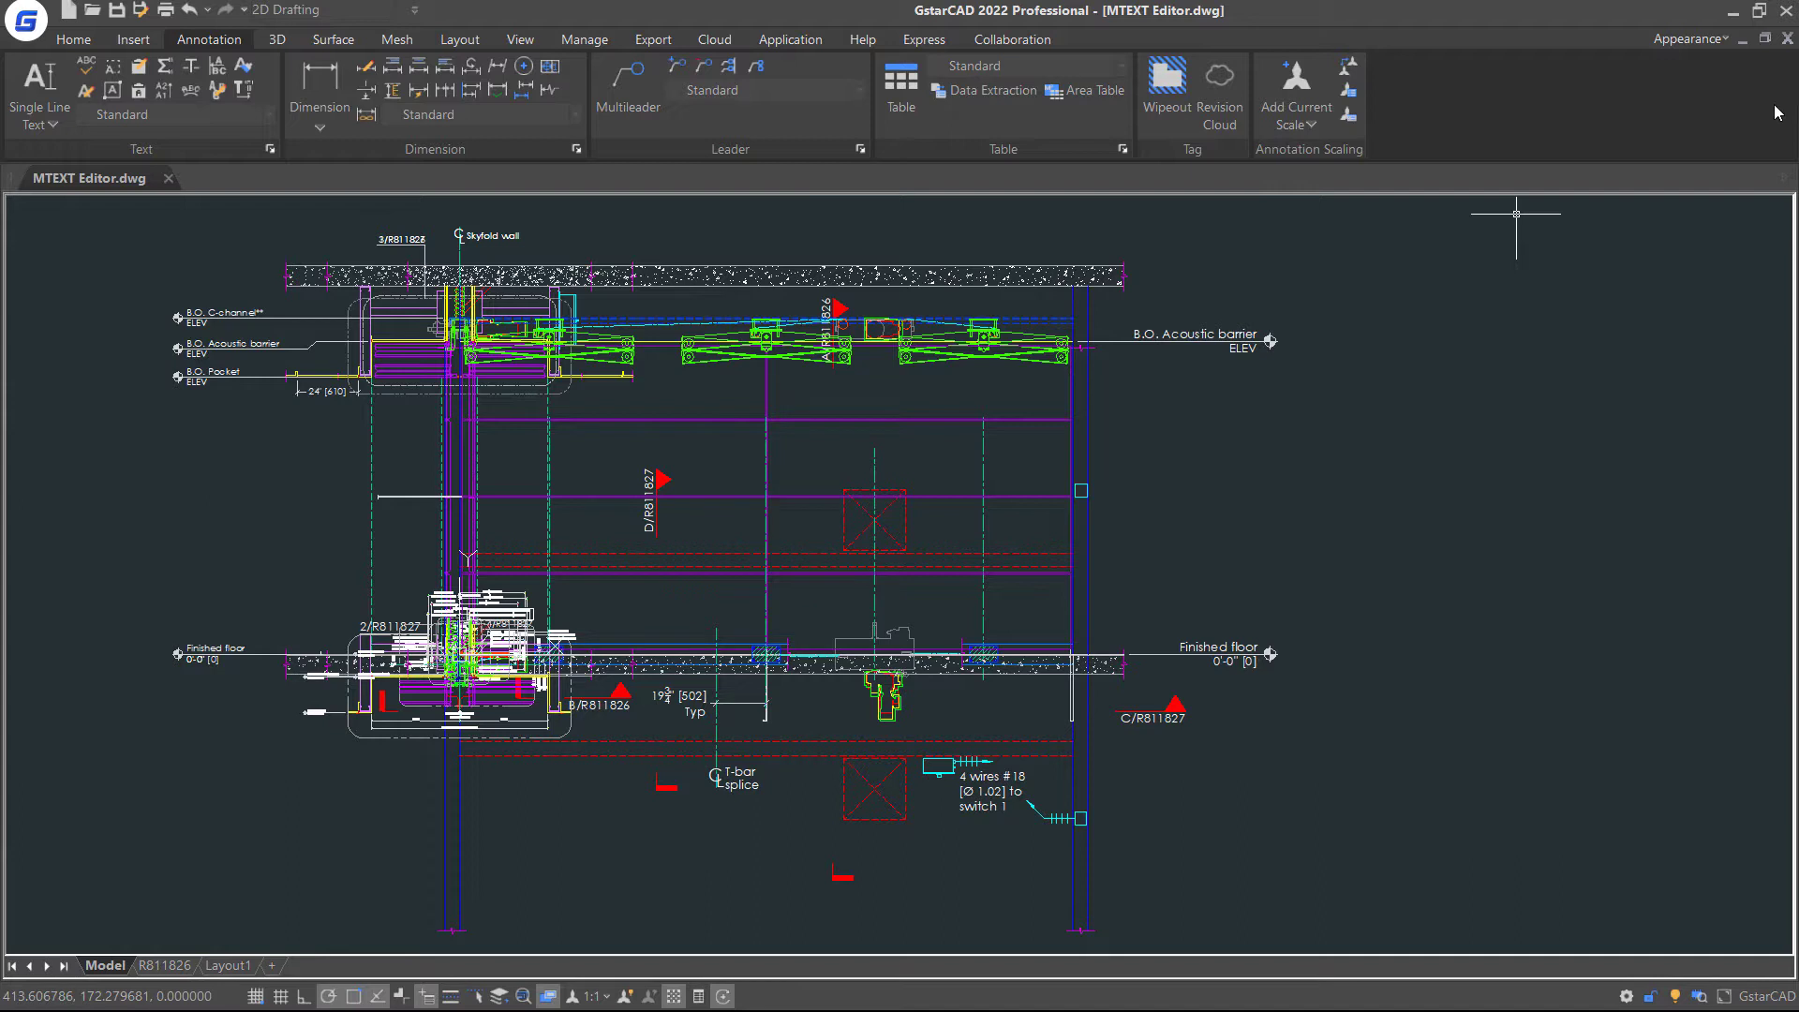
- Create a new text style named Style 1, based on the Standard style
{"action": "left_click", "coordinate": [270, 149]}
{"action": "left_click", "coordinate": [567, 383]}
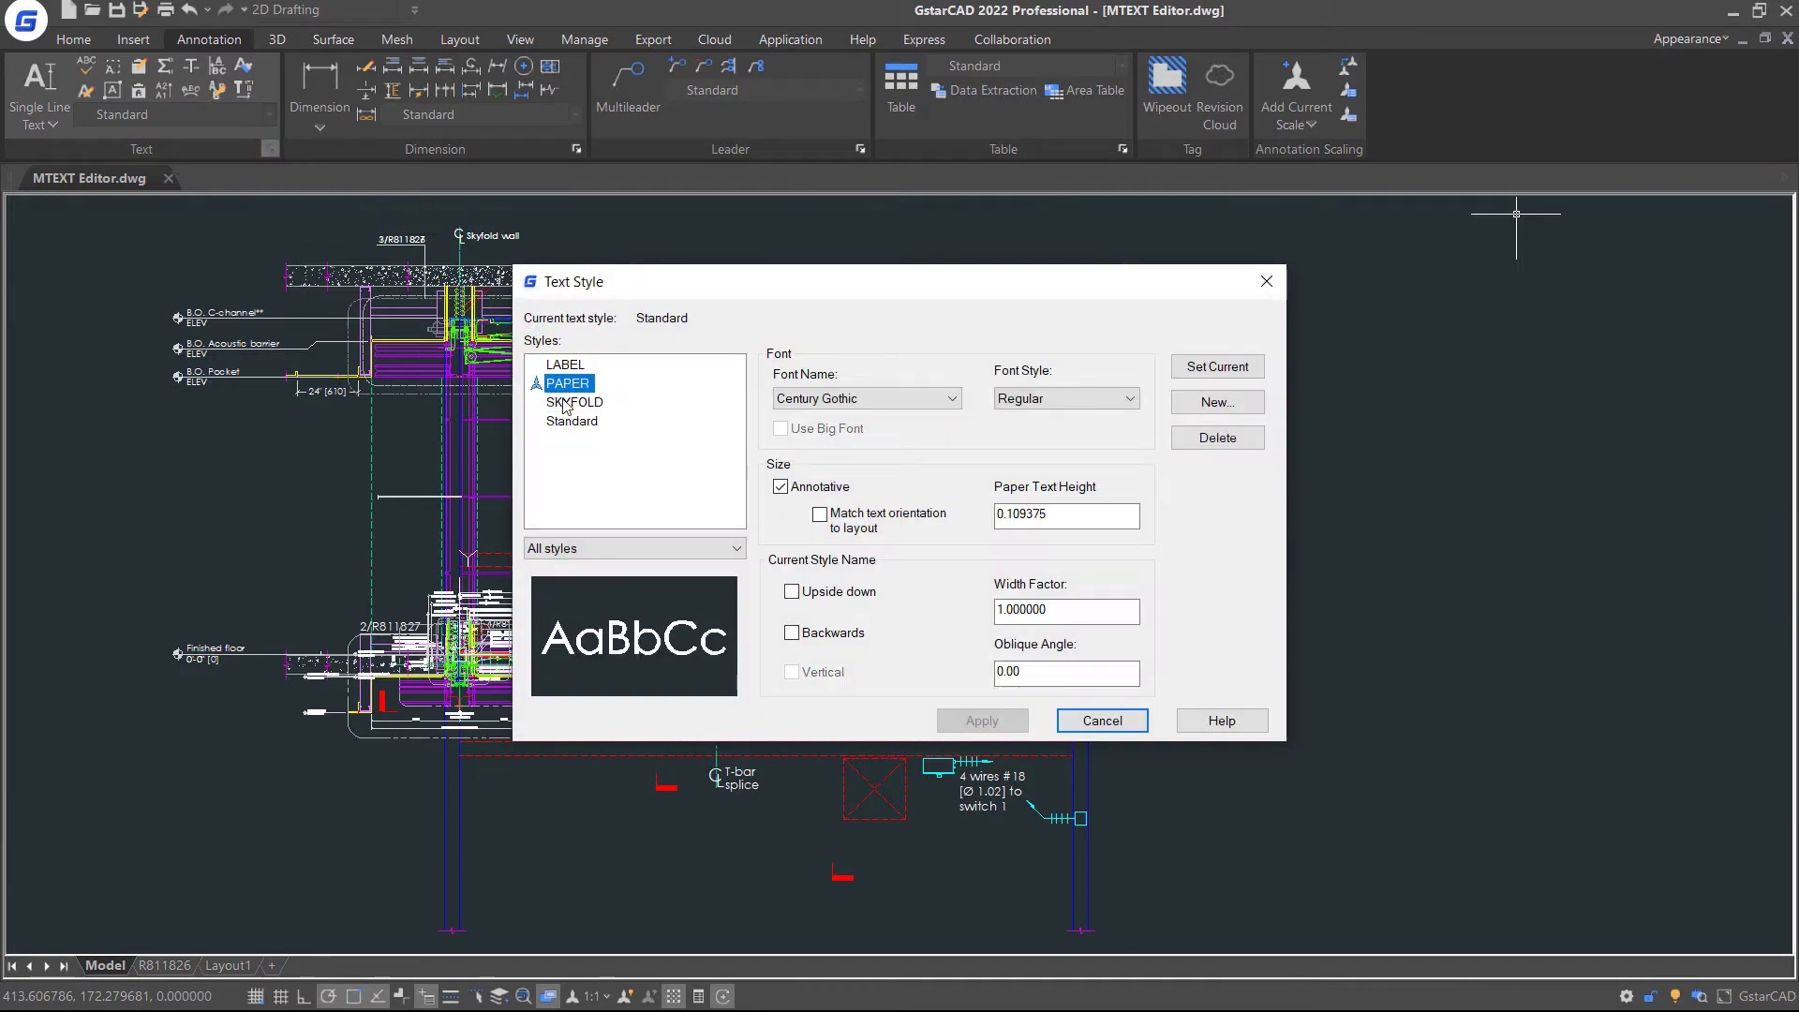
{"action": "left_click", "coordinate": [572, 421]}
{"action": "left_click", "coordinate": [1217, 402]}
{"action": "left_click", "coordinate": [1025, 479]}
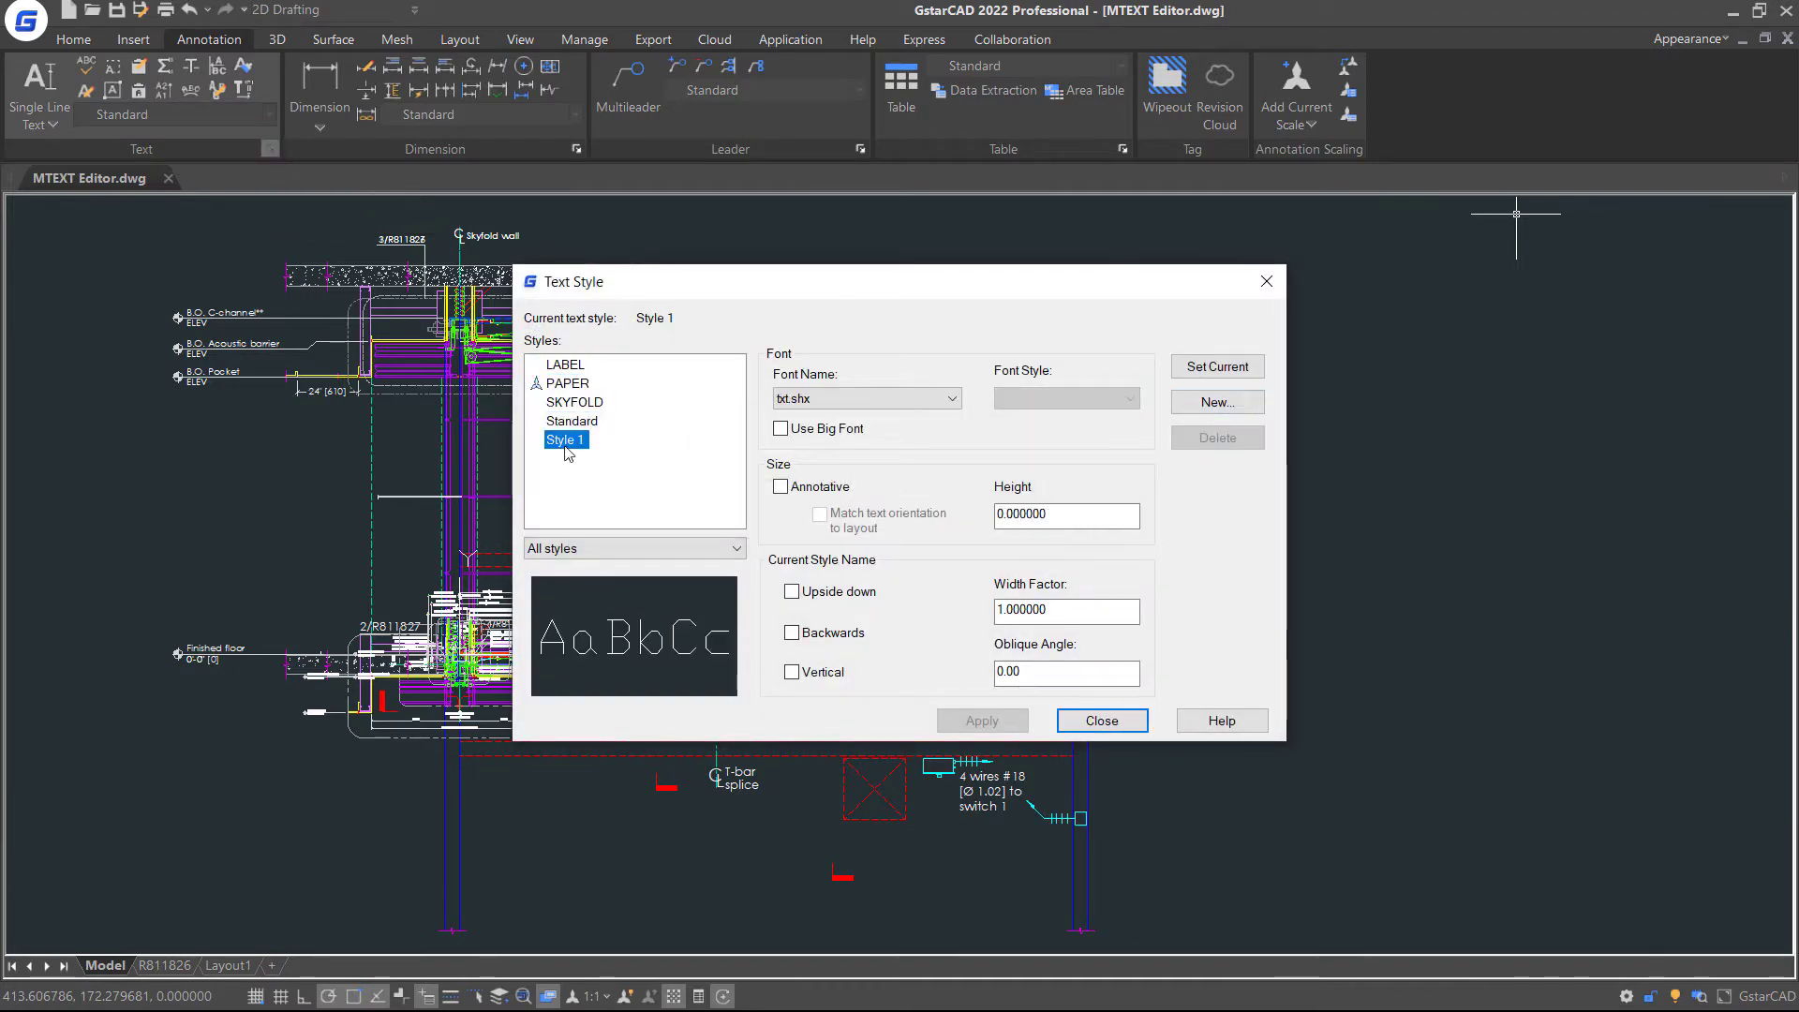
- Give Style 1 the Century Gothic font and a height of 0
{"action": "left_click", "coordinate": [900, 398]}
{"action": "scroll", "coordinate": [930, 555], "scroll_direction": "down", "scroll_amount": 10}
{"action": "scroll", "coordinate": [930, 556], "scroll_direction": "down", "scroll_amount": 3}
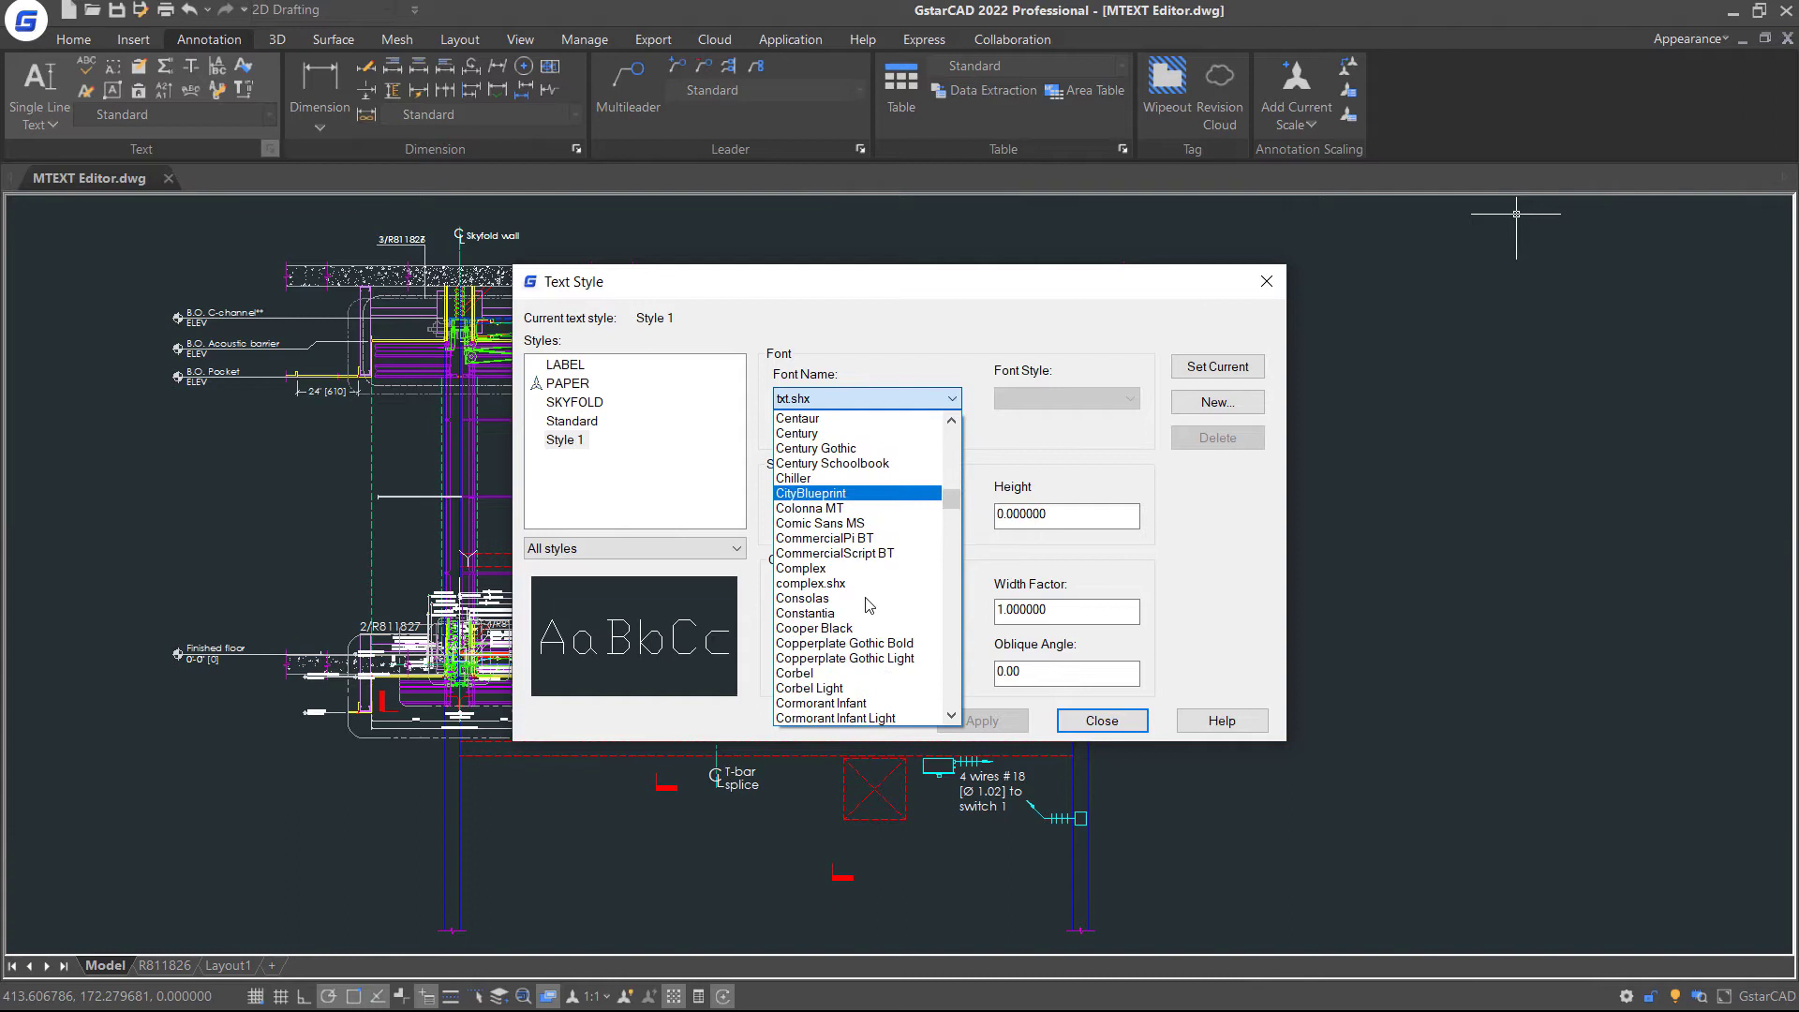
{"action": "left_click", "coordinate": [881, 452]}
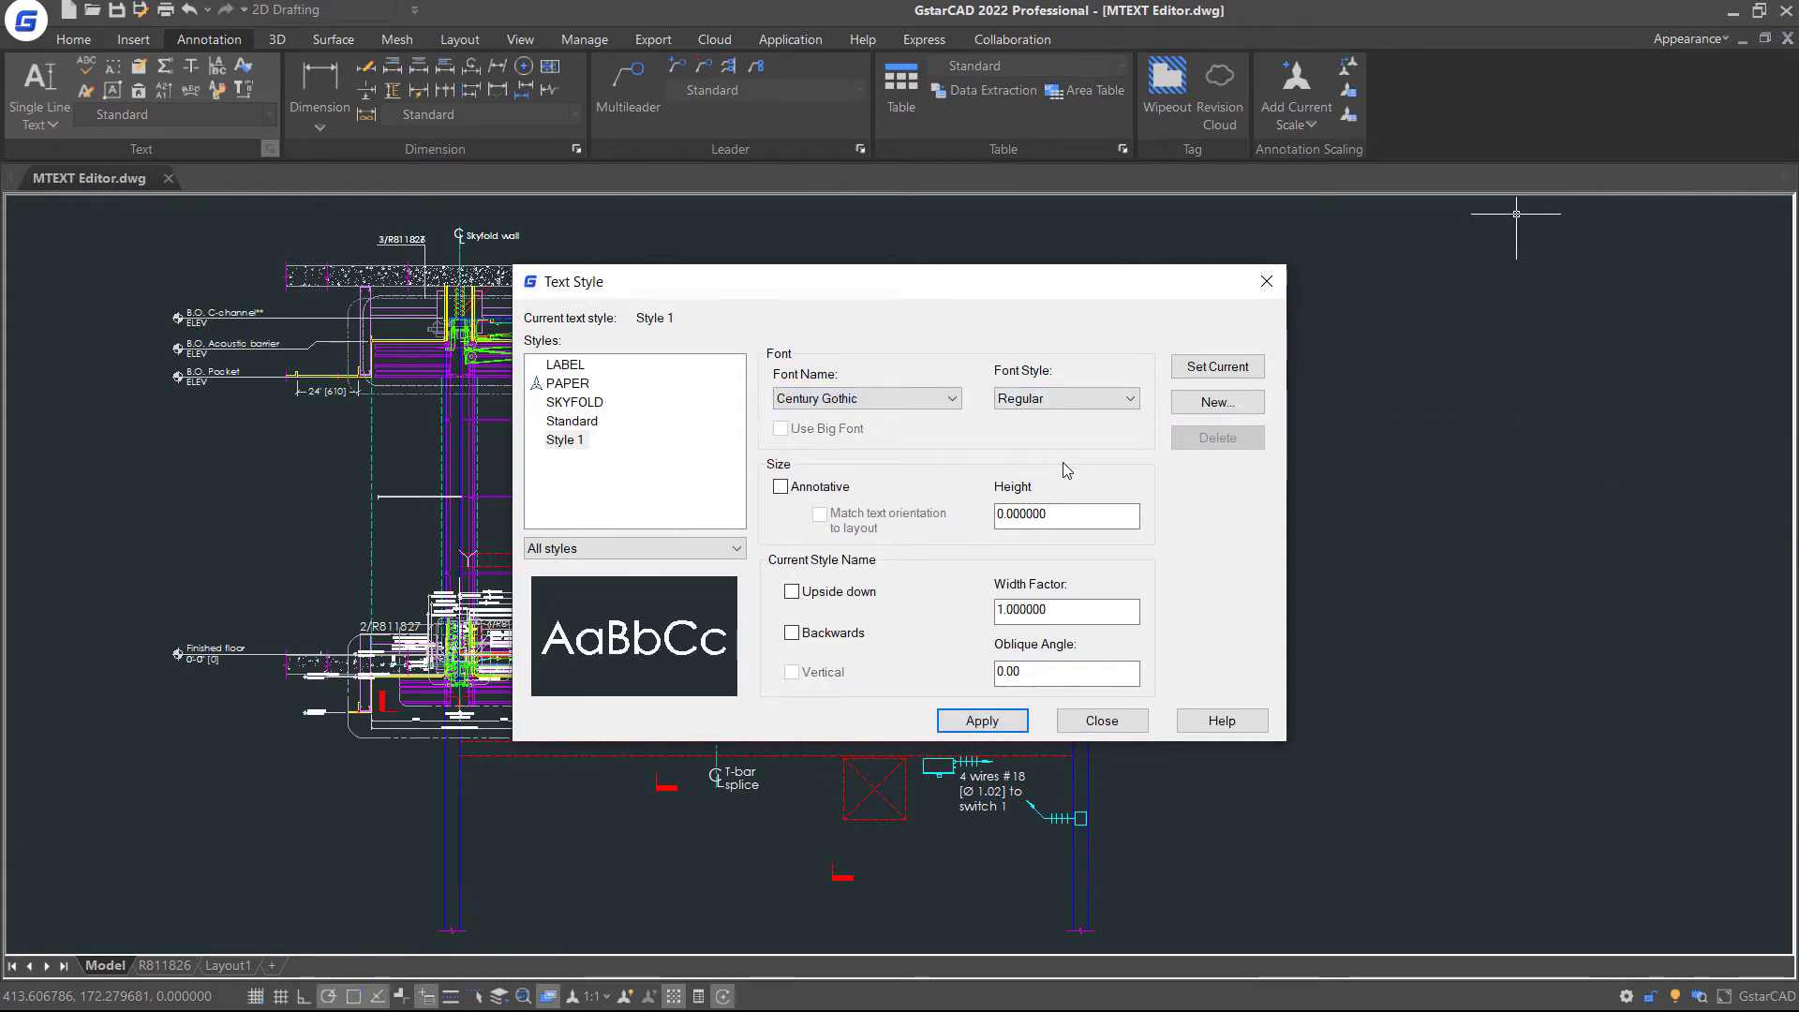
{"action": "left_click_drag", "start_coordinate": [1047, 516], "coordinate": [999, 518]}
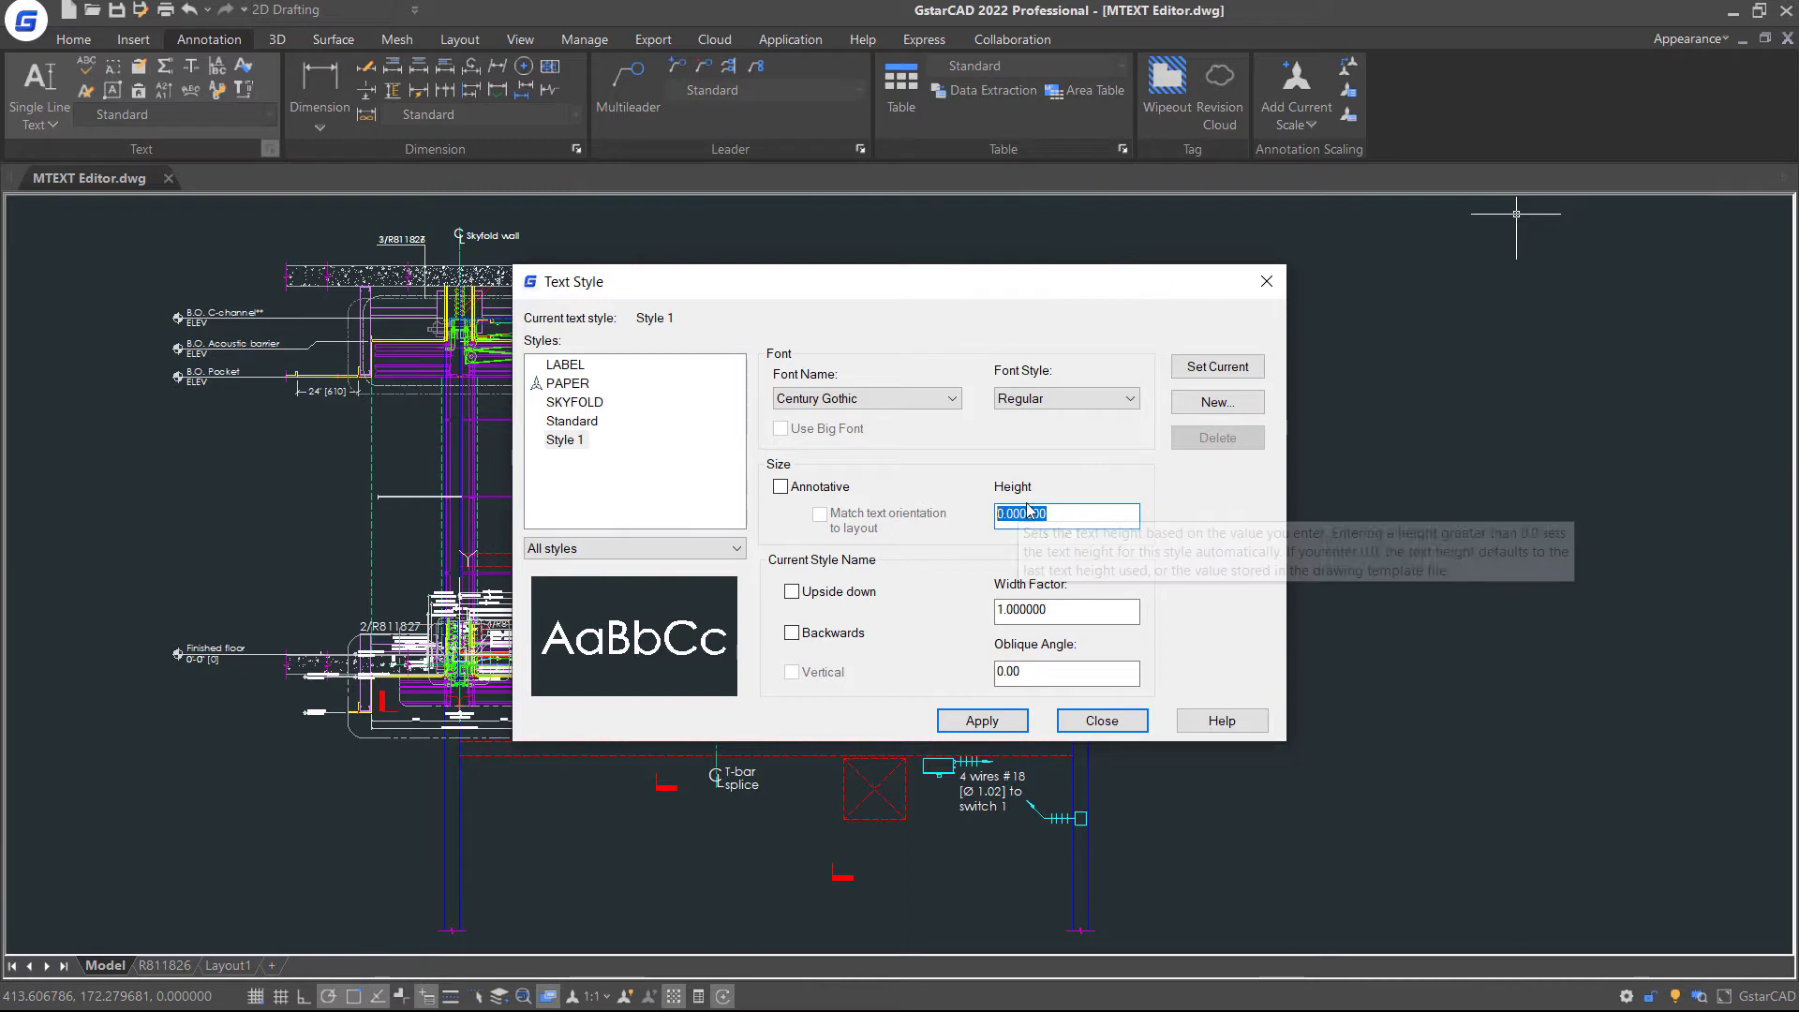
{"action": "type", "text": "0"}
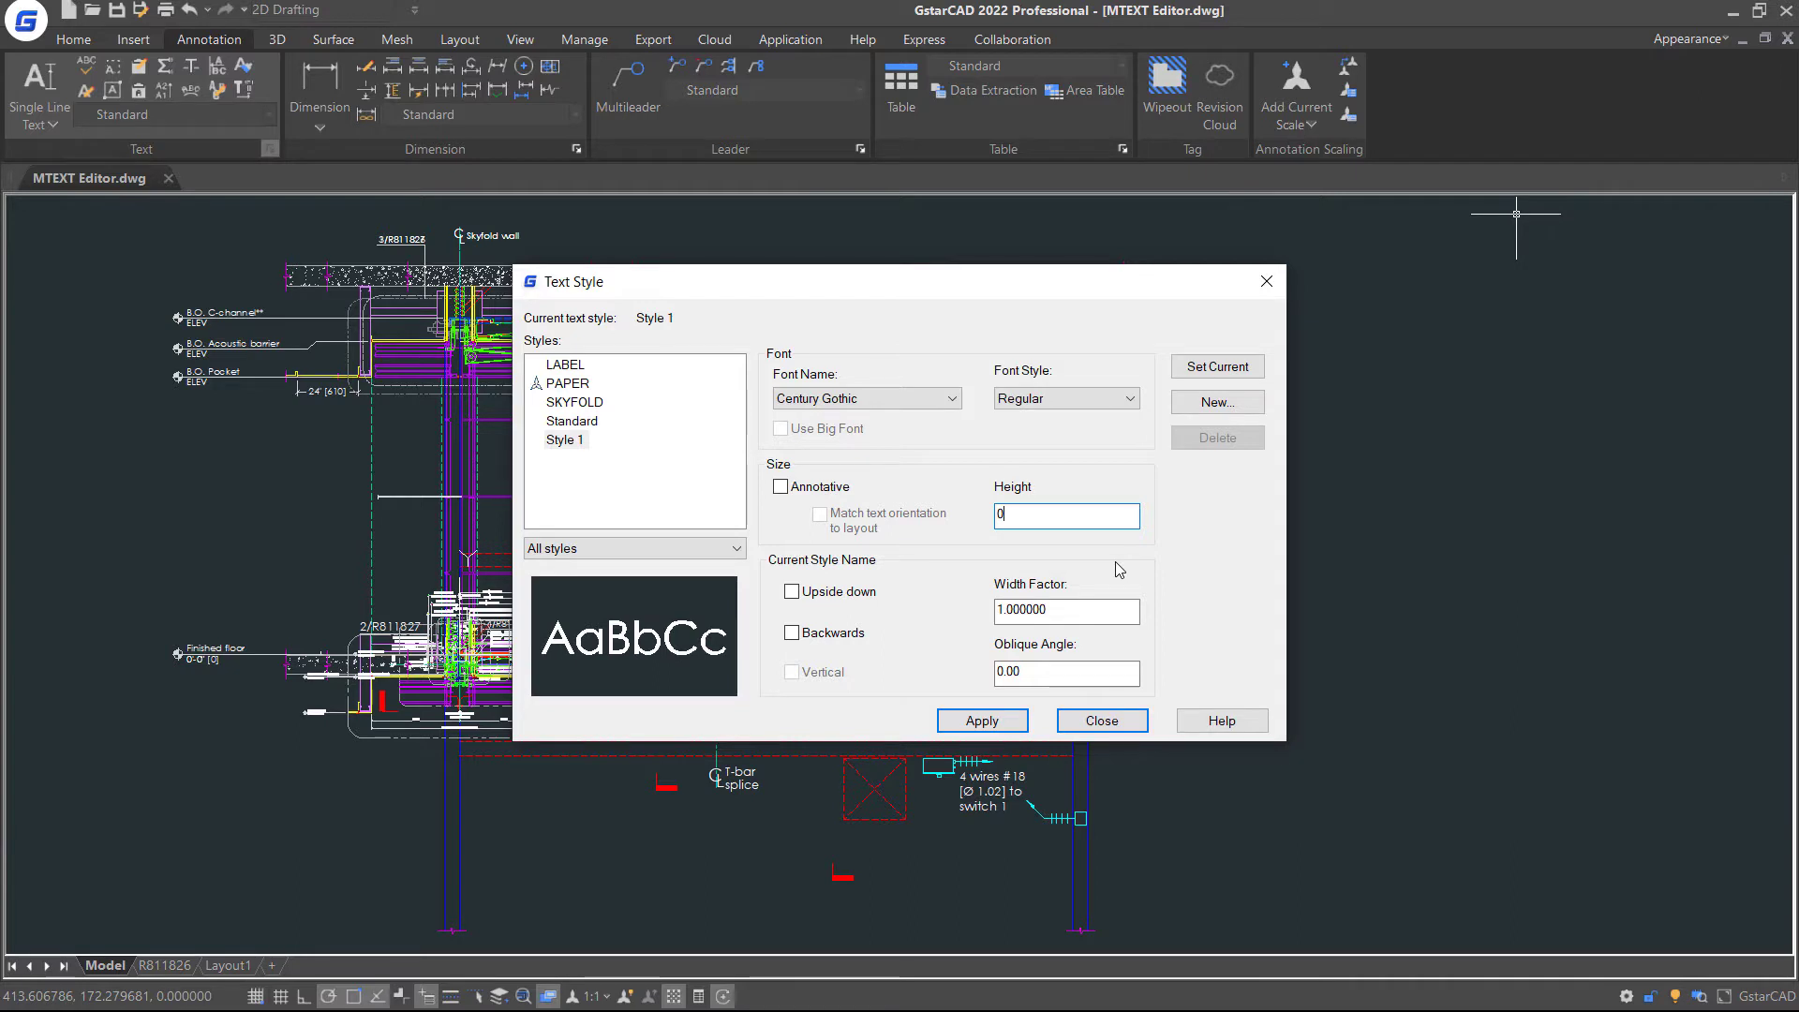
- Apply Style 1, compare it with SKYFOLD's 0.093750 height, then make Style 1 current and close
{"action": "left_click", "coordinate": [982, 720]}
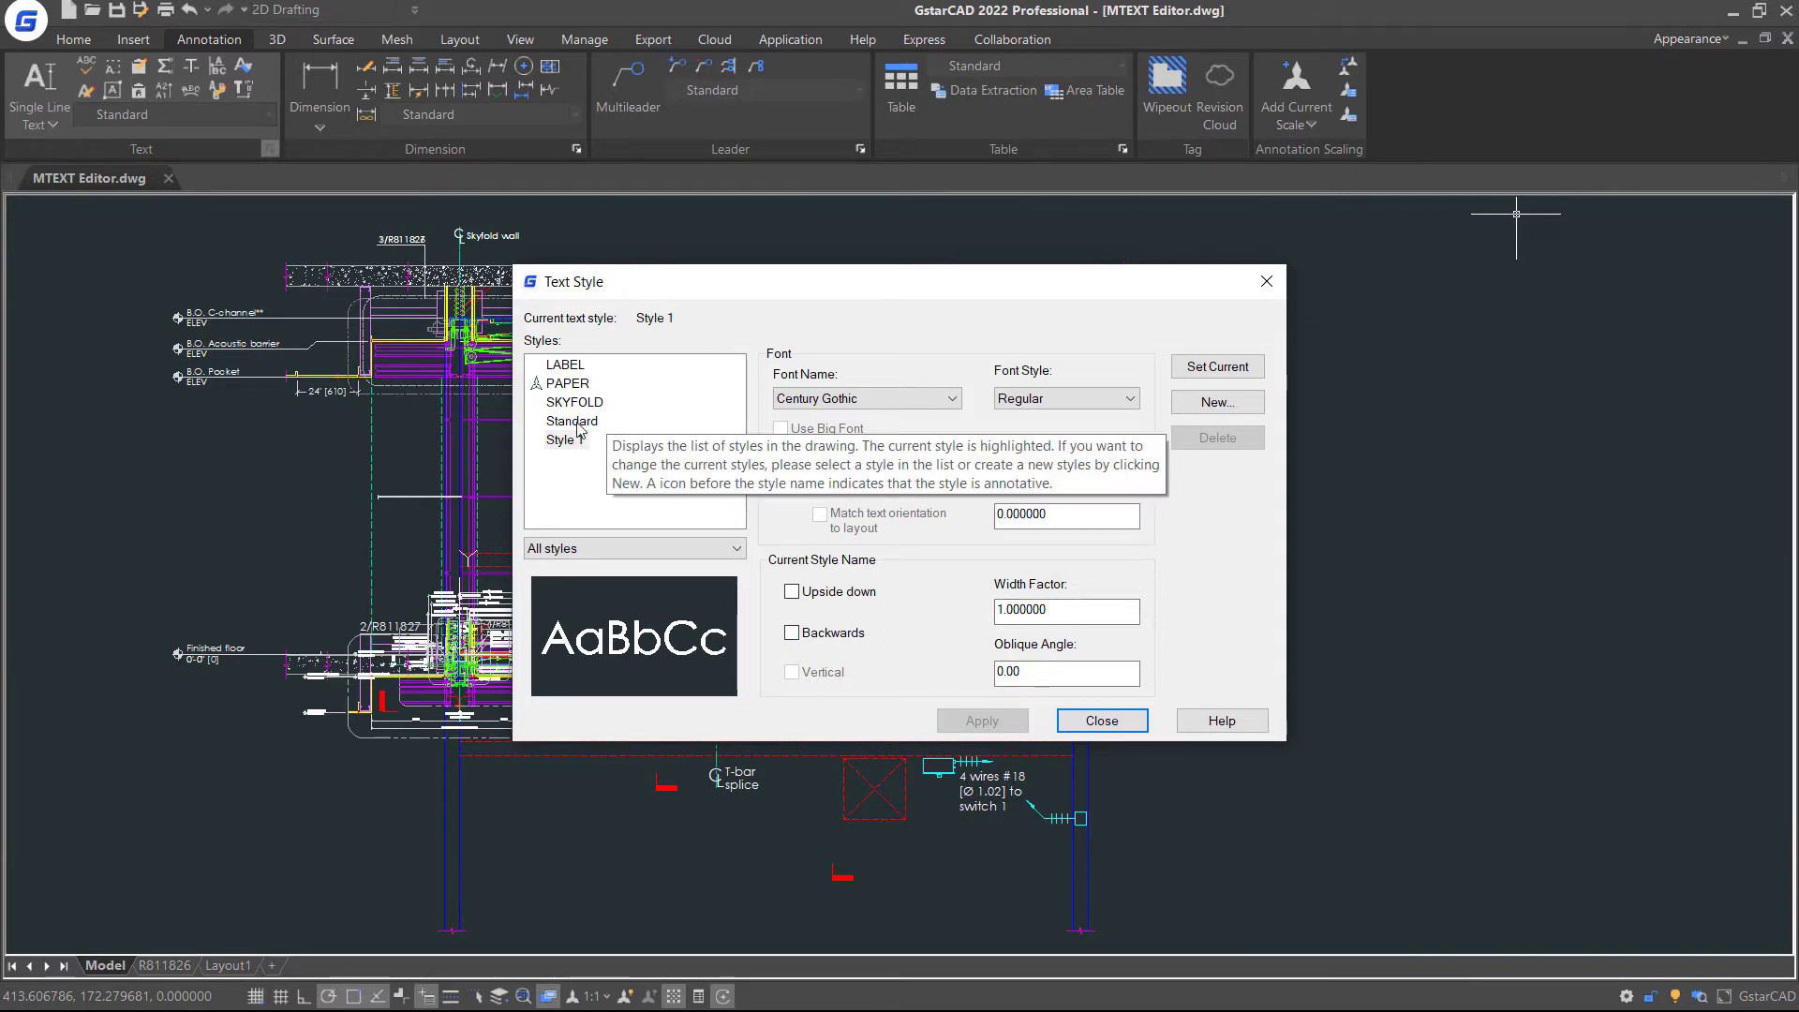
{"action": "left_click", "coordinate": [579, 427]}
{"action": "left_click", "coordinate": [576, 396]}
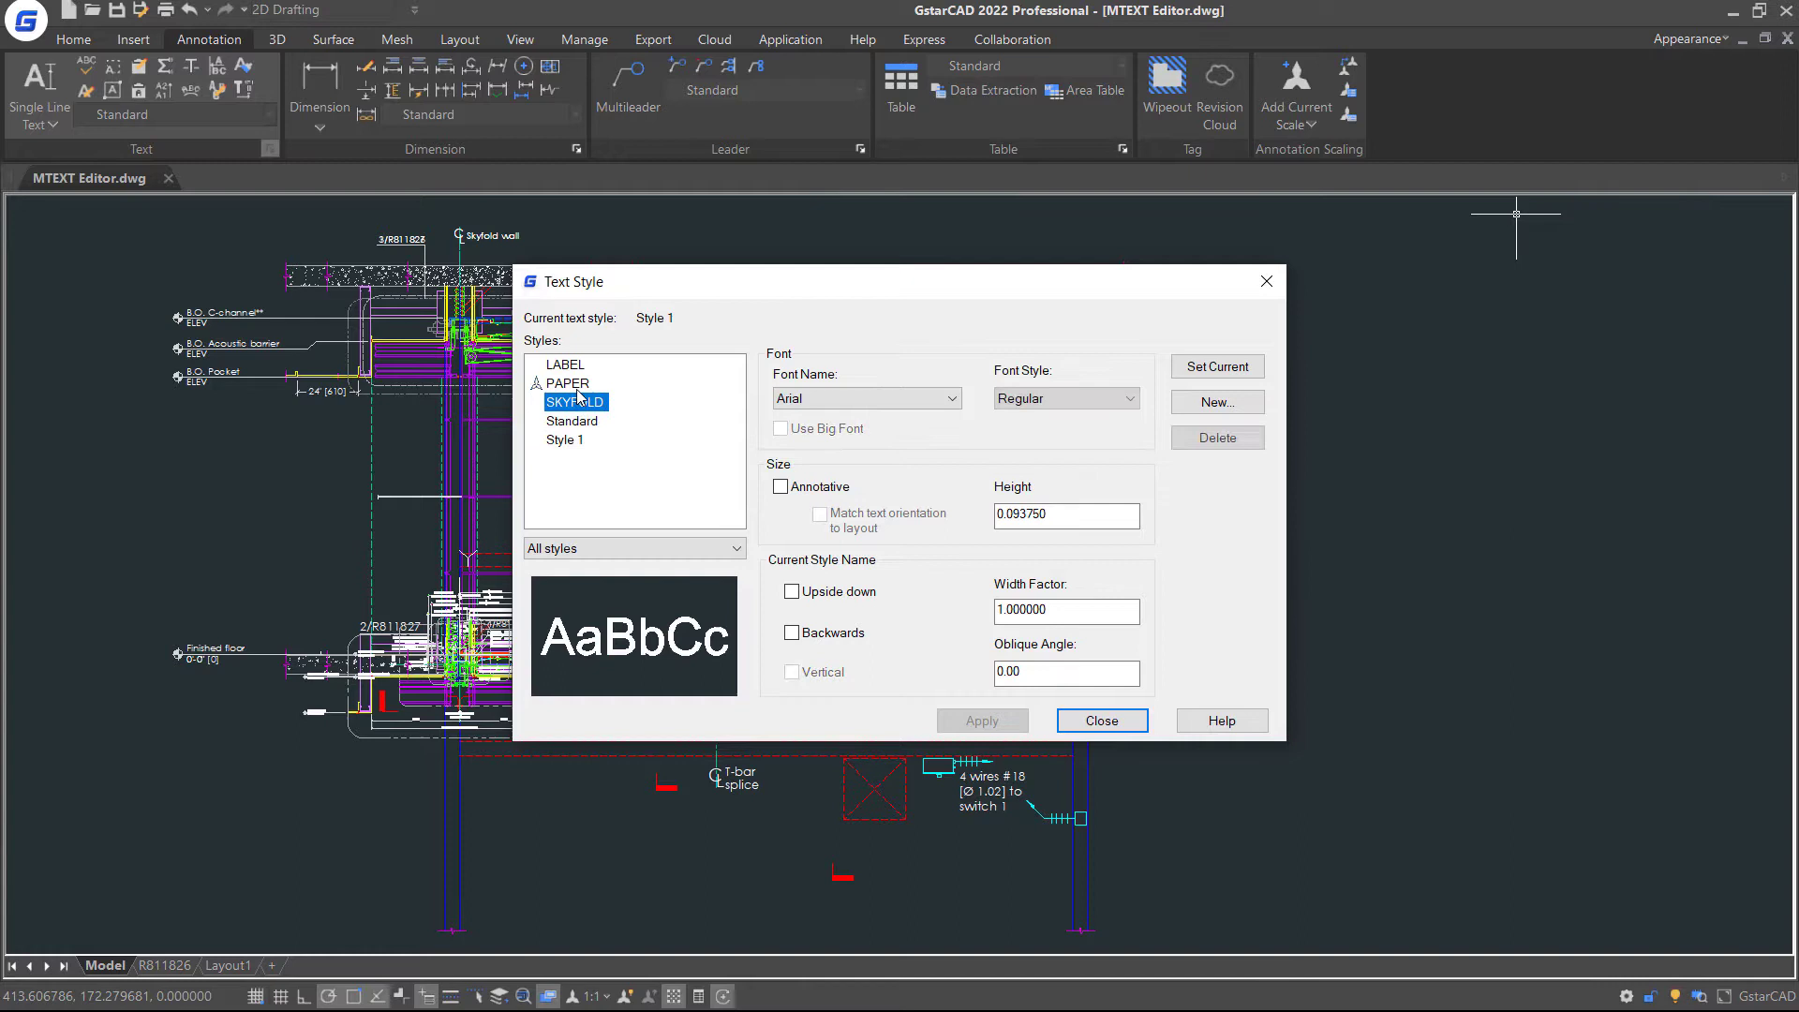
{"action": "left_click_drag", "start_coordinate": [1054, 513], "coordinate": [923, 501]}
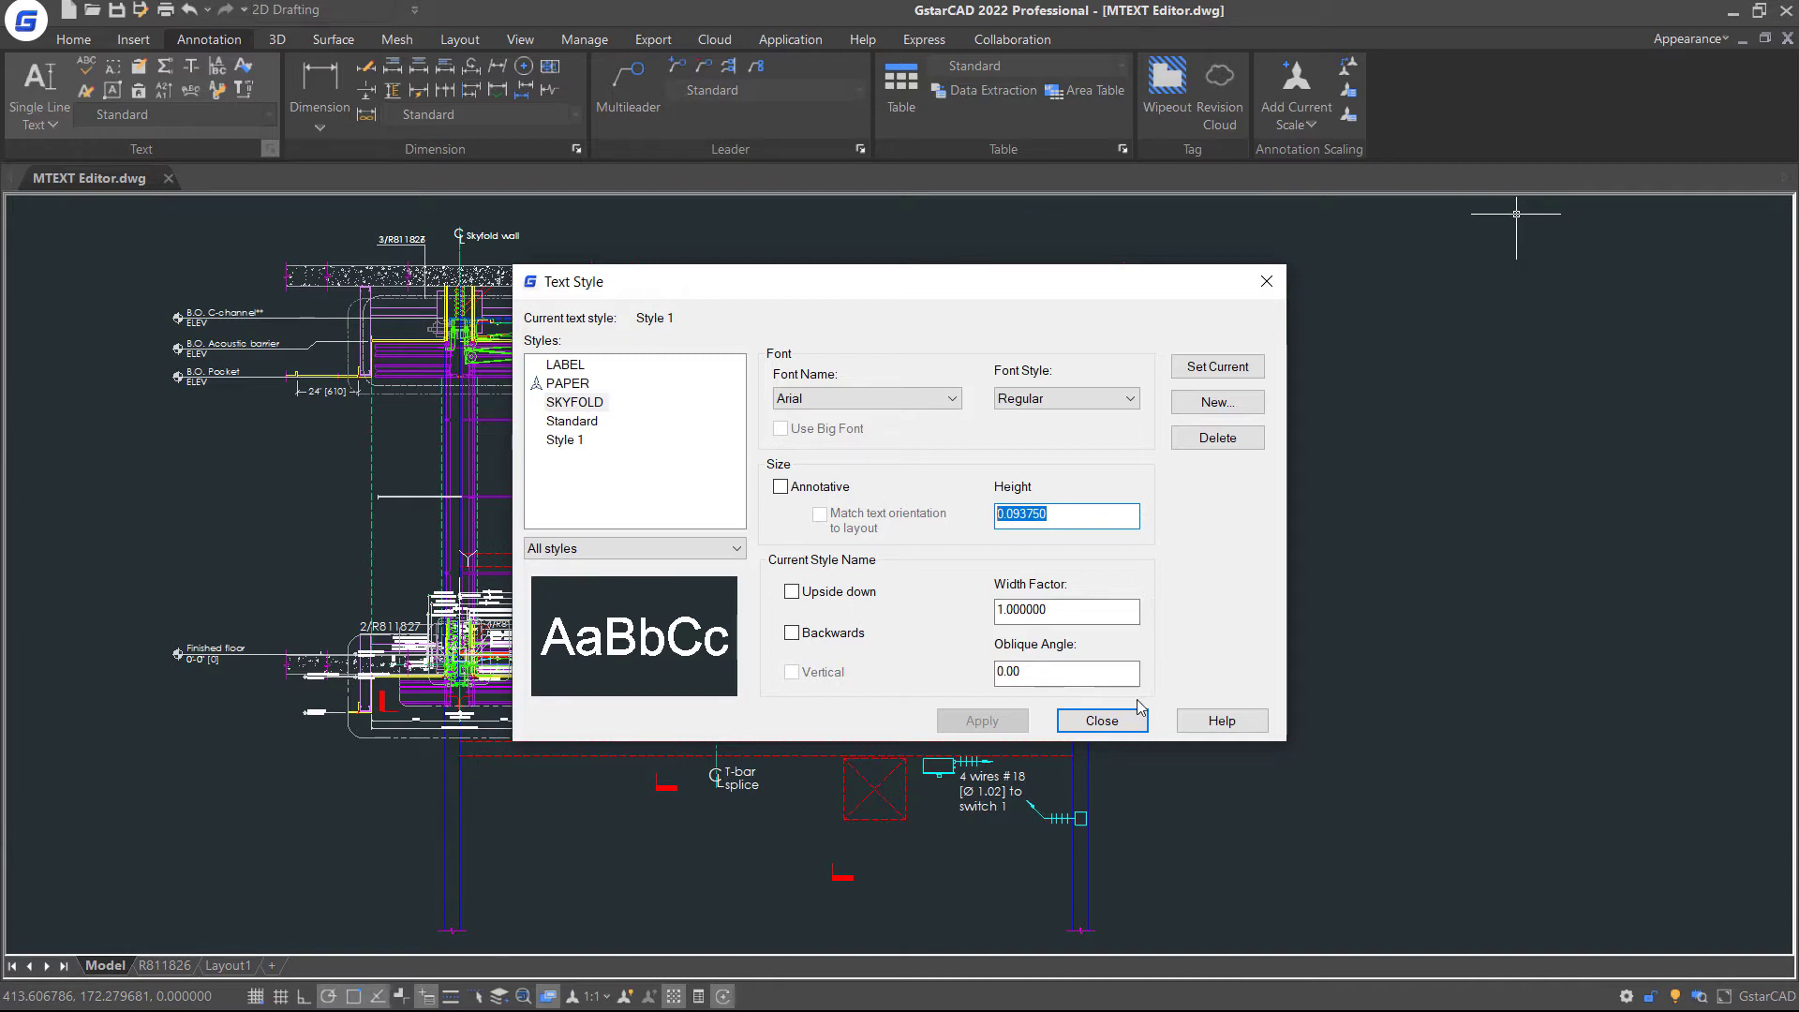
{"action": "left_click", "coordinate": [572, 440]}
{"action": "left_click", "coordinate": [1217, 366]}
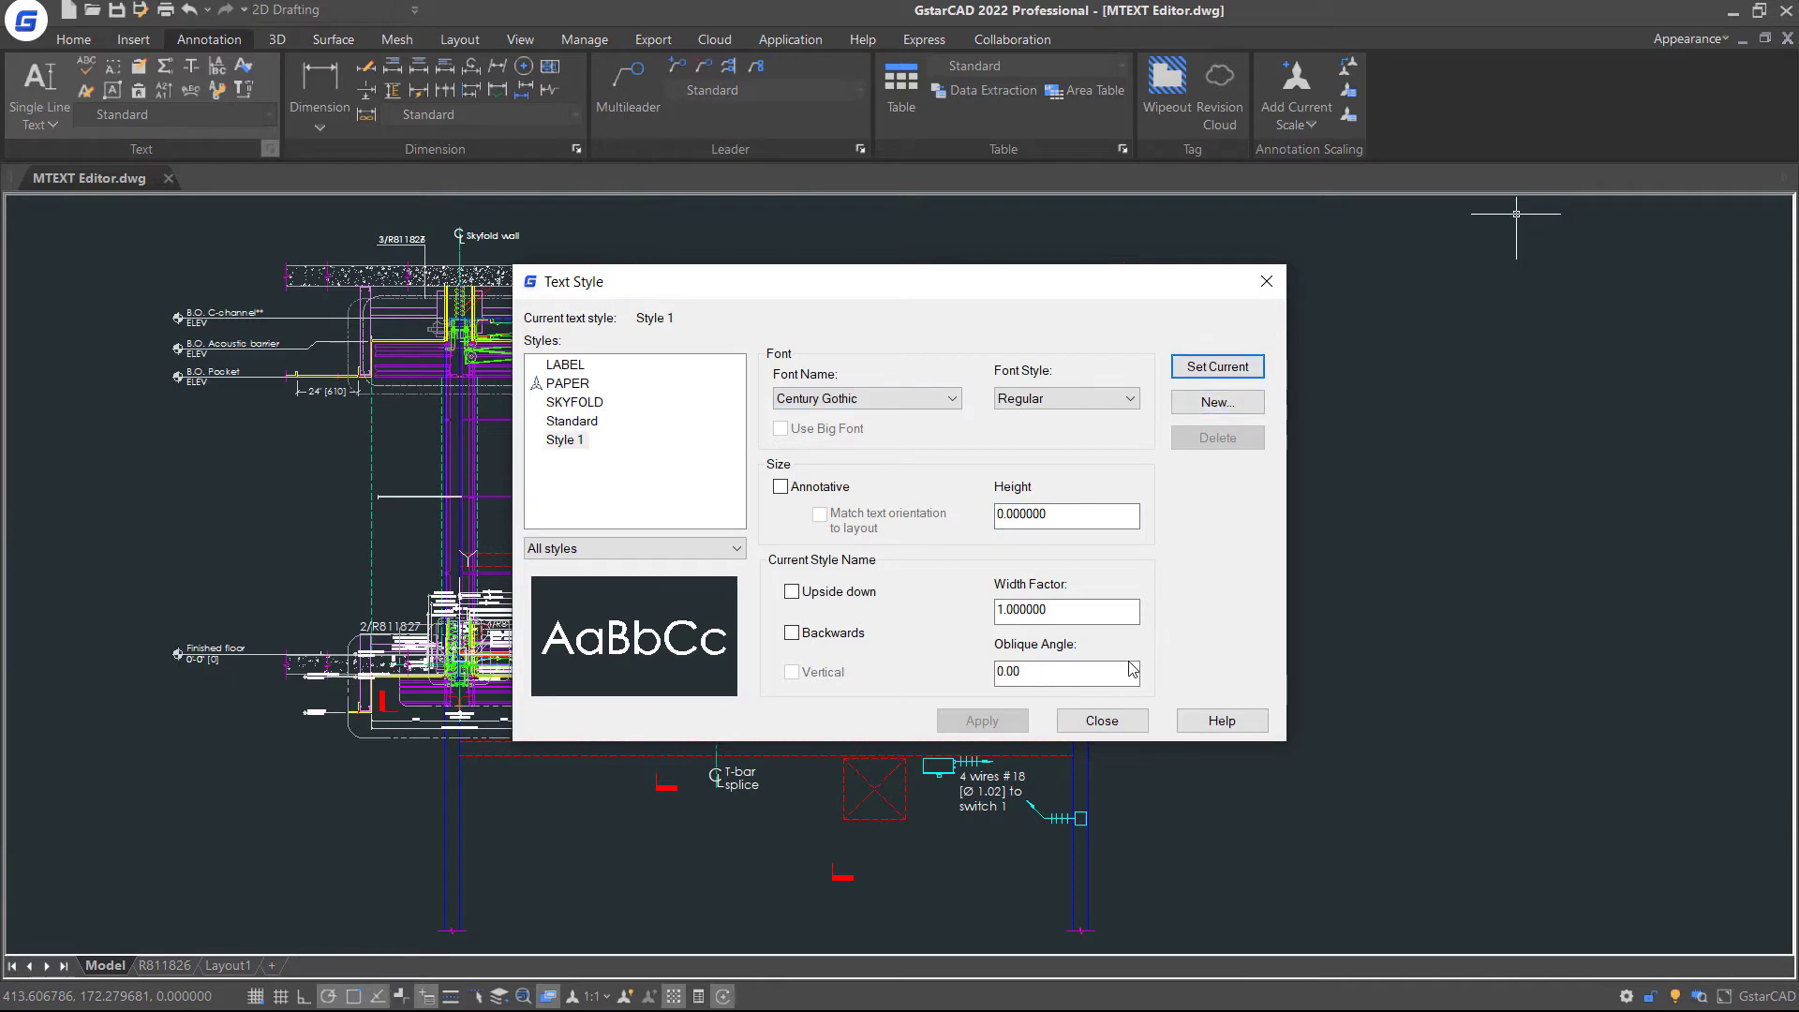
{"action": "left_click", "coordinate": [1094, 722]}
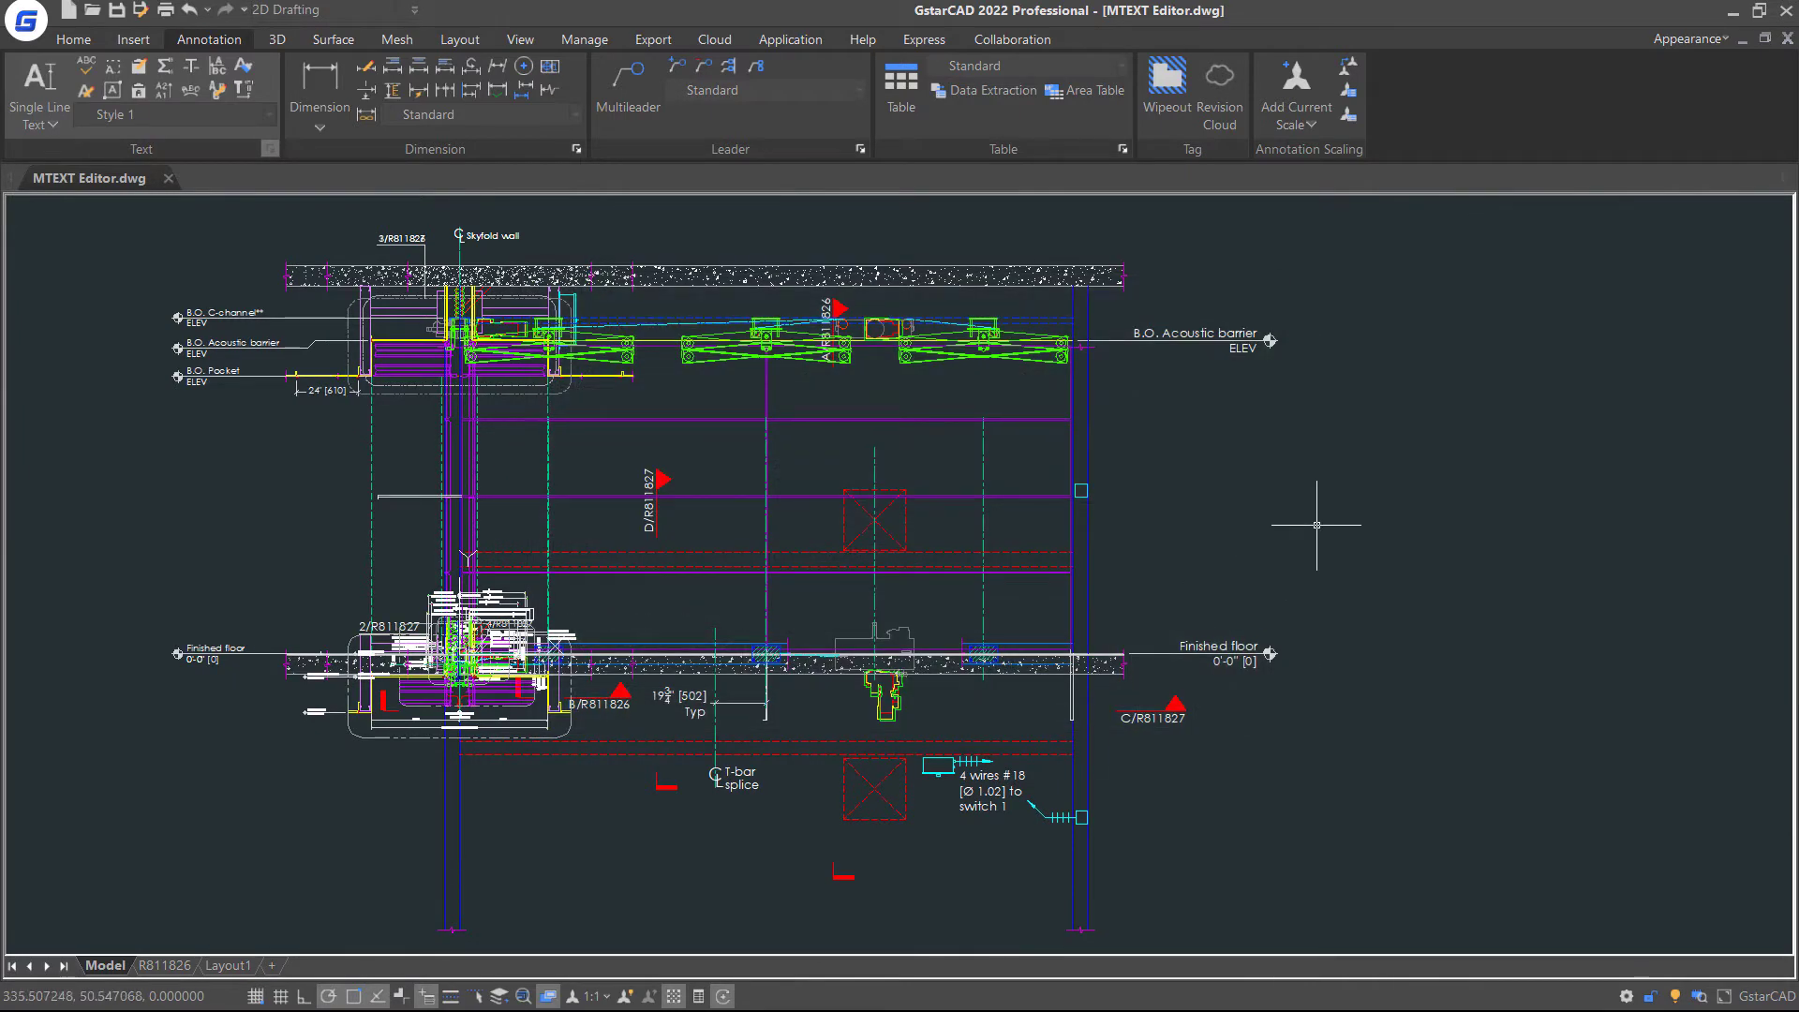
- Start Single Line Text and use the J option to set TL (top-left) justification
{"action": "left_click", "coordinate": [52, 125]}
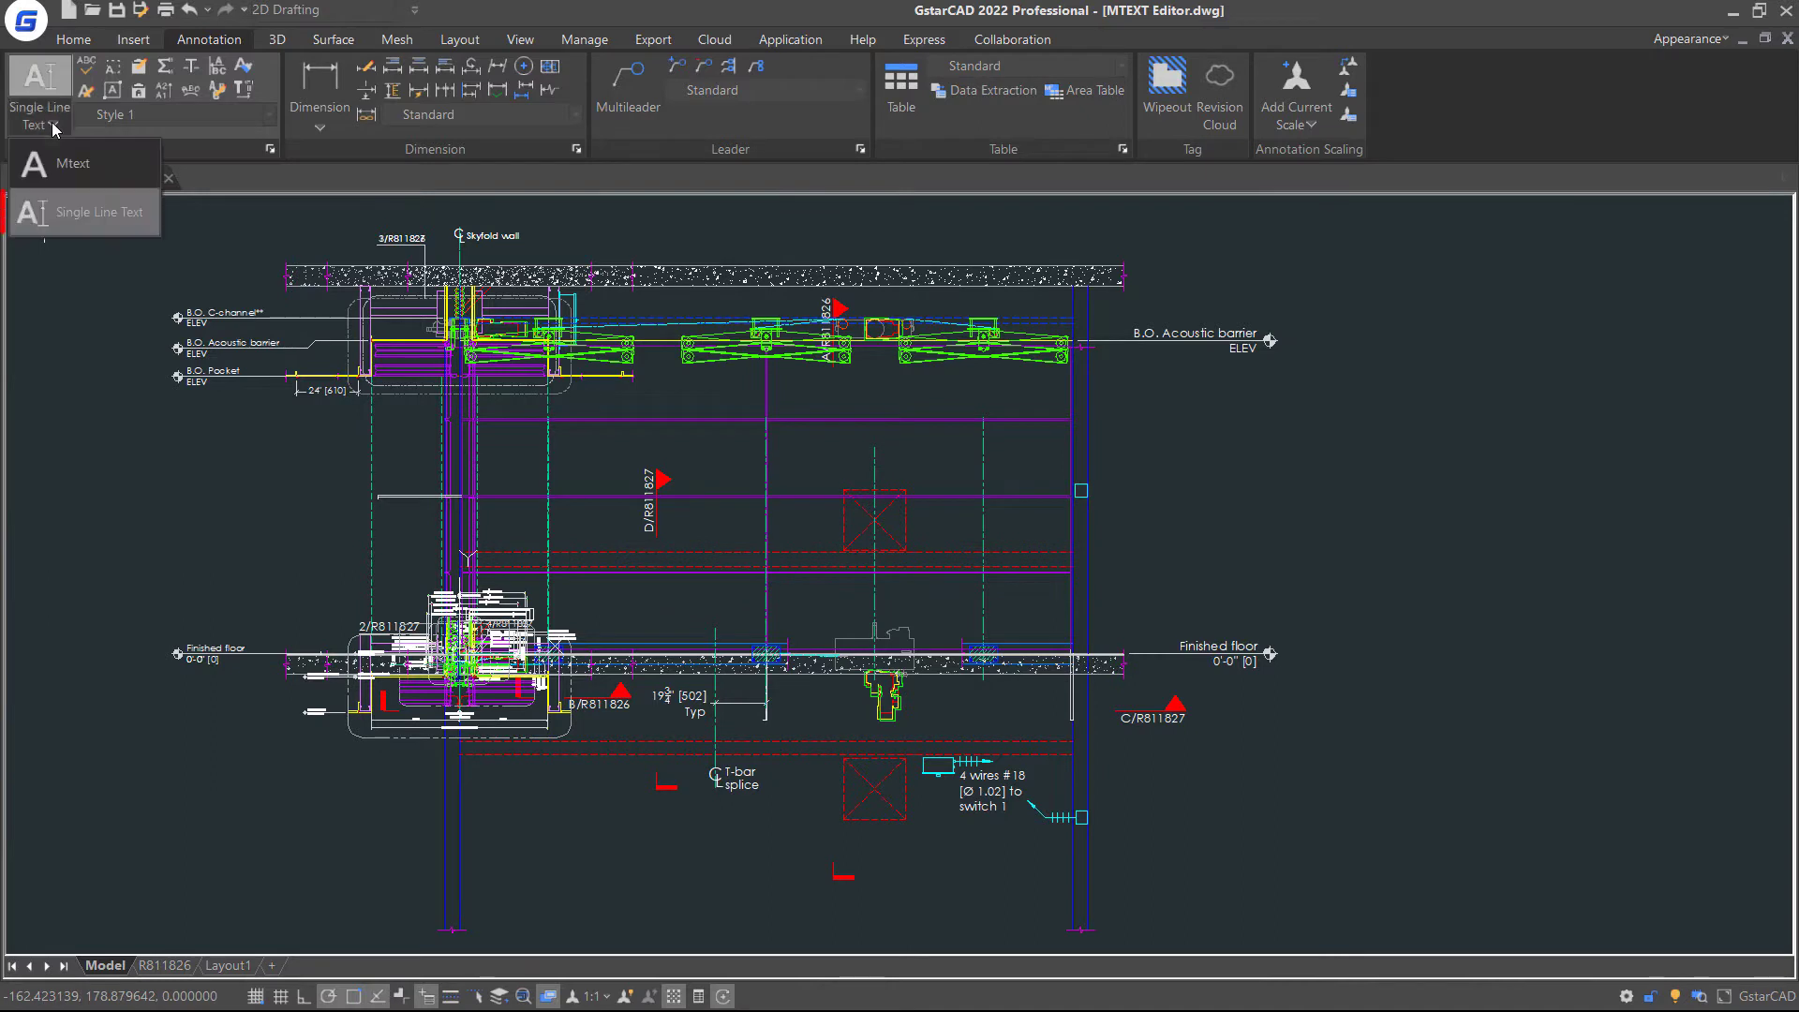
{"action": "left_click", "coordinate": [75, 214]}
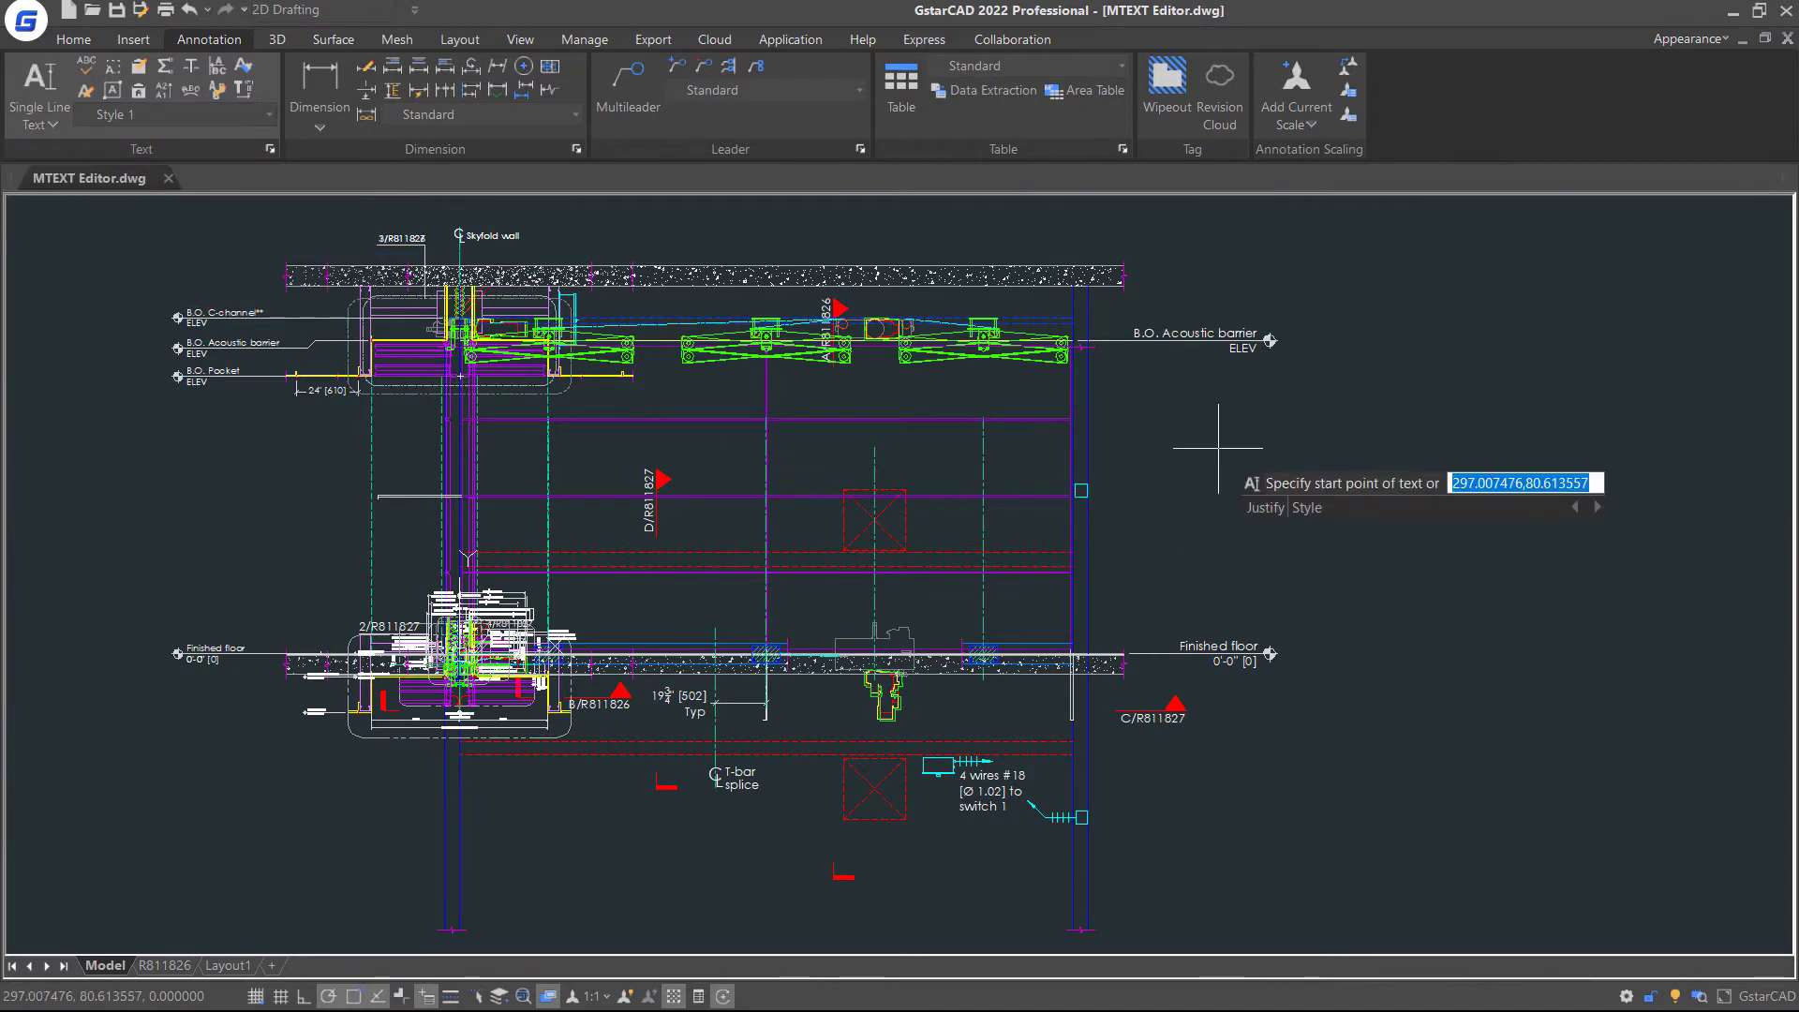
{"action": "type", "text": "j"}
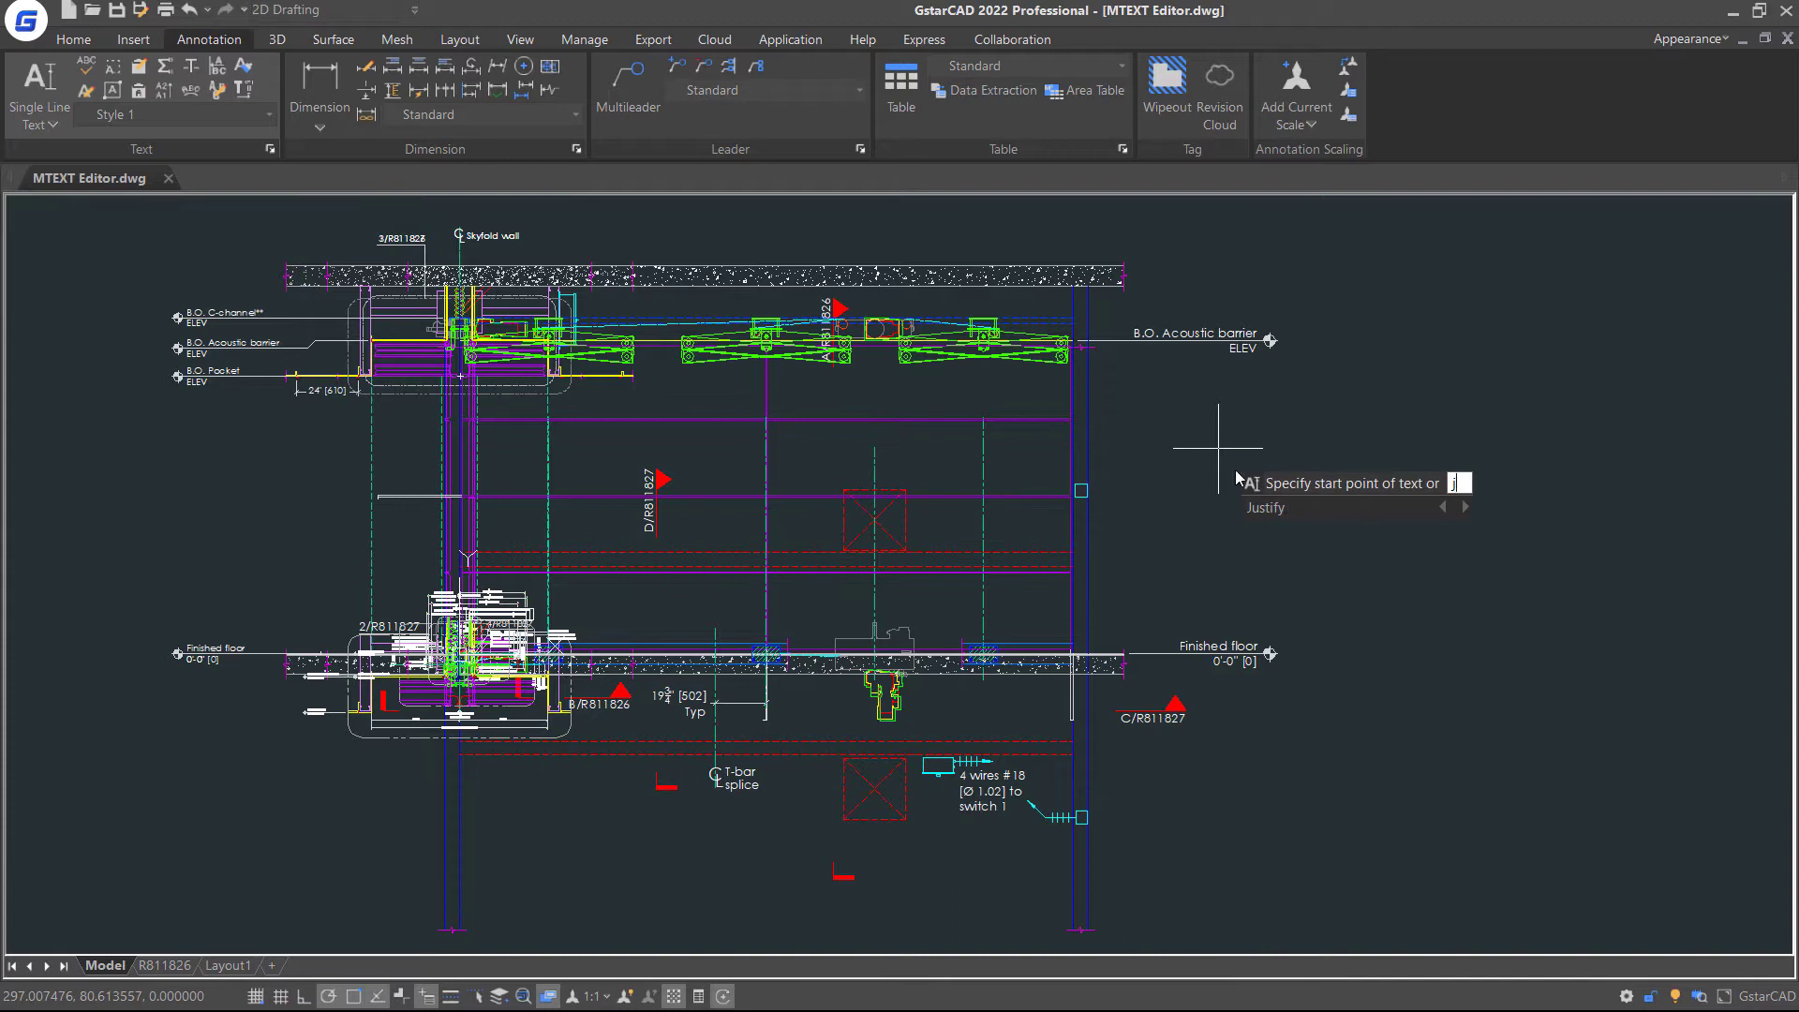
{"action": "left_click", "coordinate": [1263, 509]}
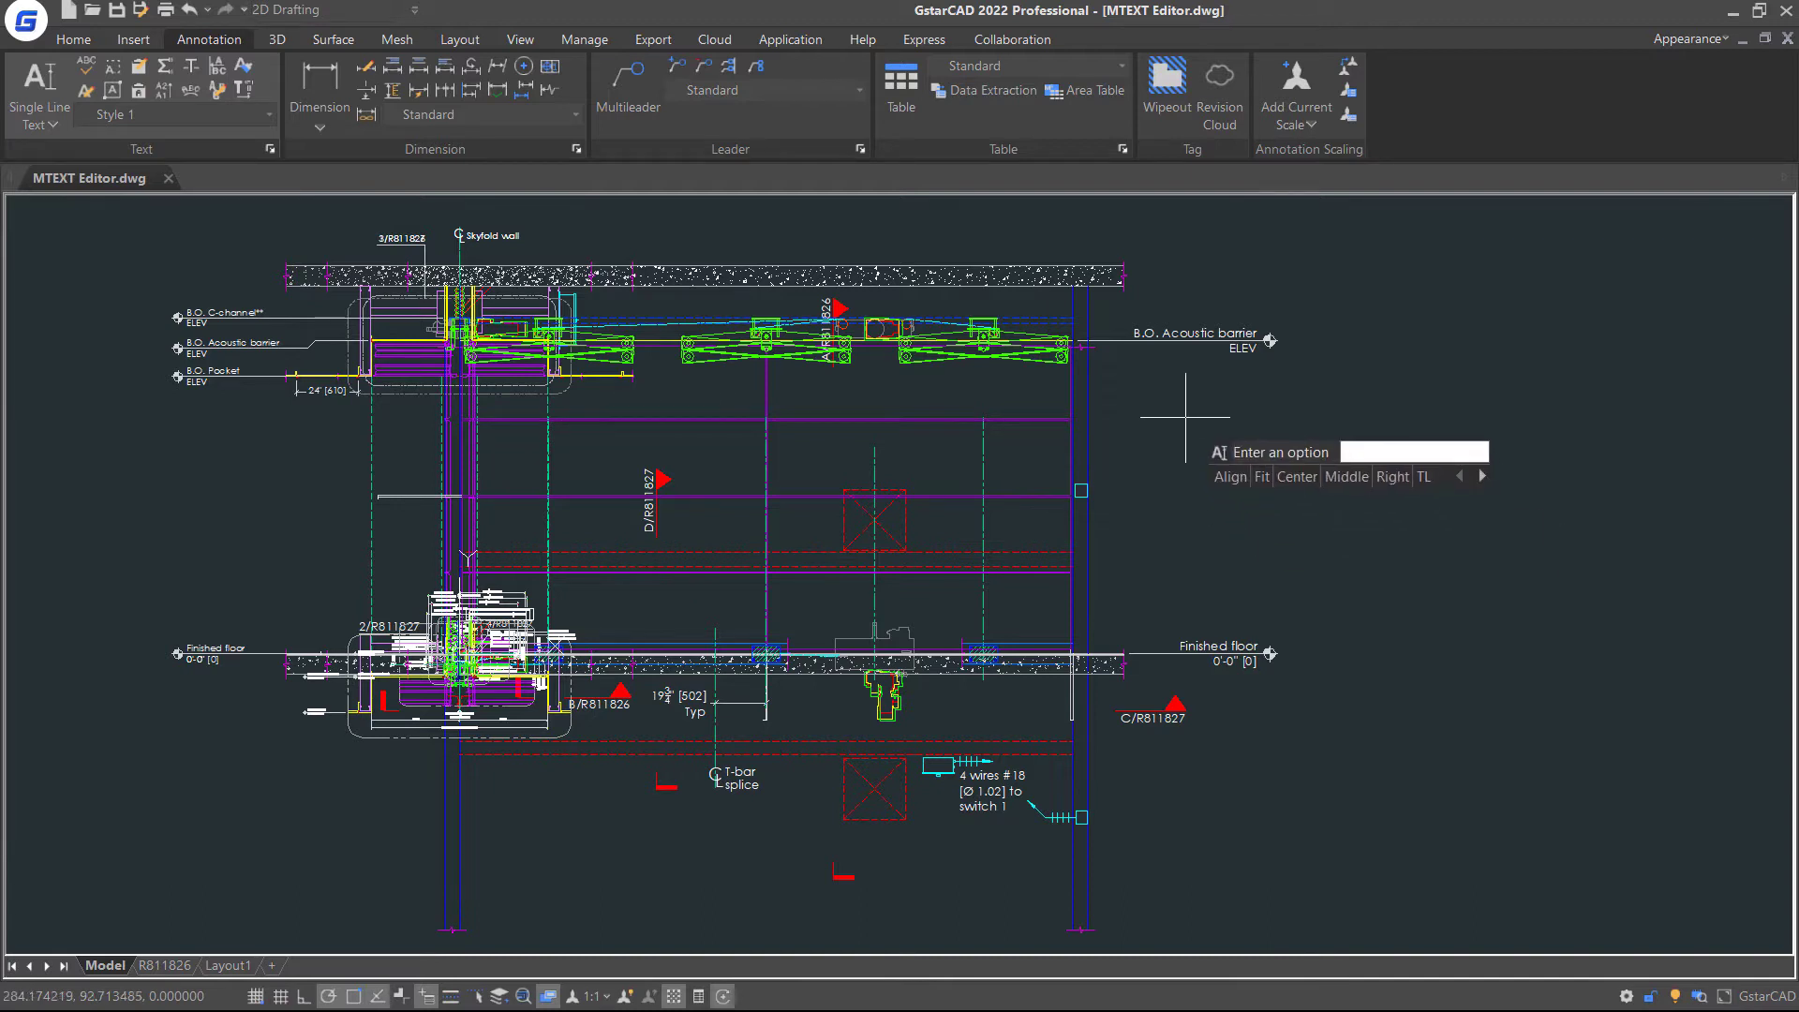
{"action": "key", "text": "Down"}
{"action": "key", "text": "Down"}
{"action": "key", "text": "Down"}
{"action": "key", "text": "Down"}
{"action": "key", "text": "Down"}
{"action": "key", "text": "Down"}
{"action": "key", "text": "Down"}
{"action": "key", "text": "Down"}
{"action": "key", "text": "Down"}
{"action": "key", "text": "Down"}
{"action": "key", "text": "Down"}
{"action": "key", "text": "Down"}
{"action": "key", "text": "Down"}
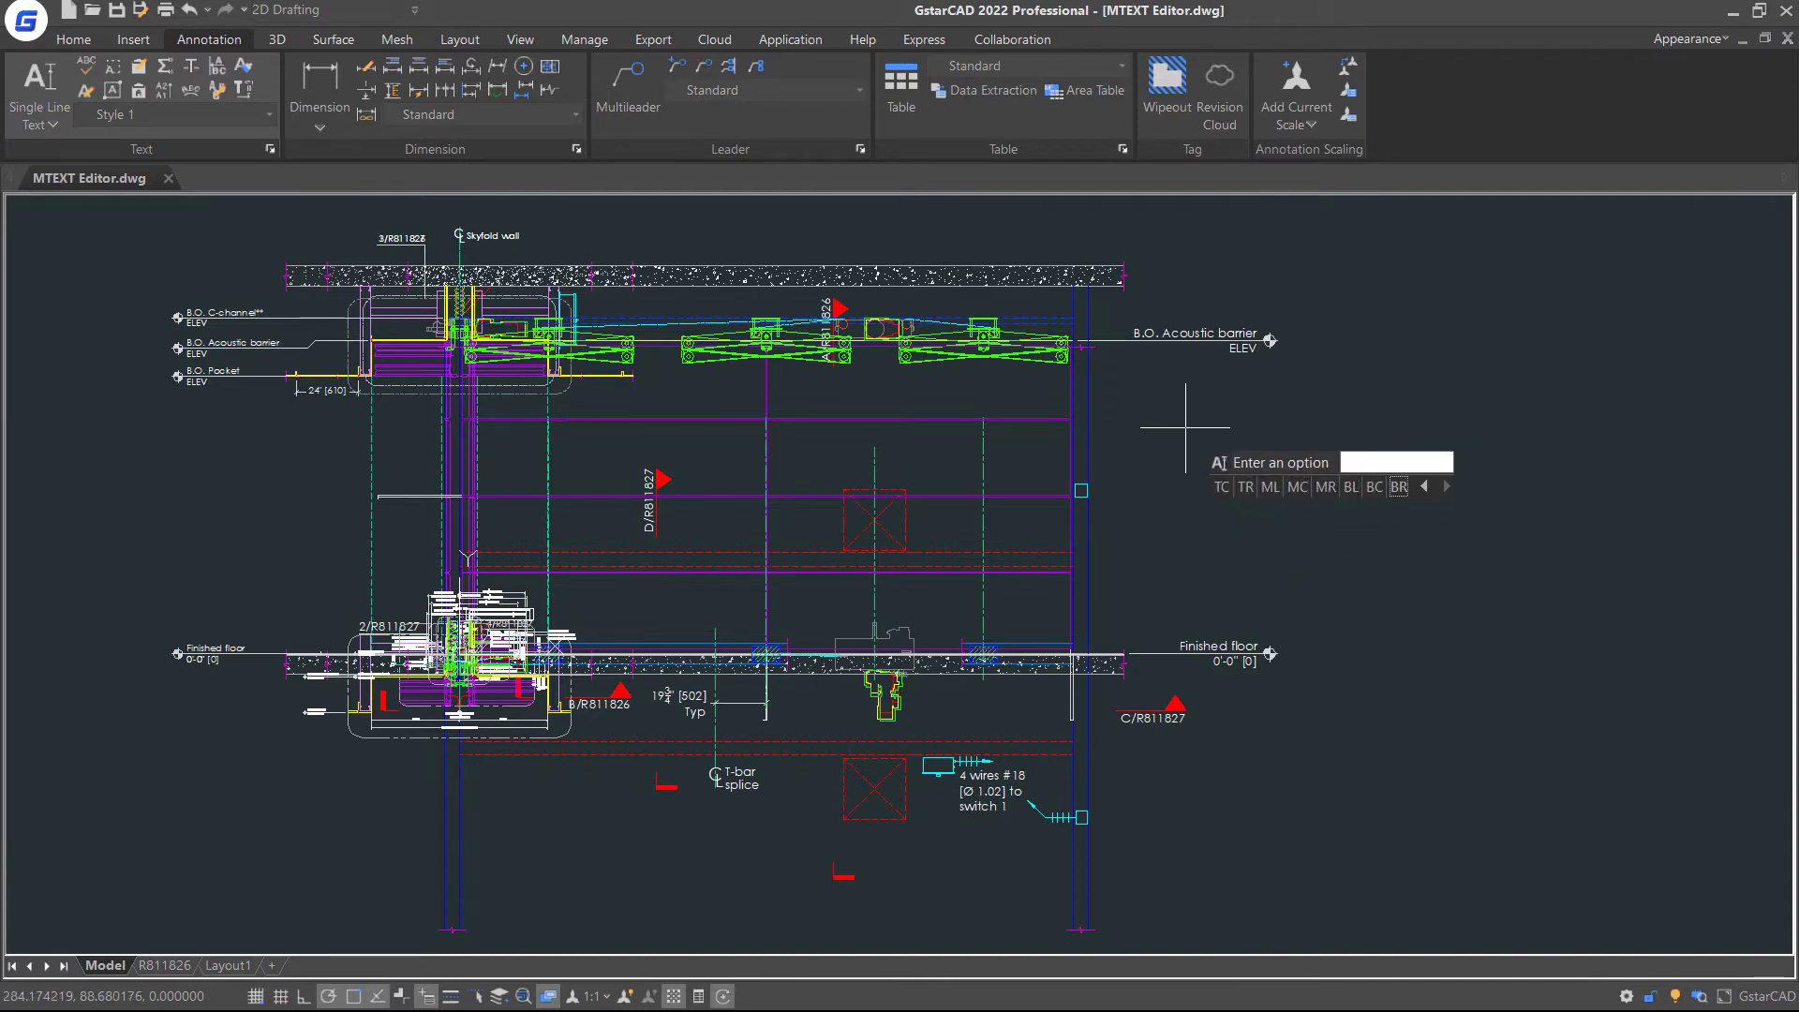
{"action": "key", "text": "Up"}
{"action": "key", "text": "Up"}
{"action": "key", "text": "Up"}
{"action": "key", "text": "Up"}
{"action": "key", "text": "Up"}
{"action": "key", "text": "Up"}
{"action": "key", "text": "Up"}
{"action": "key", "text": "Up"}
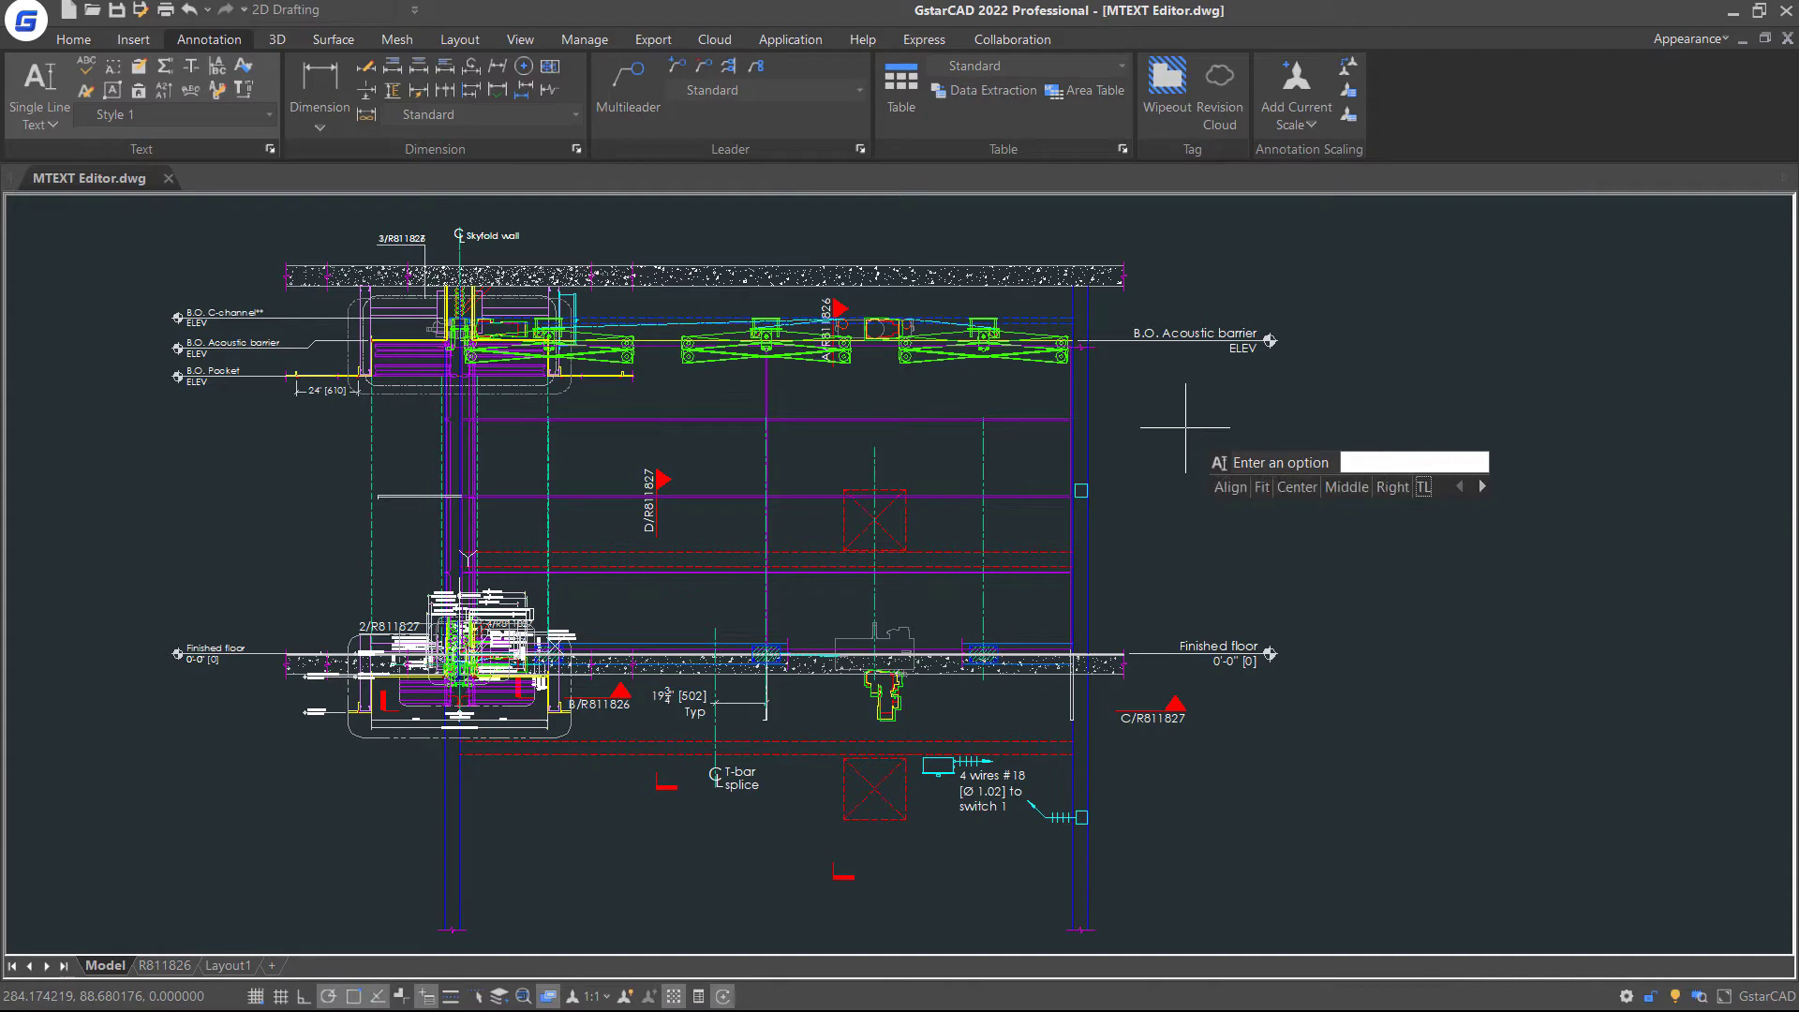
{"action": "left_click", "coordinate": [1422, 489]}
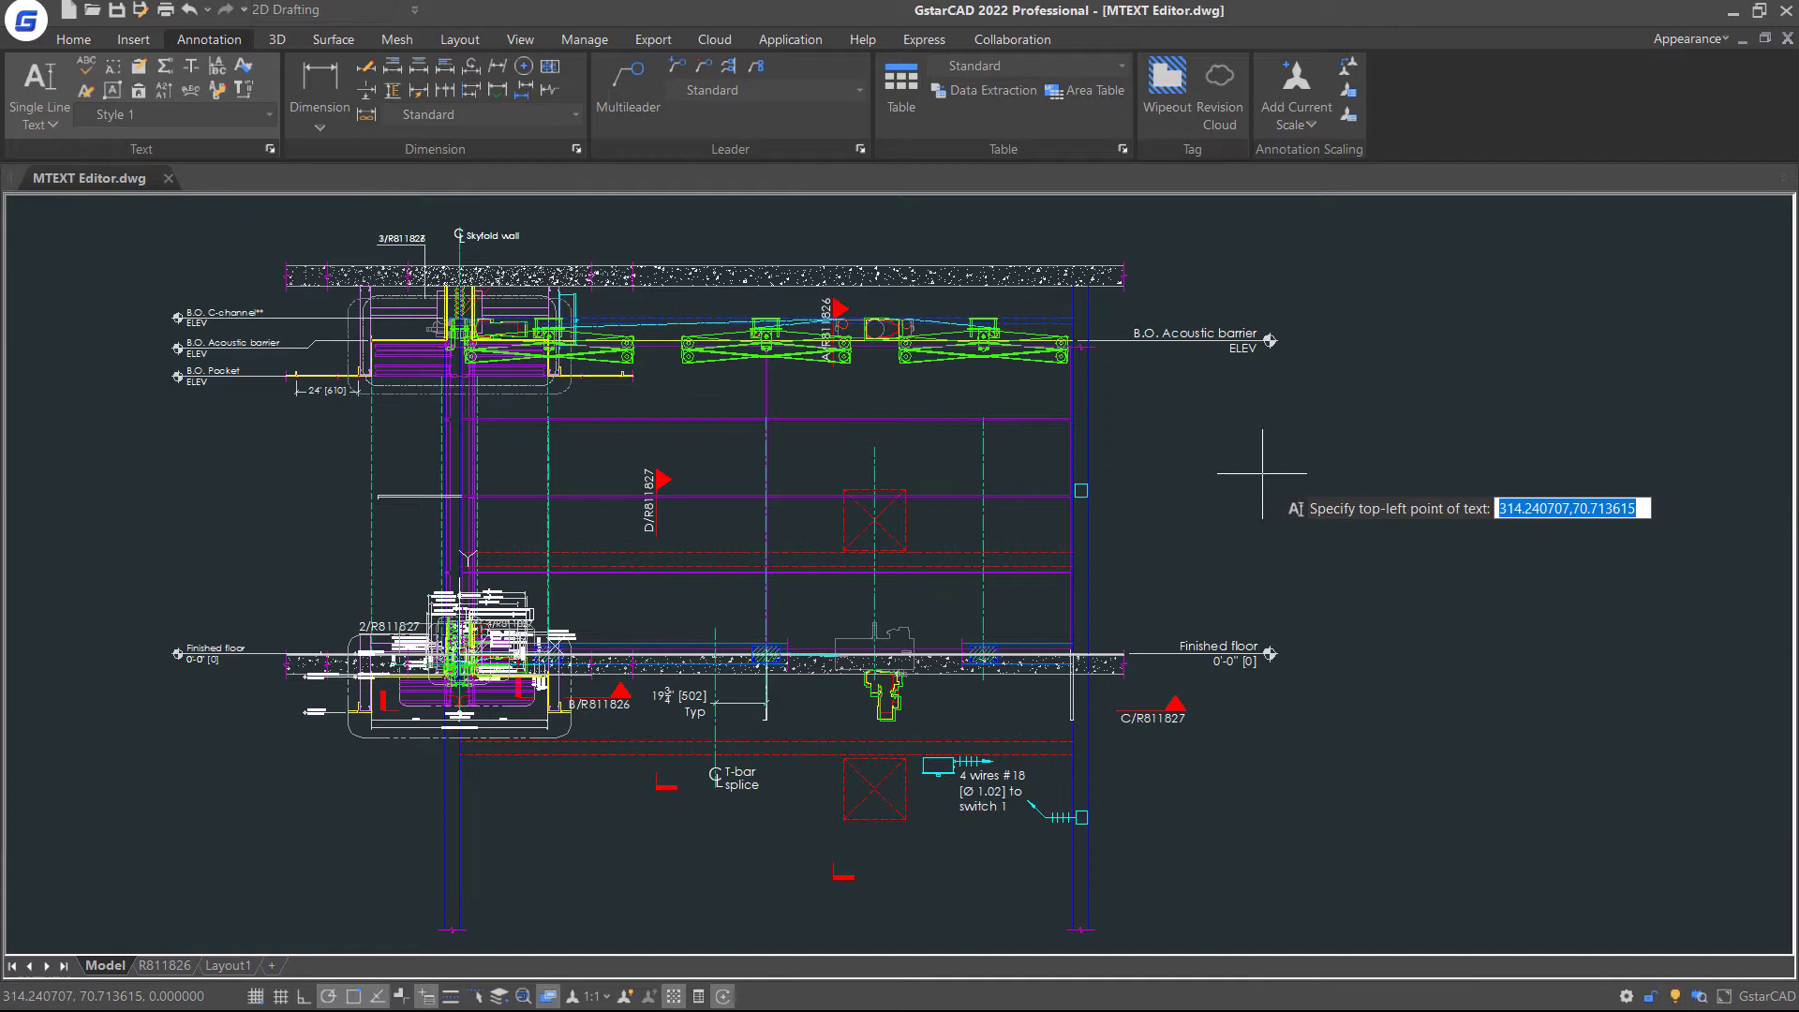
- Anchor the text at the dashed box beside the 4 wires #18 note, height 4, rotation 0
{"action": "scroll", "coordinate": [1110, 825], "scroll_direction": "up", "scroll_amount": 8}
{"action": "middle_click_drag", "start_coordinate": [1078, 843], "coordinate": [1105, 574]}
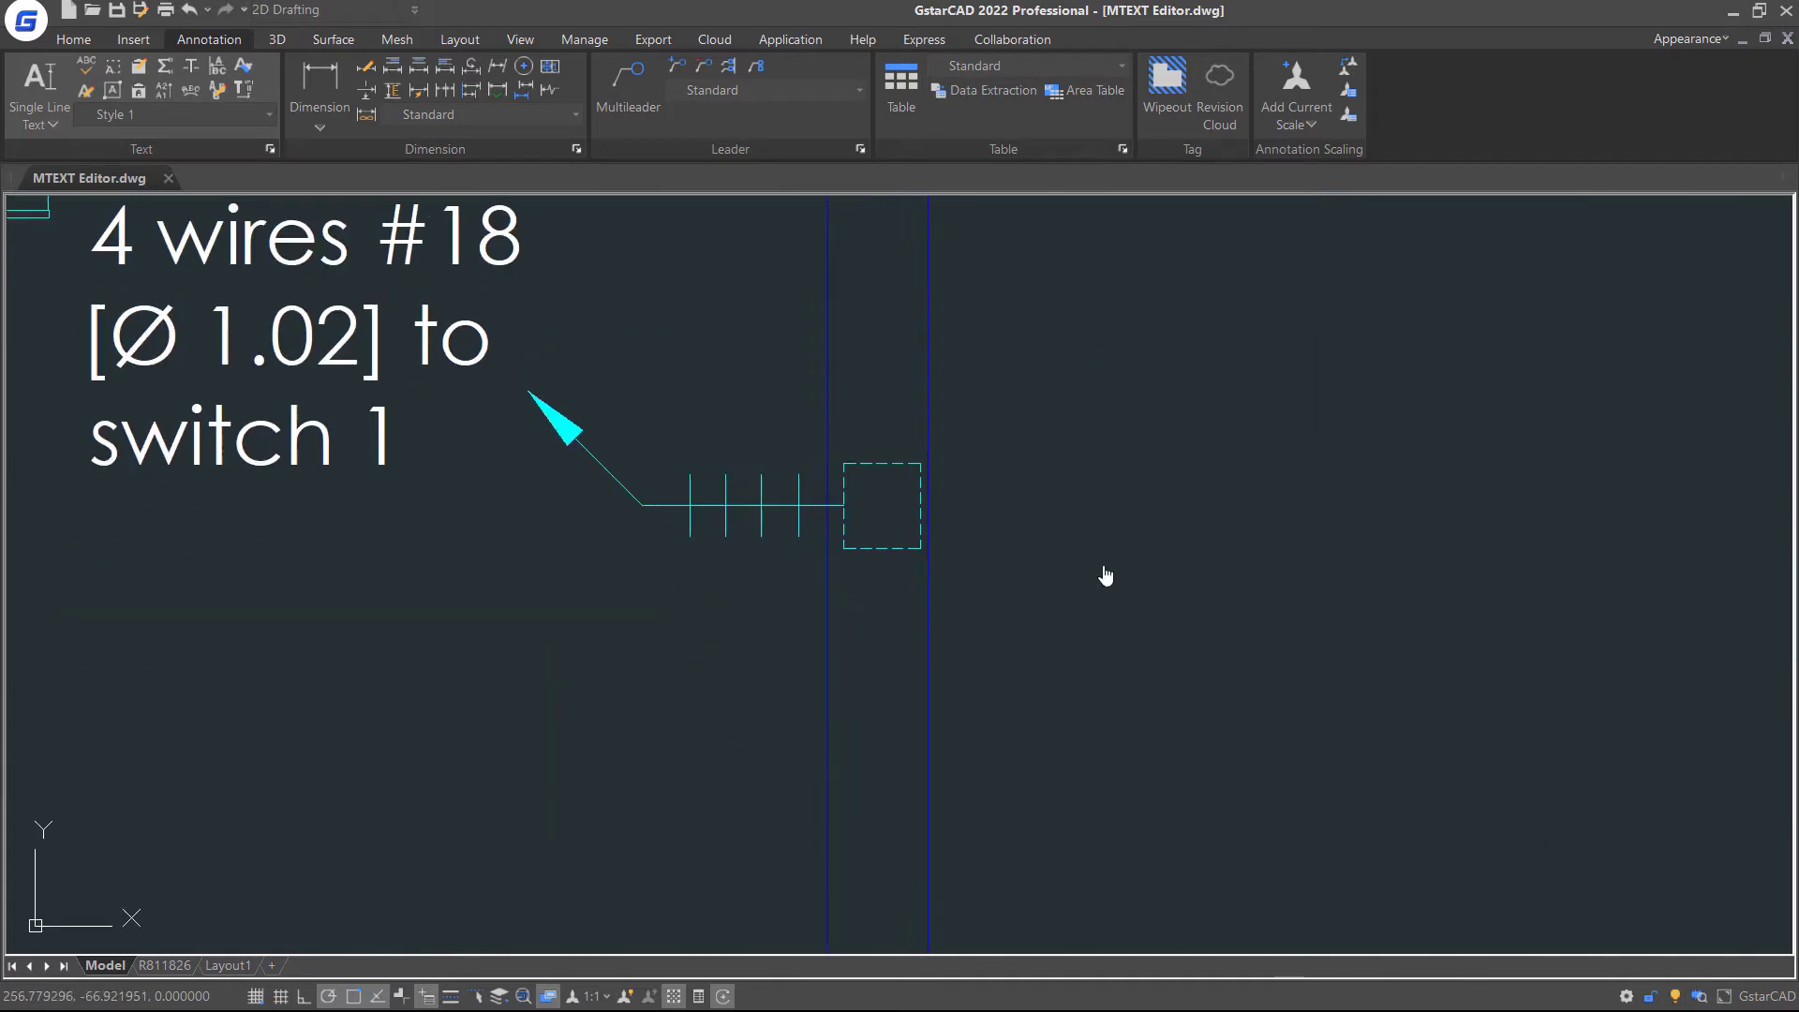
{"action": "left_click", "coordinate": [928, 466]}
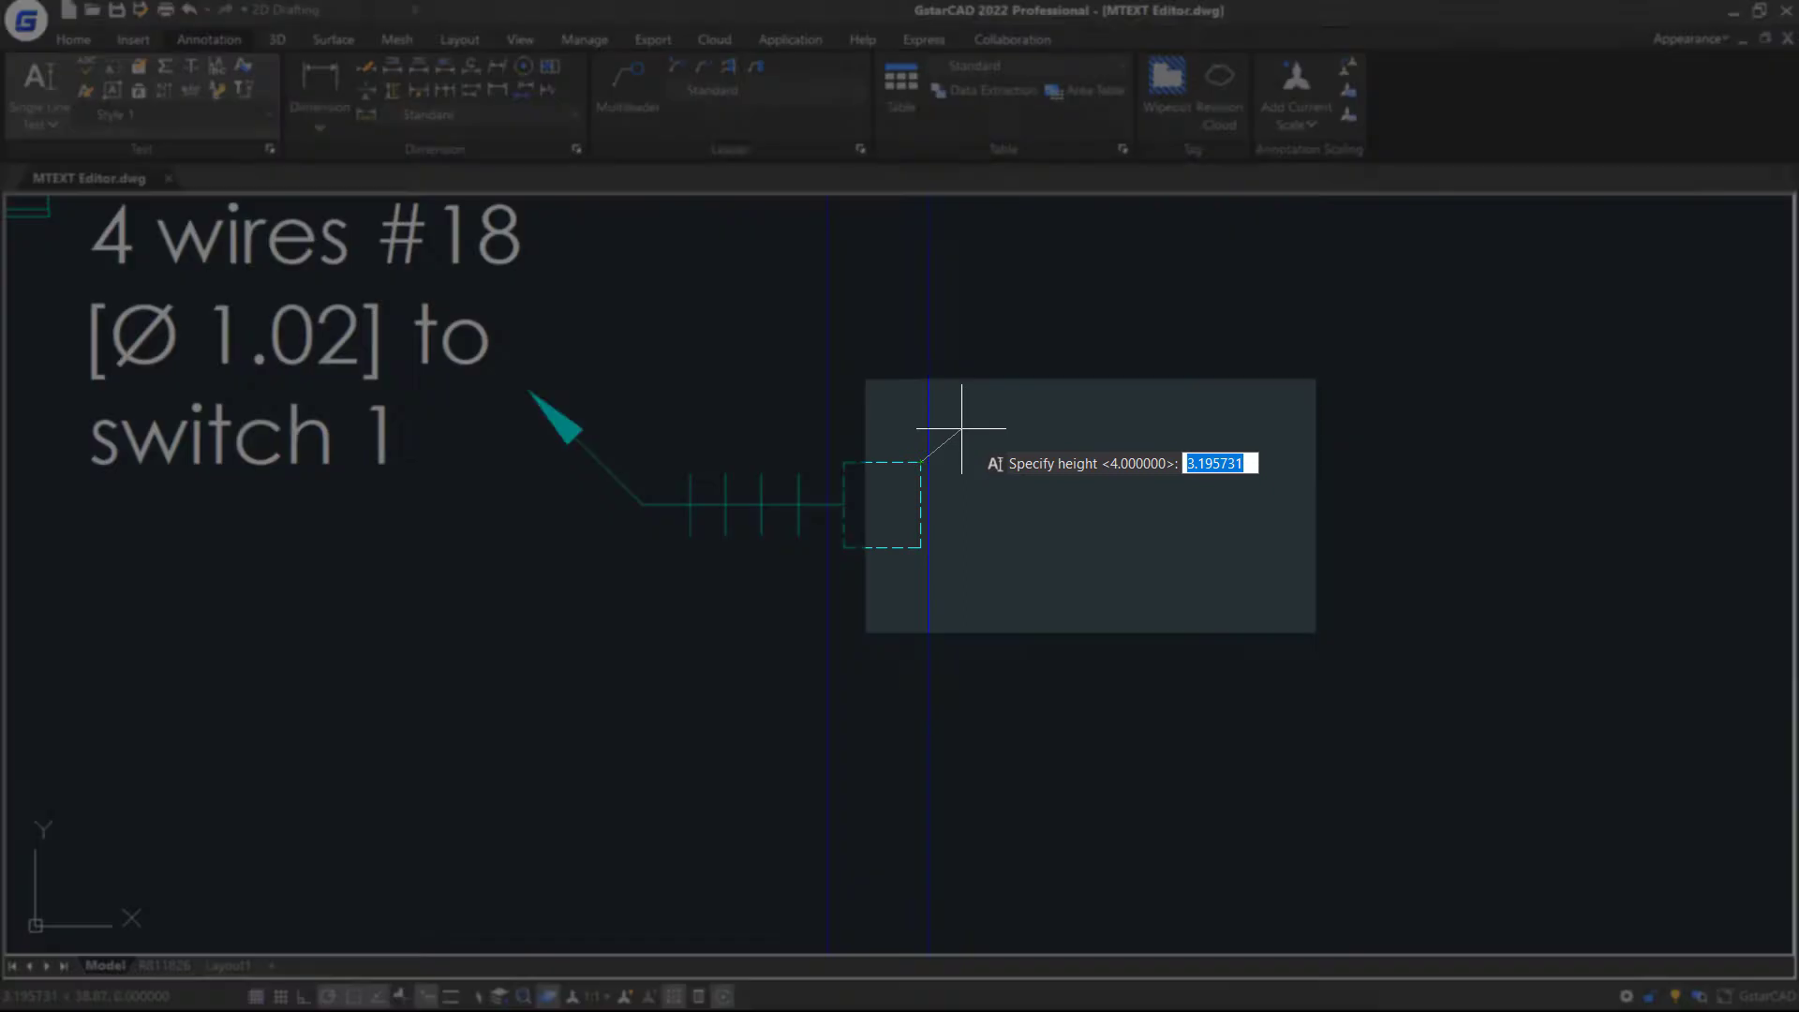
{"action": "type", "text": "4"}
{"action": "key", "text": "Return"}
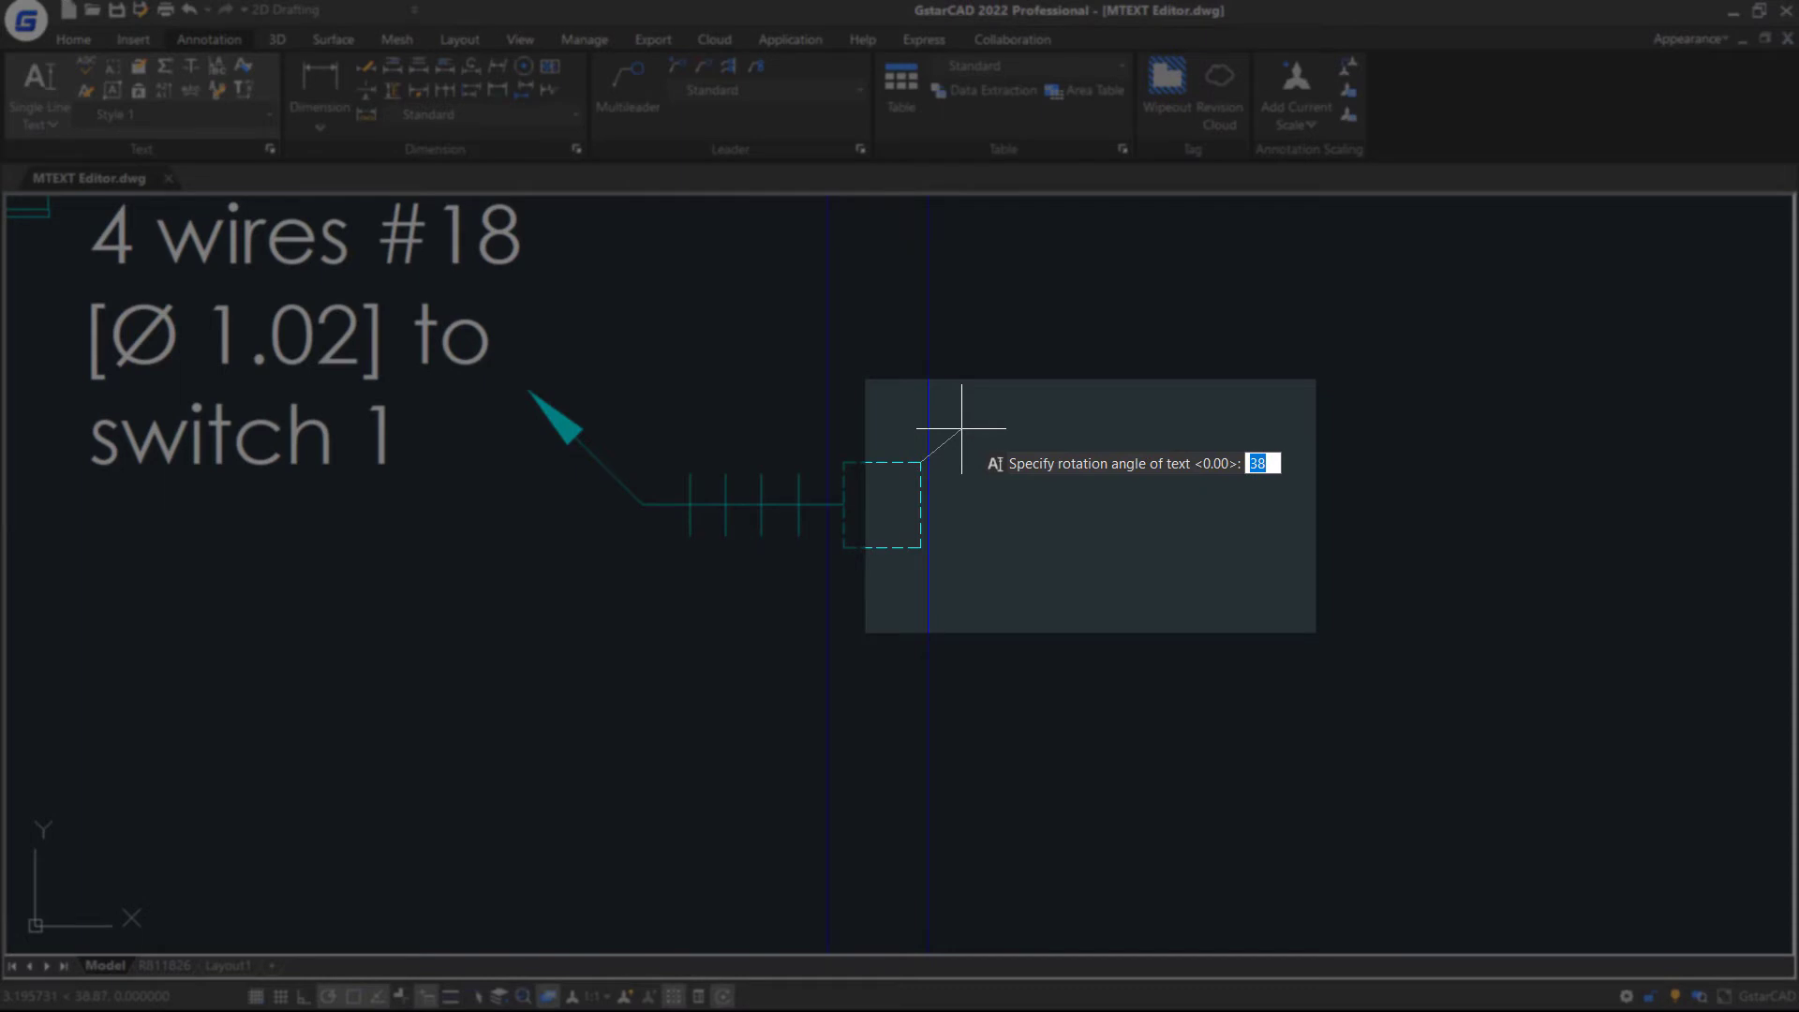
{"action": "type", "text": "0"}
{"action": "key", "text": "Return"}
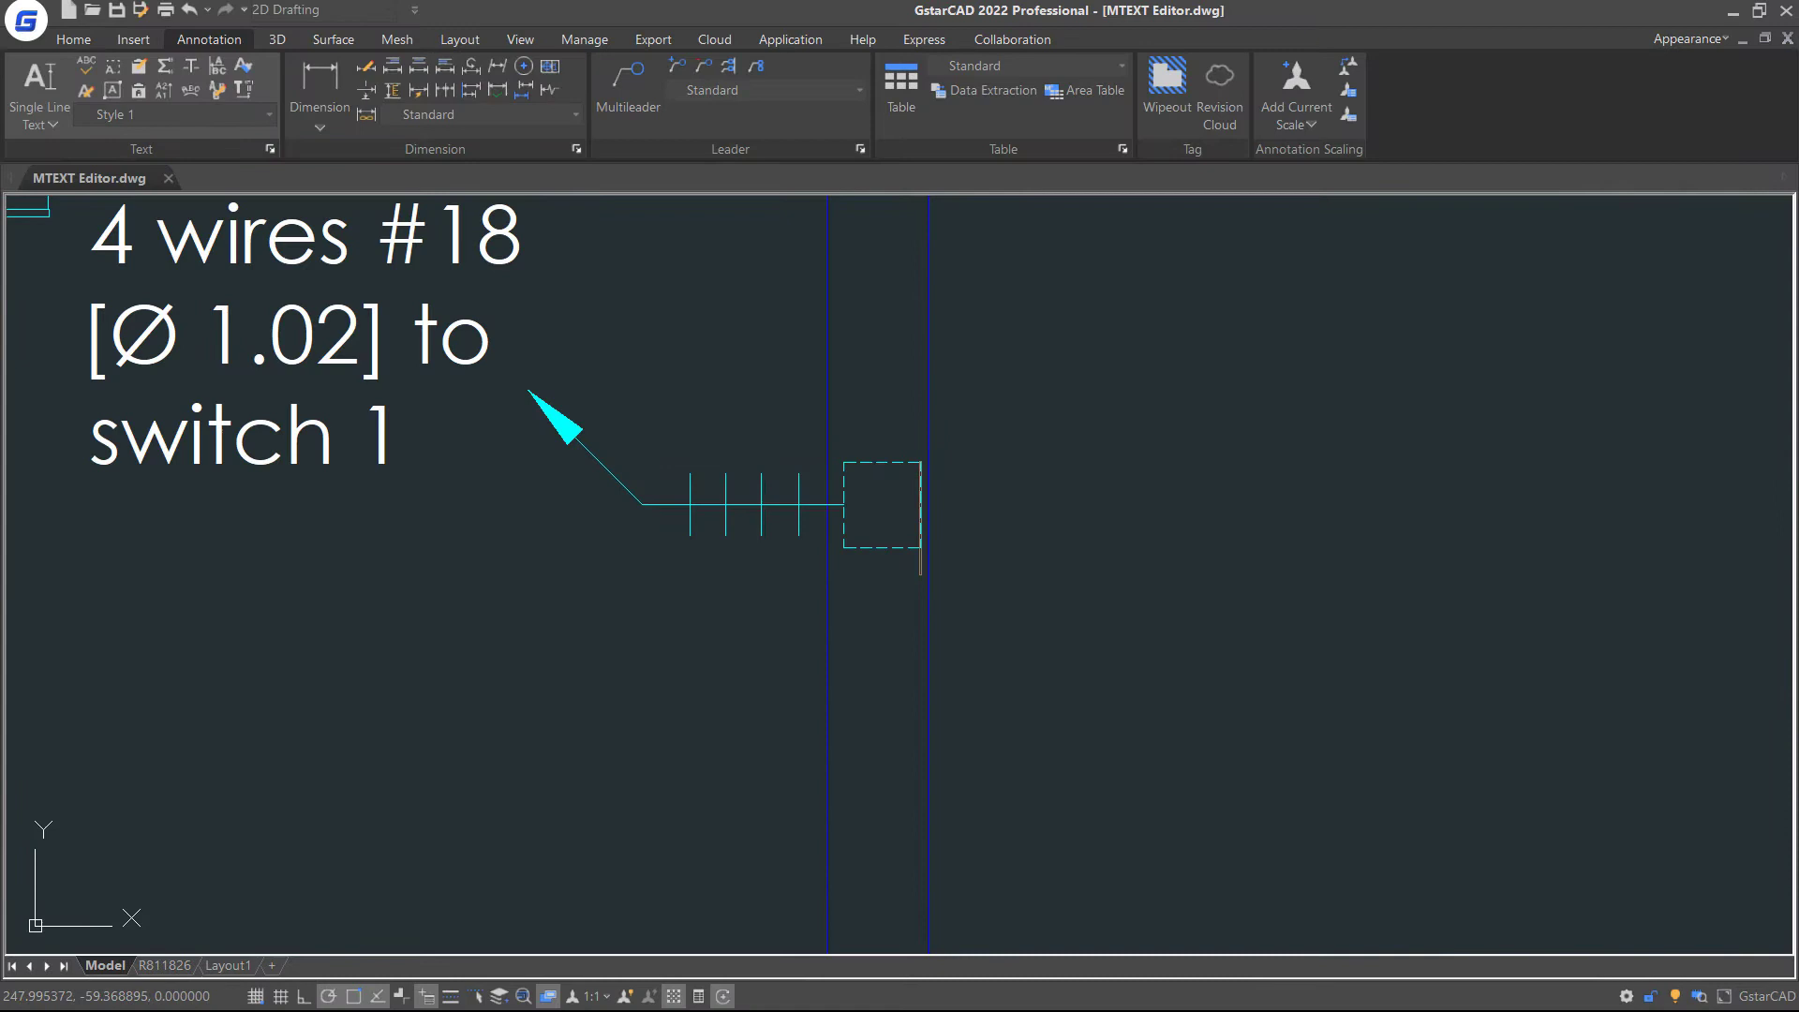
- Type 'switch 1' at the lower switch box and 'switch 2' at the upper one
{"action": "type", "text": "switch"}
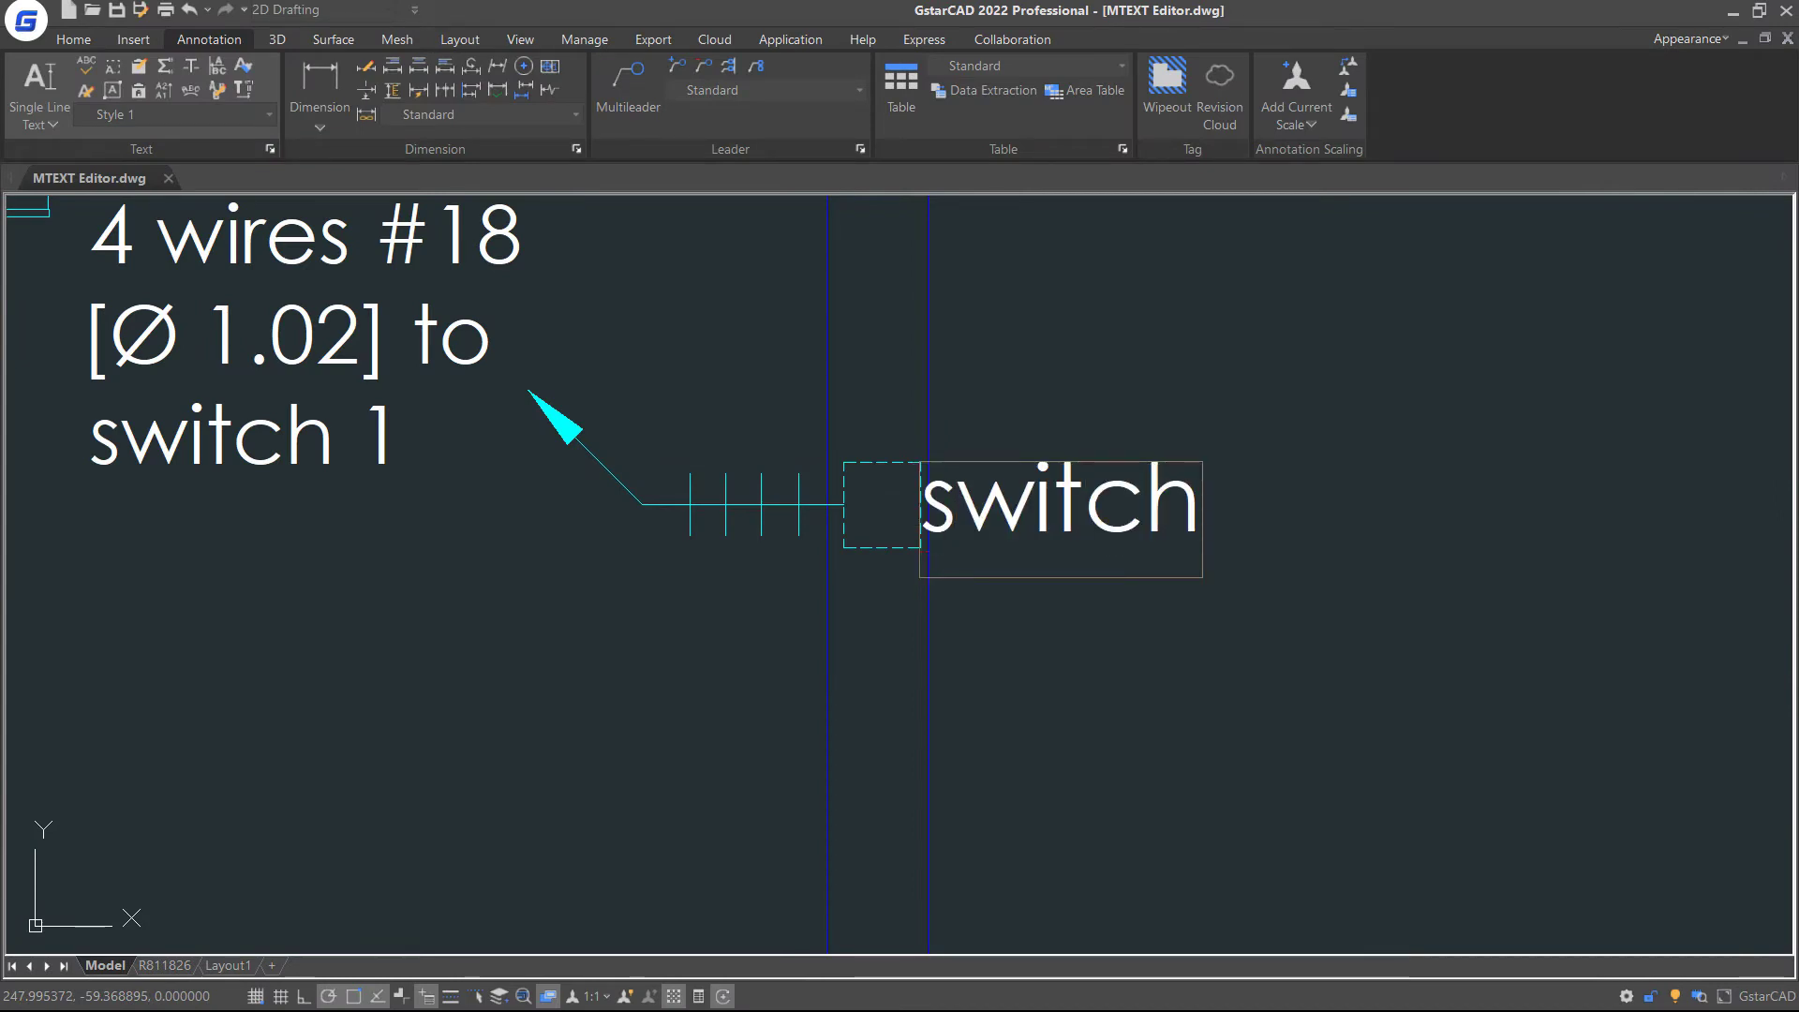
{"action": "type", "text": " 1"}
{"action": "left_click", "coordinate": [1116, 330]}
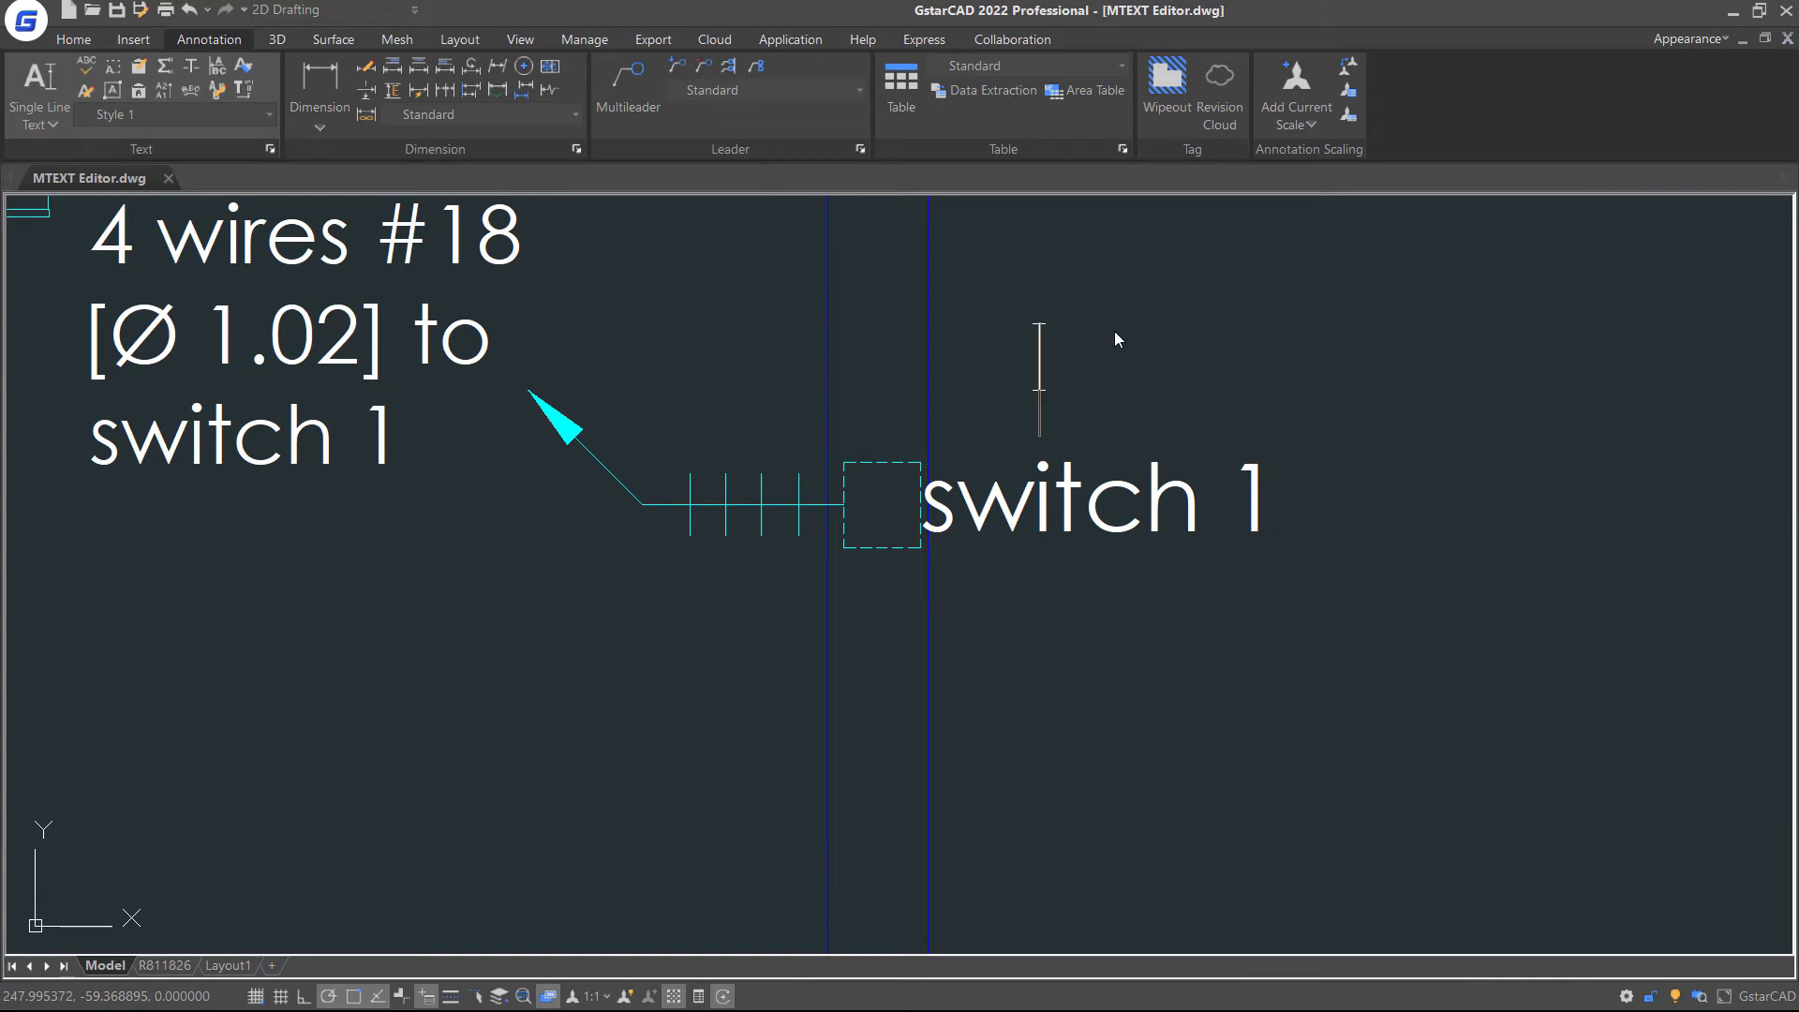
{"action": "scroll", "coordinate": [1115, 330], "scroll_direction": "down", "scroll_amount": 2}
{"action": "middle_click_drag", "start_coordinate": [1116, 329], "coordinate": [1132, 425]}
{"action": "scroll", "coordinate": [1152, 562], "scroll_direction": "down", "scroll_amount": 5}
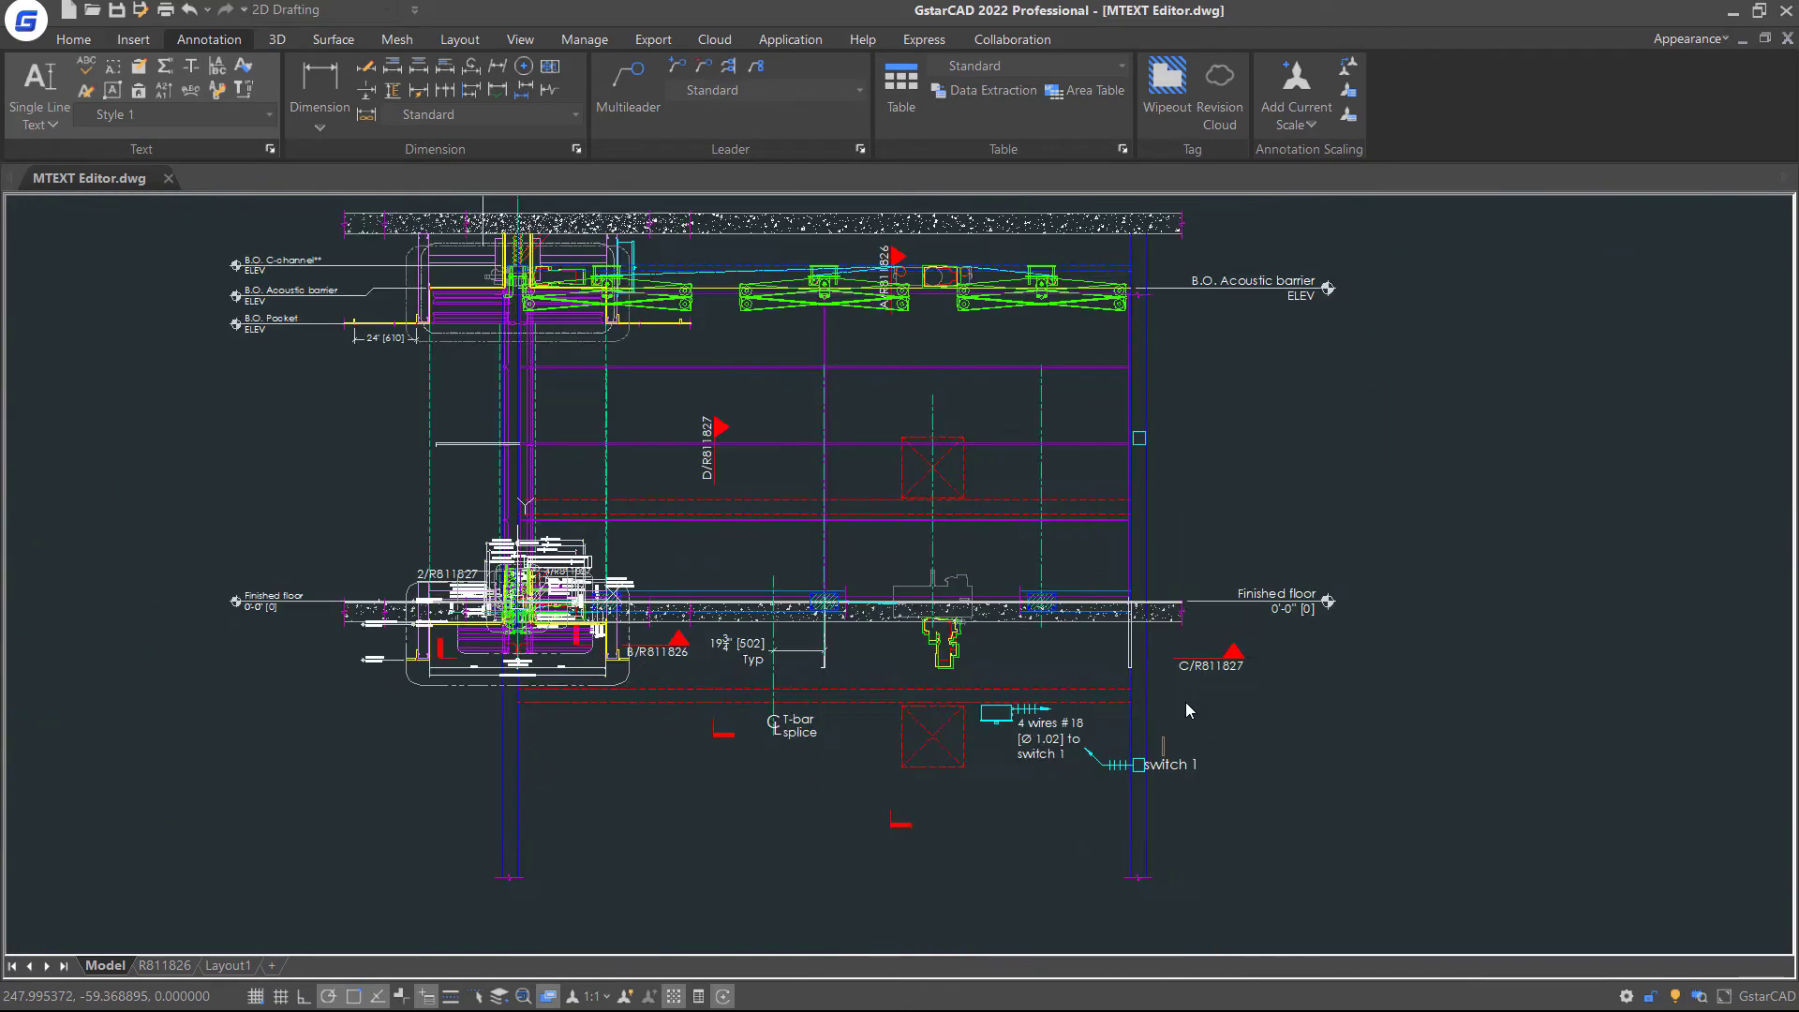
{"action": "scroll", "coordinate": [1175, 433], "scroll_direction": "up", "scroll_amount": 9}
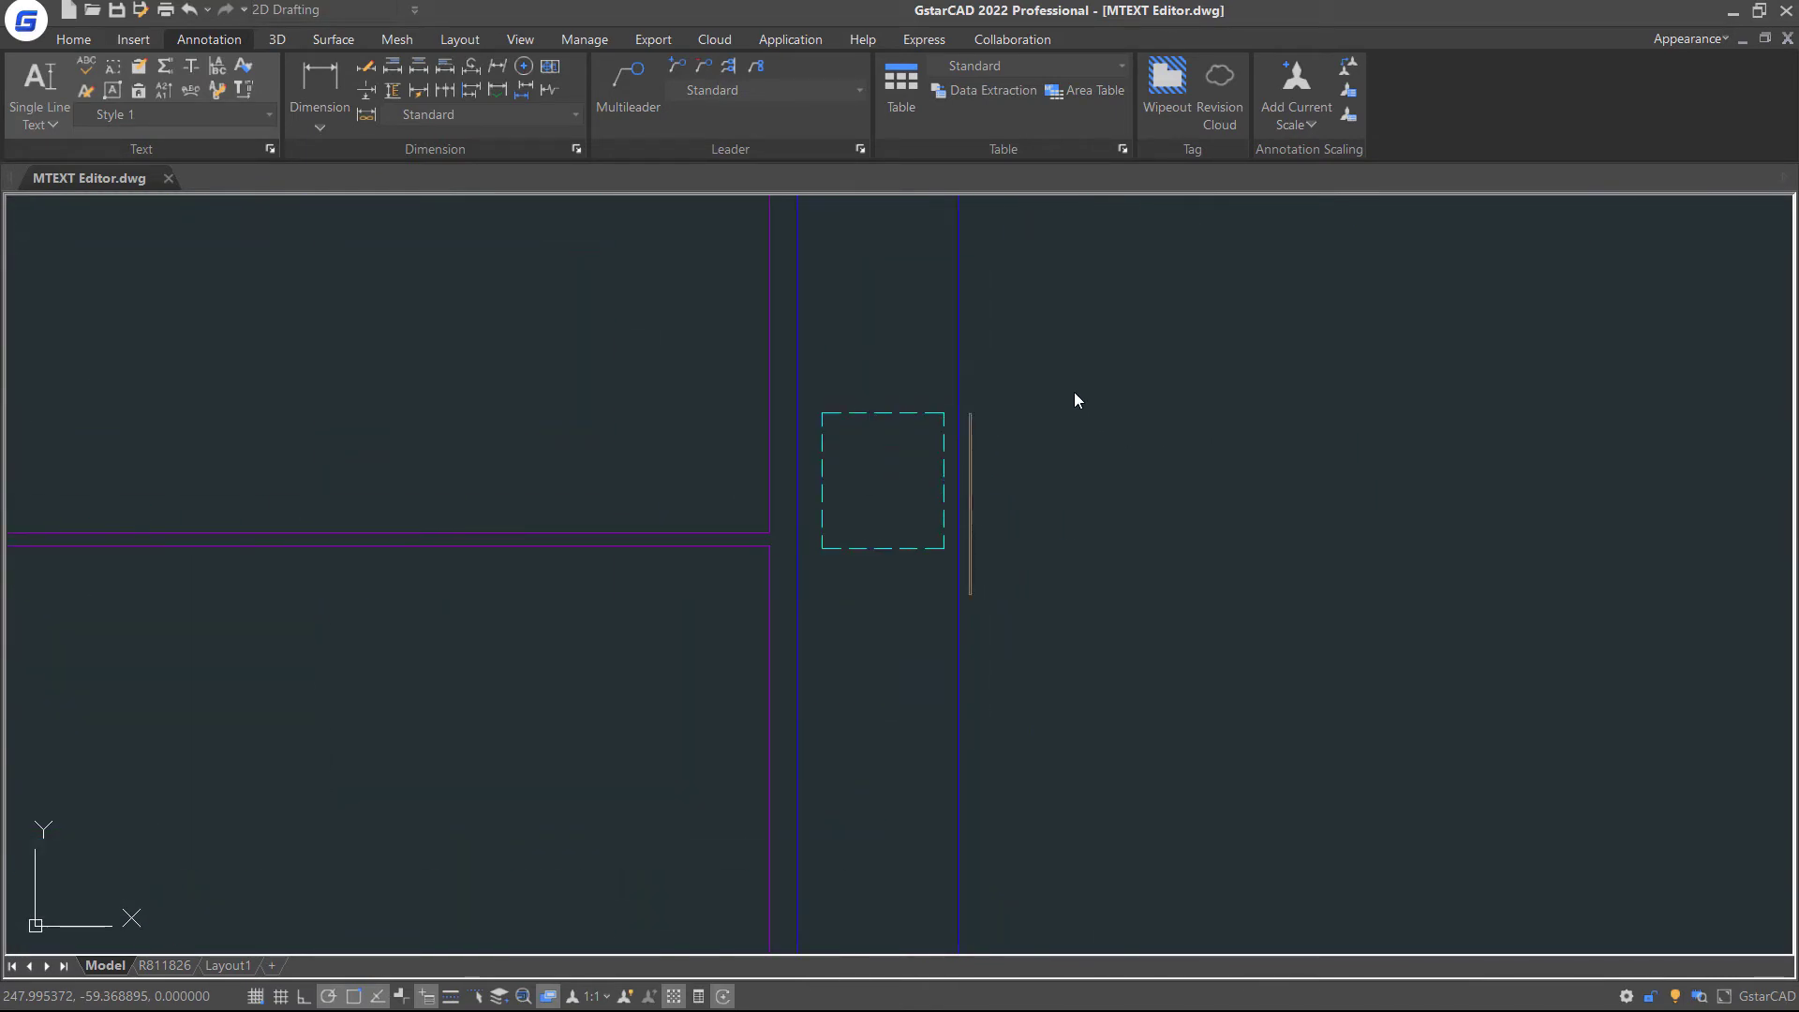
{"action": "type", "text": "switch 2"}
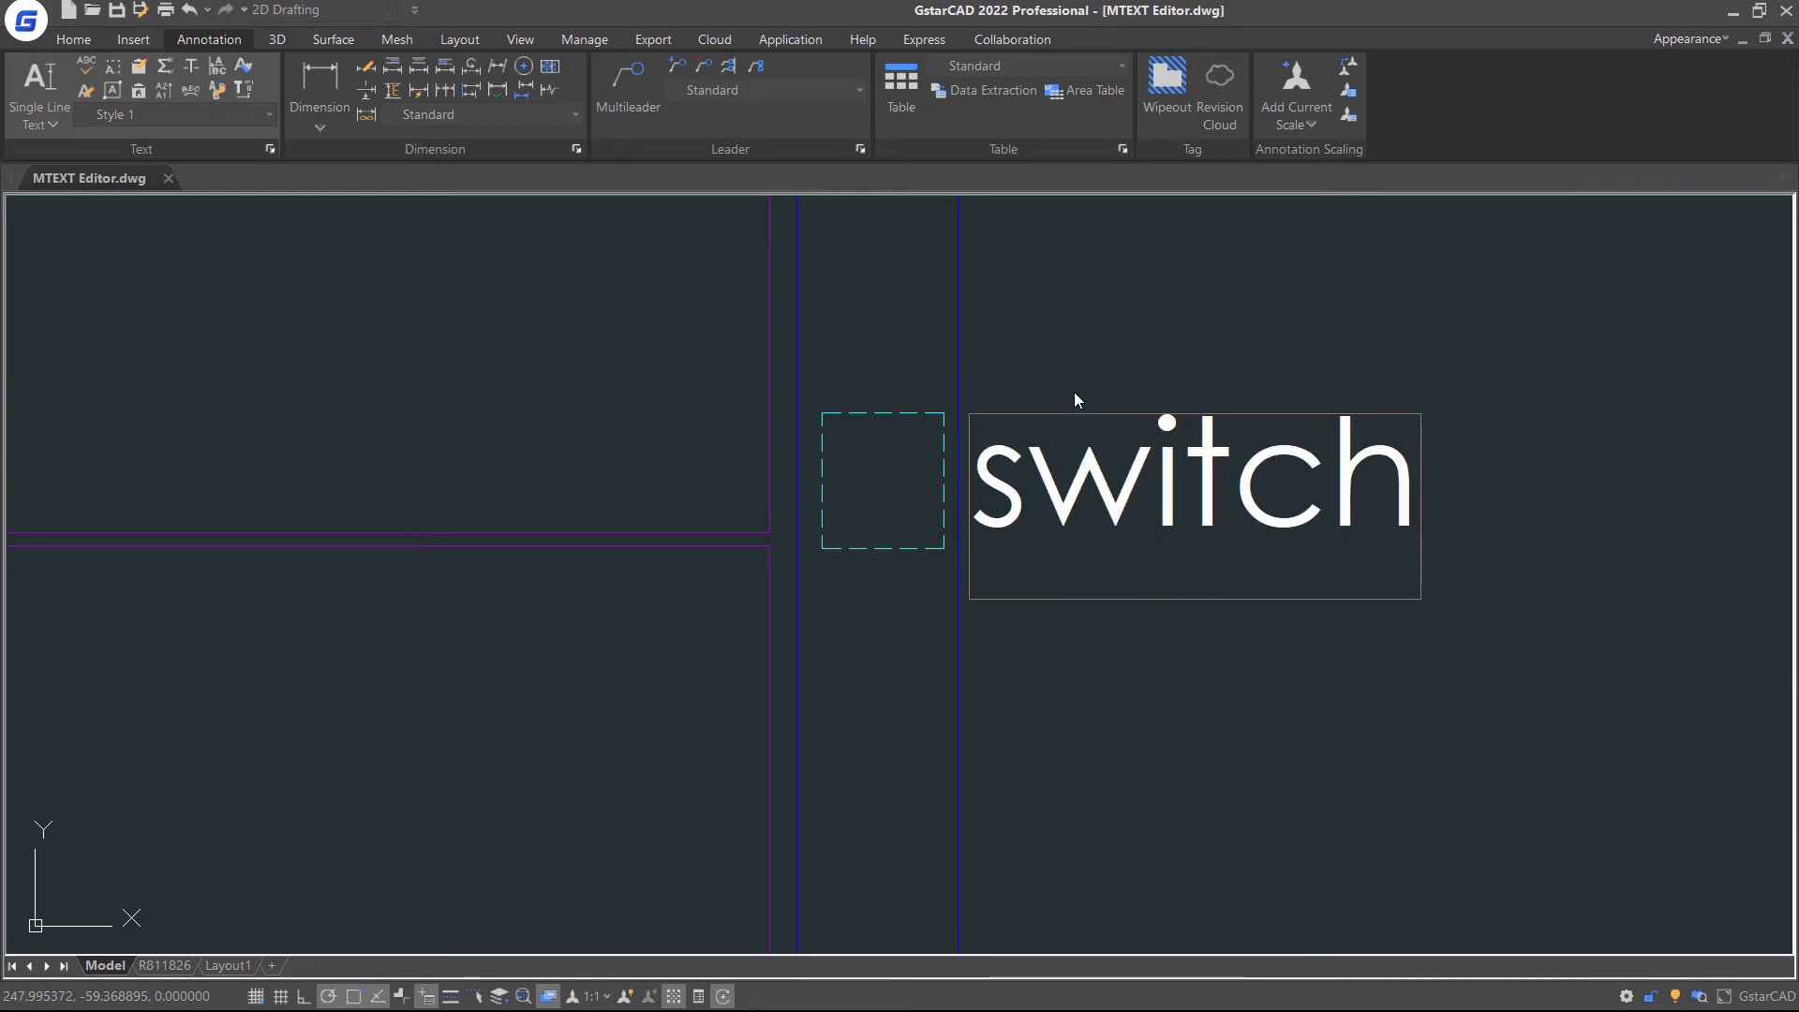
{"action": "left_click", "coordinate": [1151, 317]}
{"action": "scroll", "coordinate": [1414, 727], "scroll_direction": "down", "scroll_amount": 8}
{"action": "middle_click_drag", "start_coordinate": [1514, 614], "coordinate": [1429, 583]}
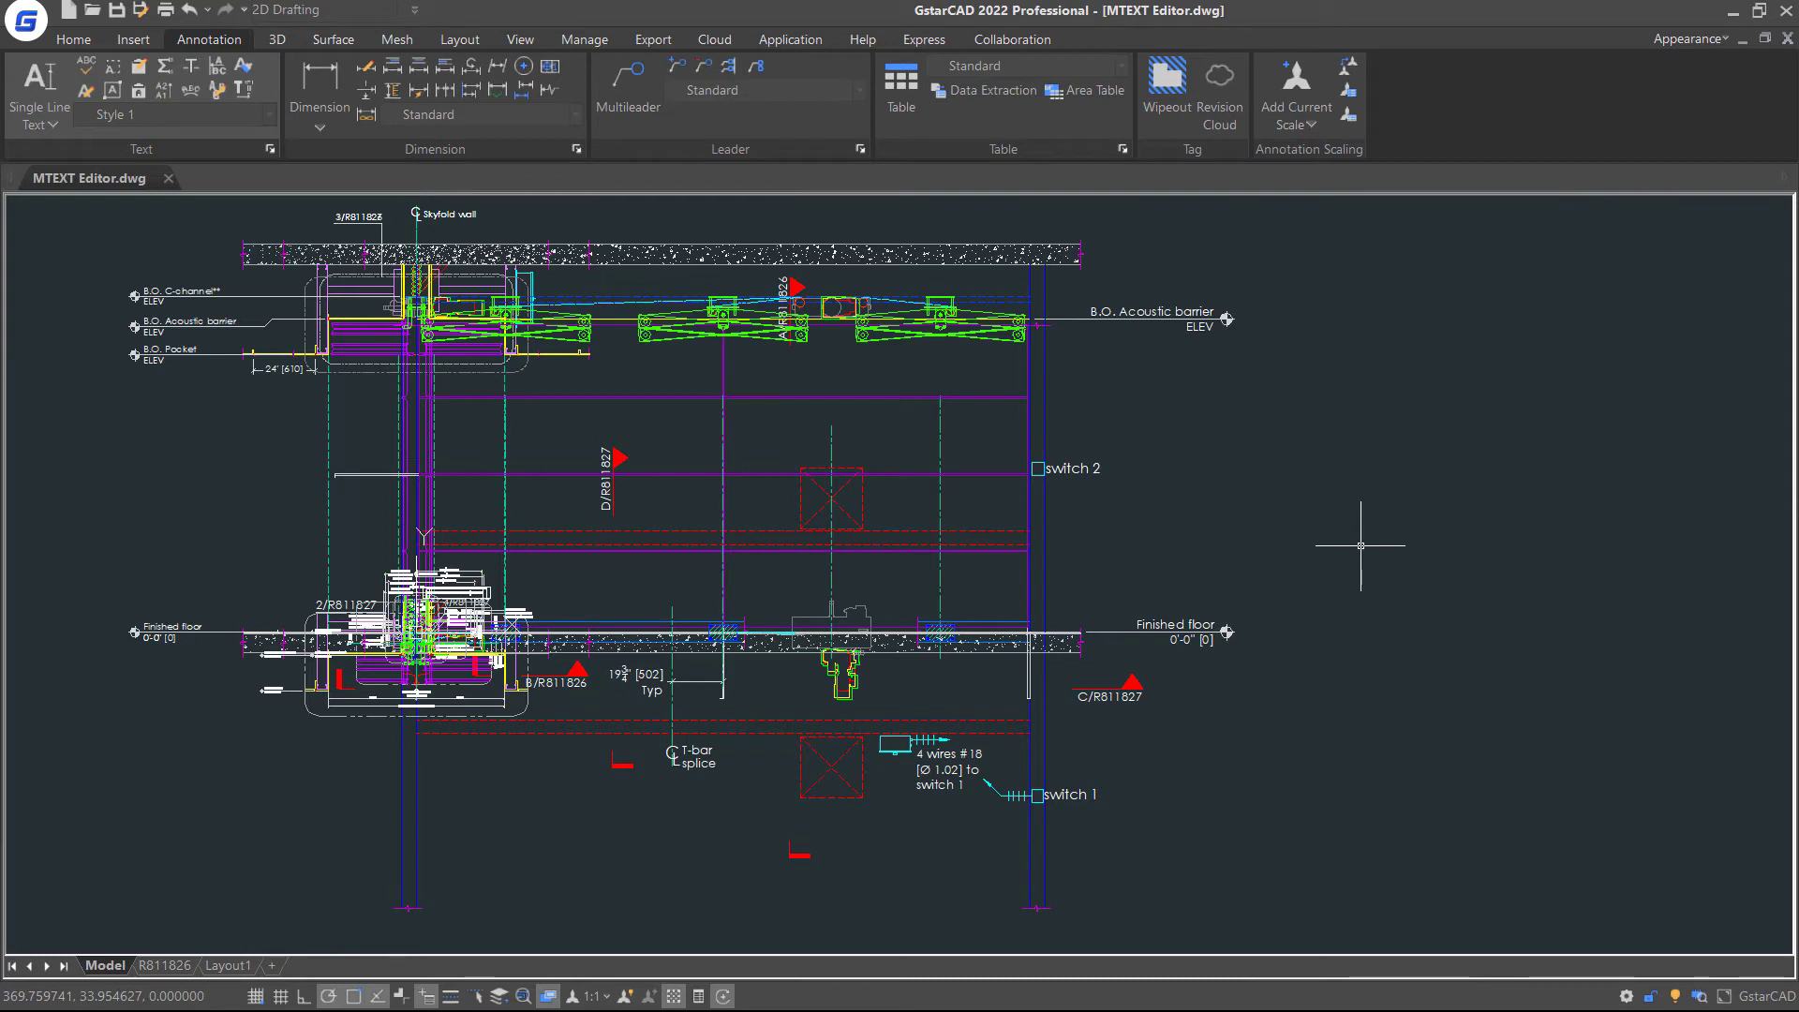
- Edit the switch 2 label in place so it reads 'Switch 2'
{"action": "double_click", "coordinate": [1090, 474]}
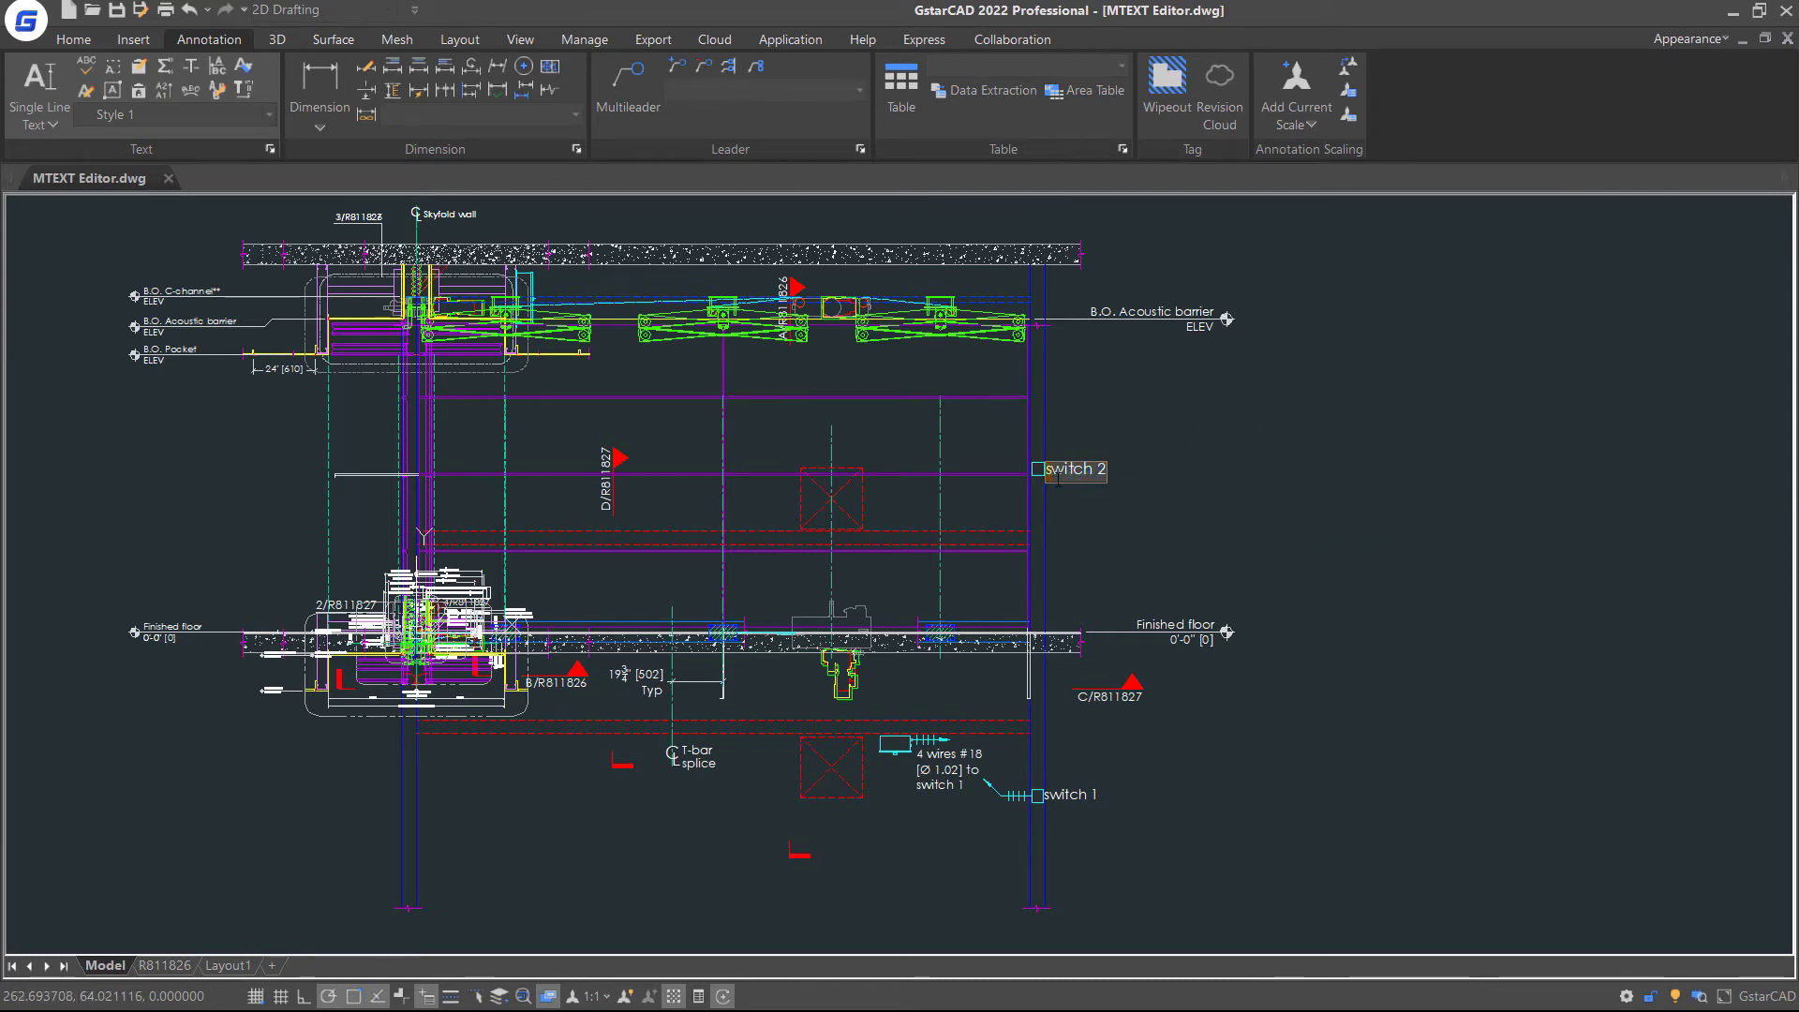
{"action": "type", "text": "S"}
{"action": "left_click", "coordinate": [1139, 495]}
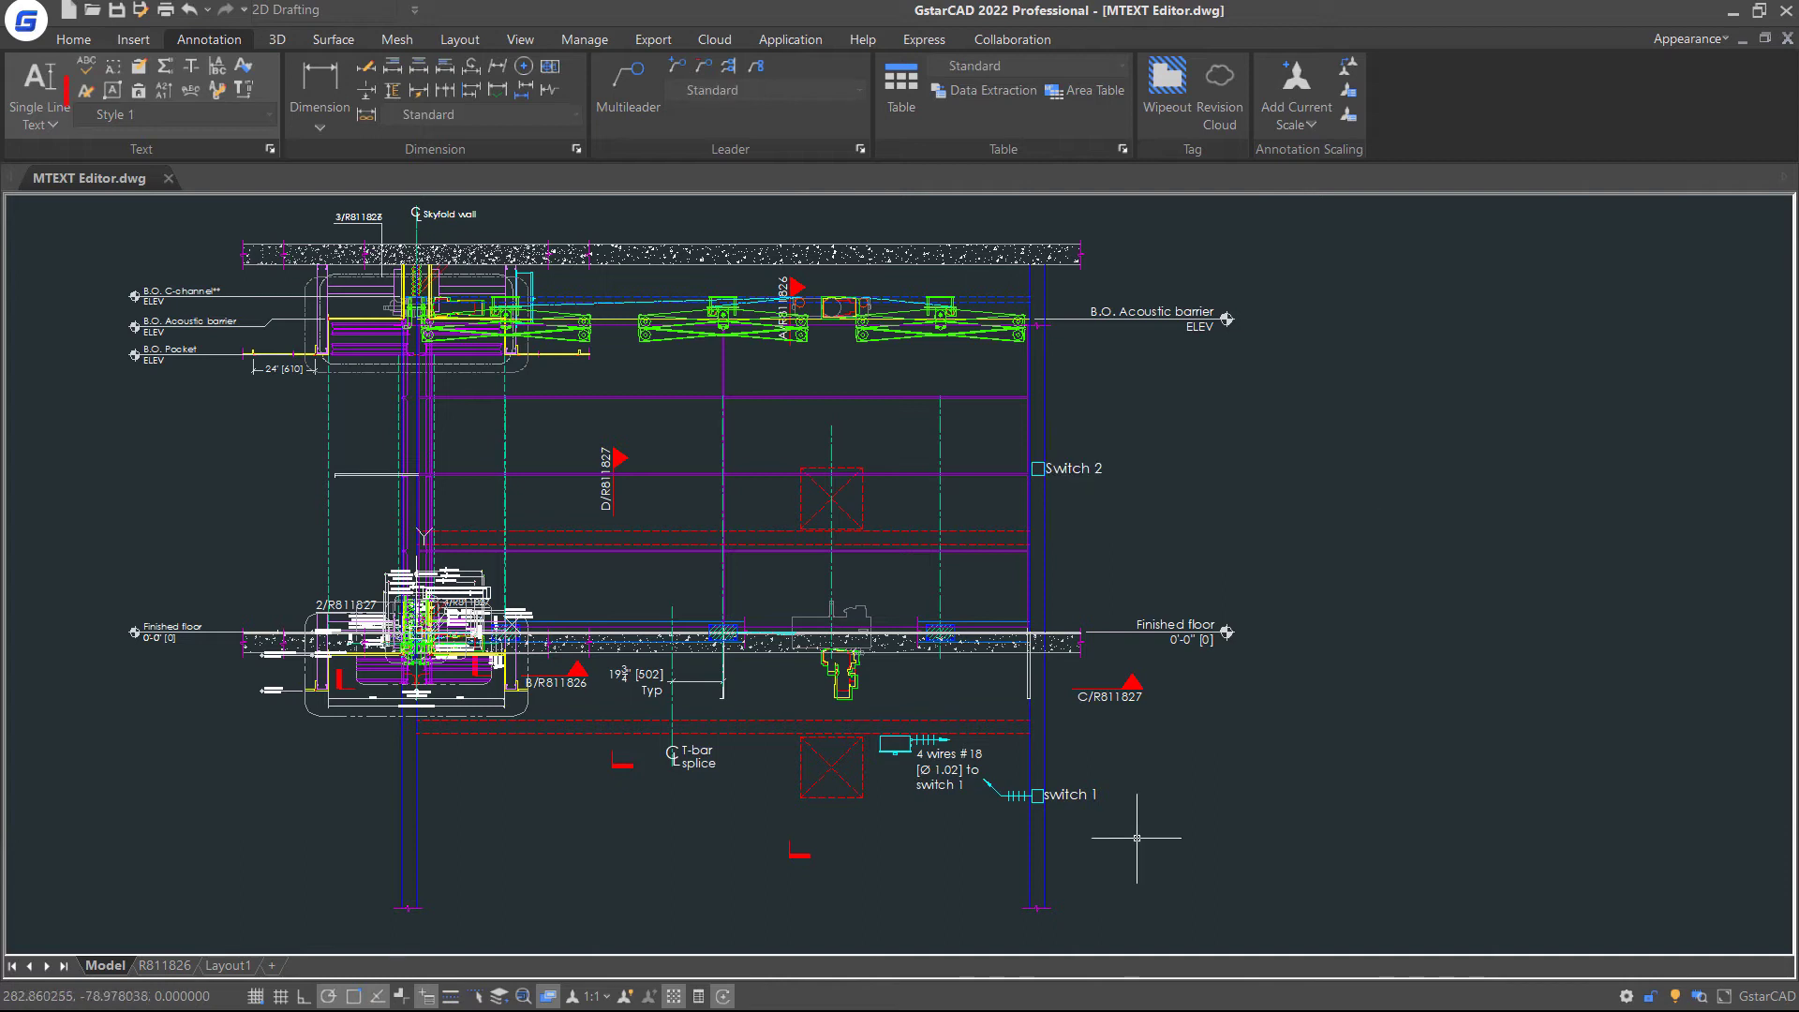
- Use Edit Text to change the switch 1 label to 'Switch 1'
{"action": "left_click", "coordinate": [86, 95]}
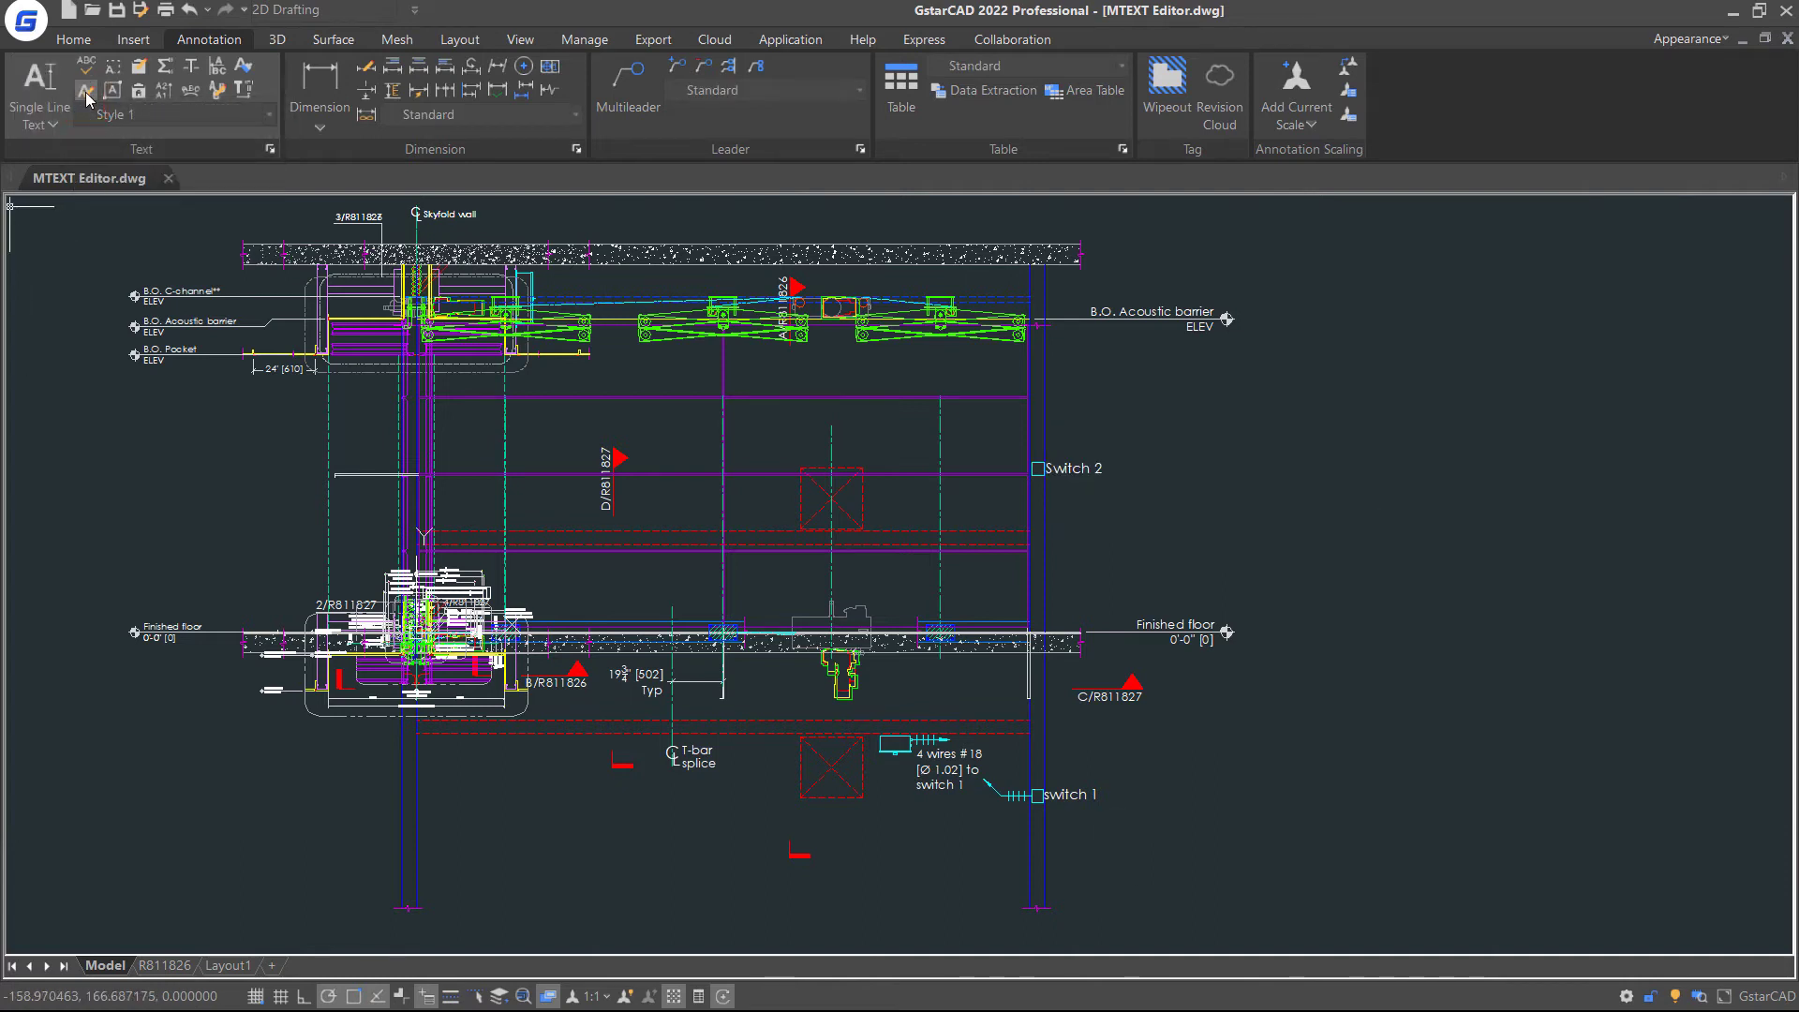
{"action": "left_click", "coordinate": [1084, 799]}
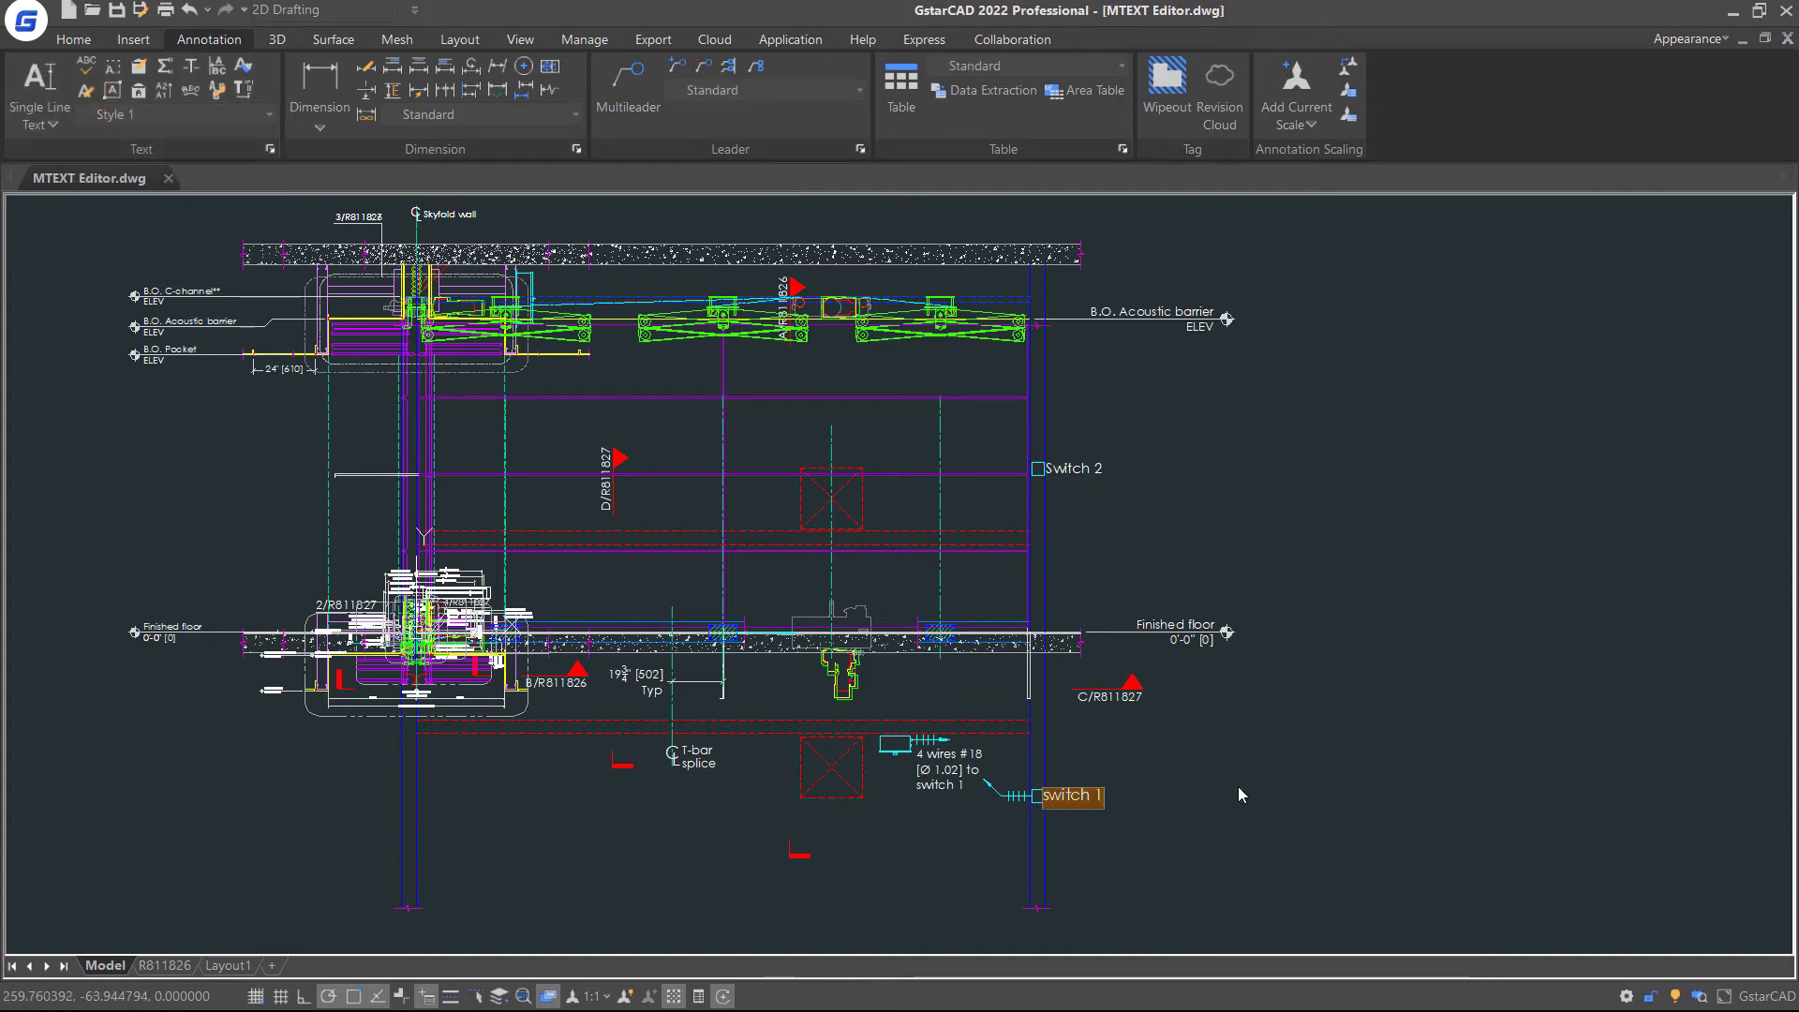
{"action": "left_click", "coordinate": [1051, 798]}
{"action": "key", "text": "BackSpace"}
{"action": "type", "text": "S"}
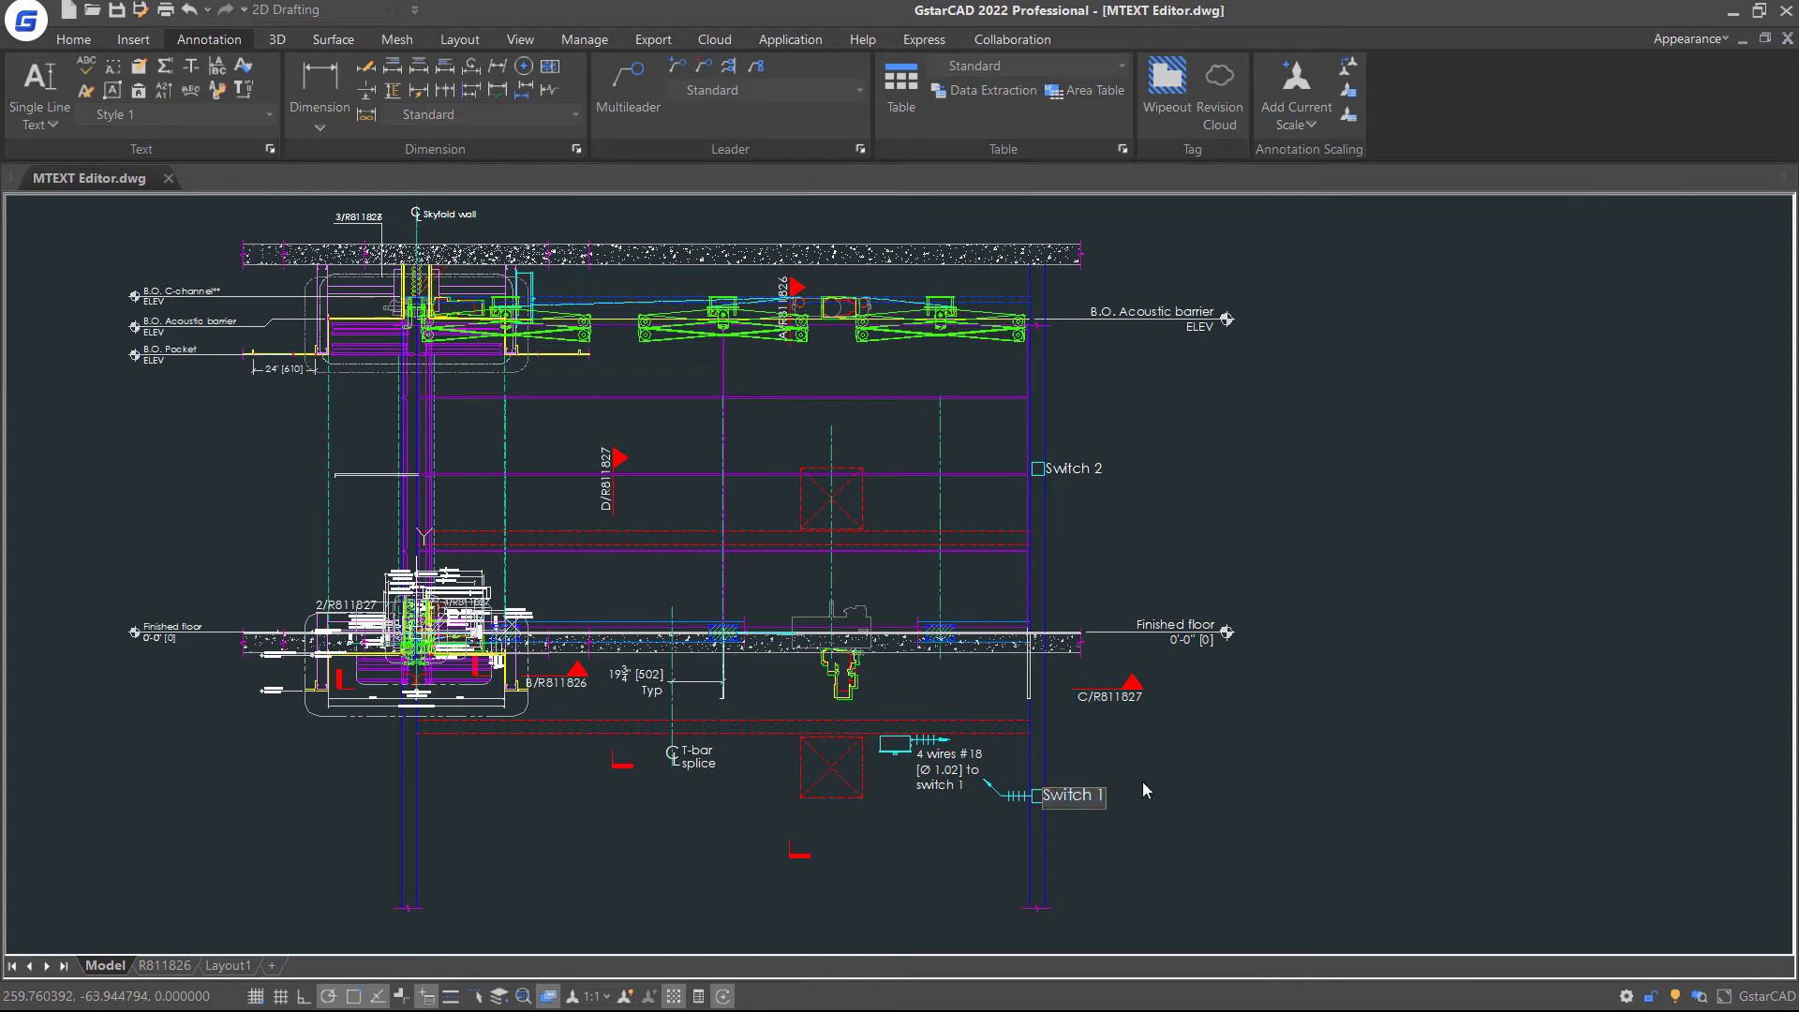
{"action": "left_click", "coordinate": [1147, 789]}
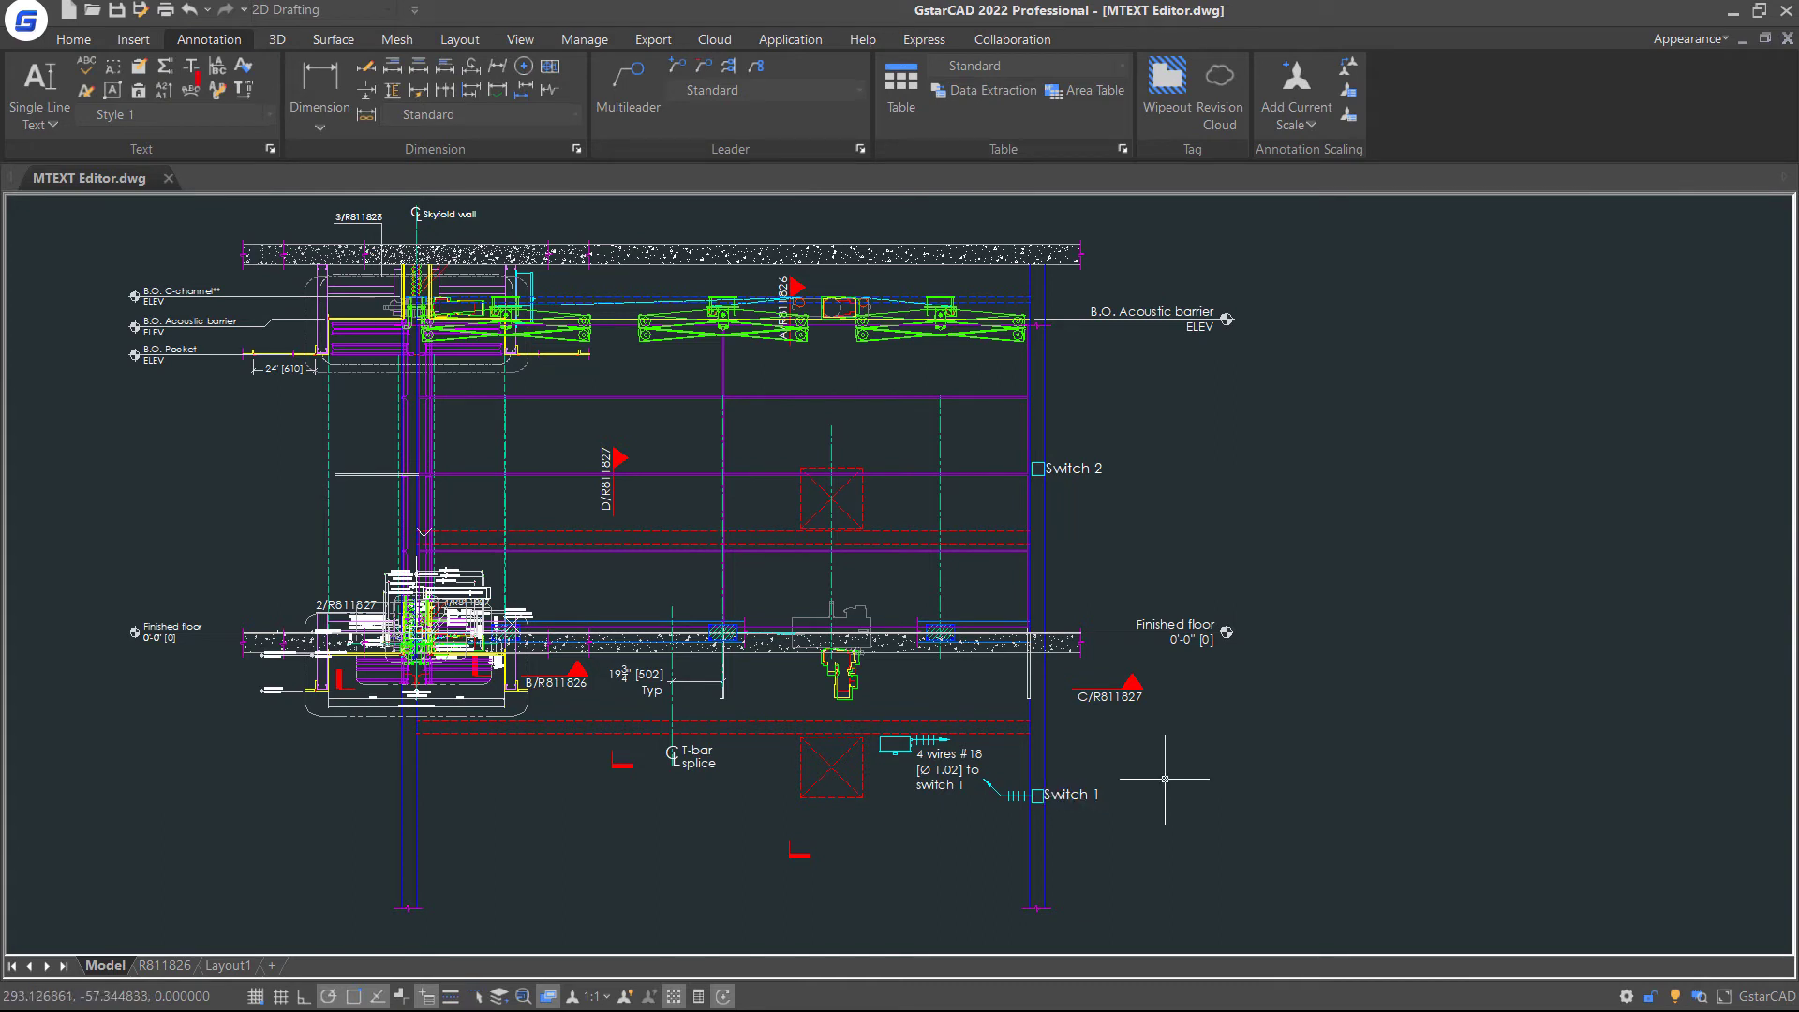
- Modify the Switch 1 label's height and rotate it to 15 degrees
{"action": "left_click", "coordinate": [217, 67]}
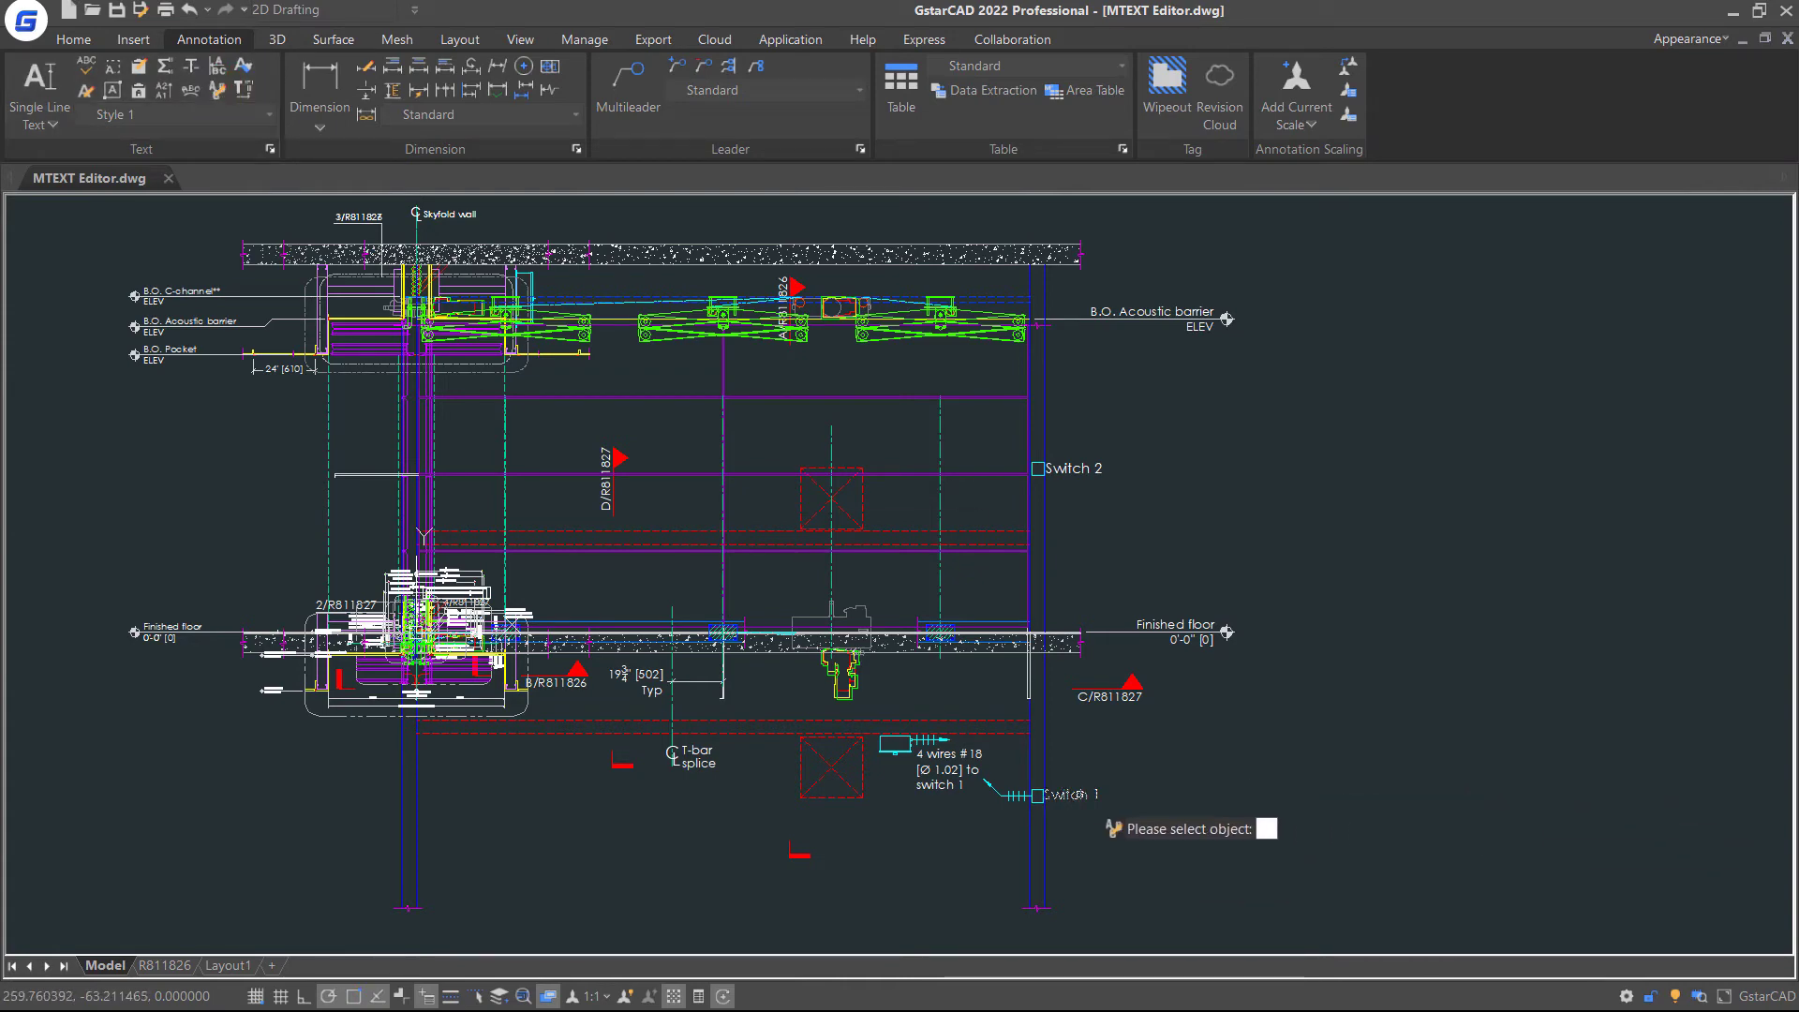
{"action": "left_click", "coordinate": [1077, 794]}
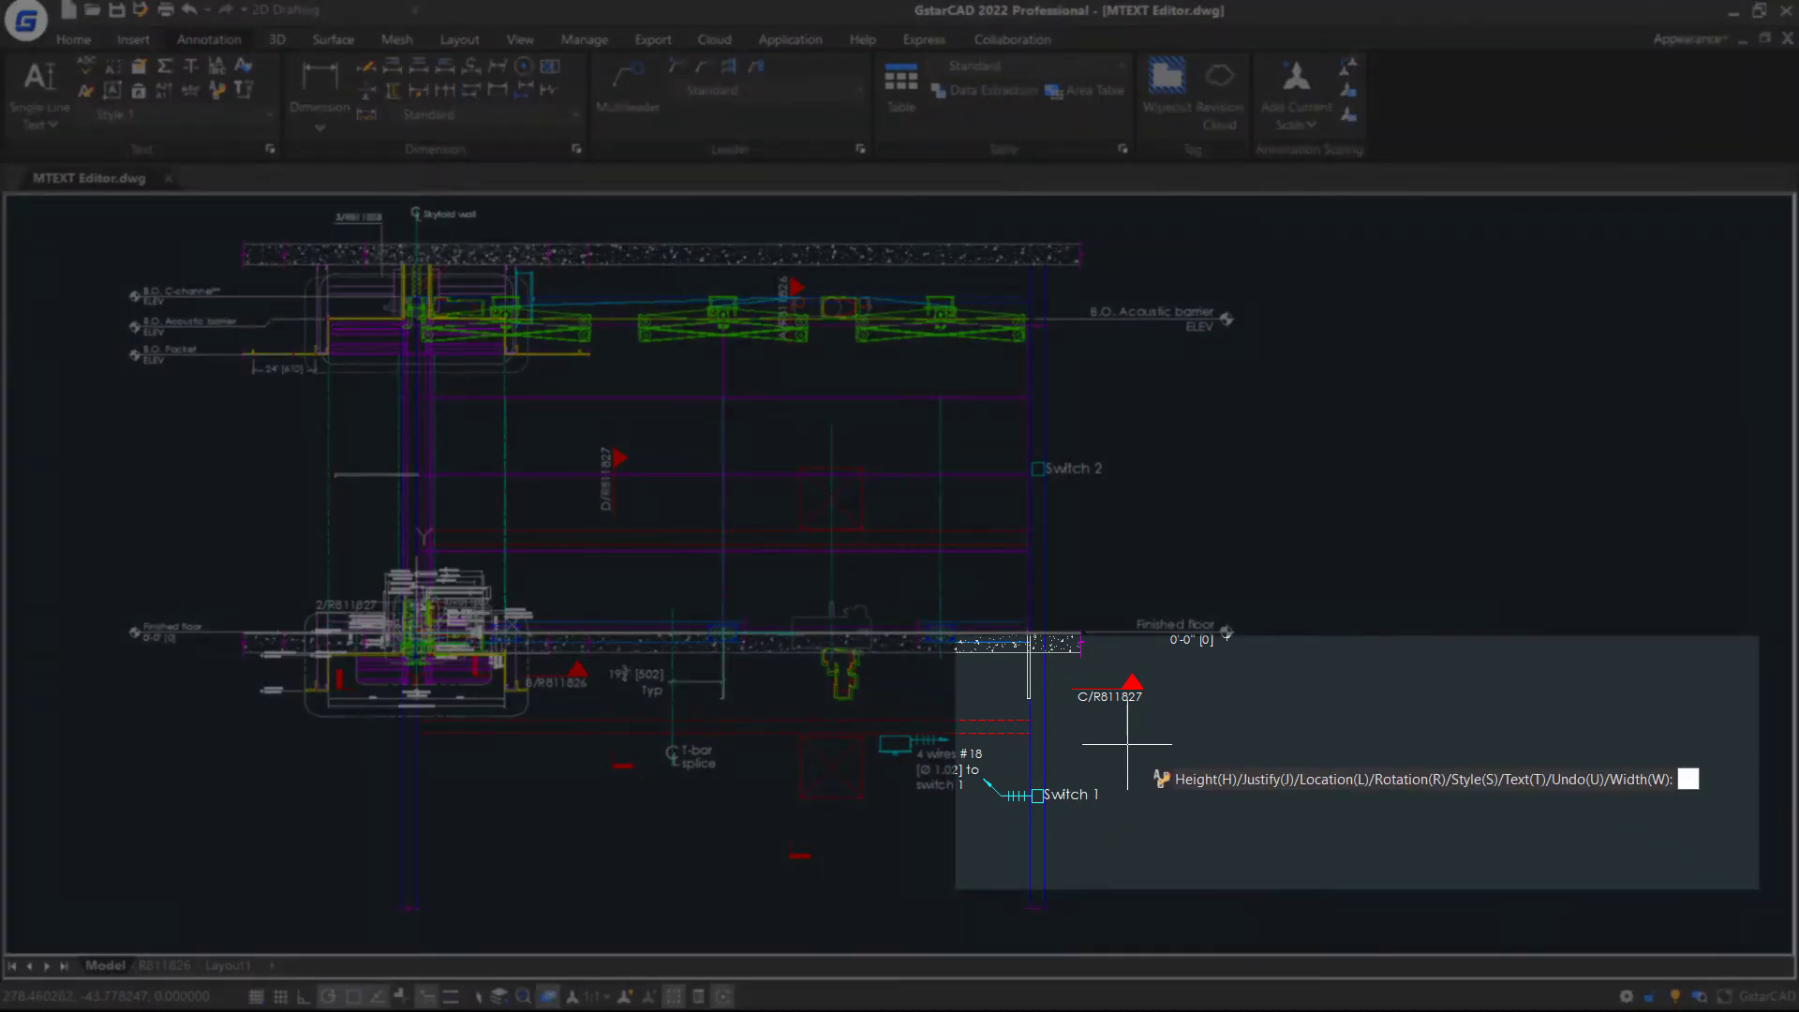
{"action": "type", "text": "h"}
{"action": "key", "text": "Return"}
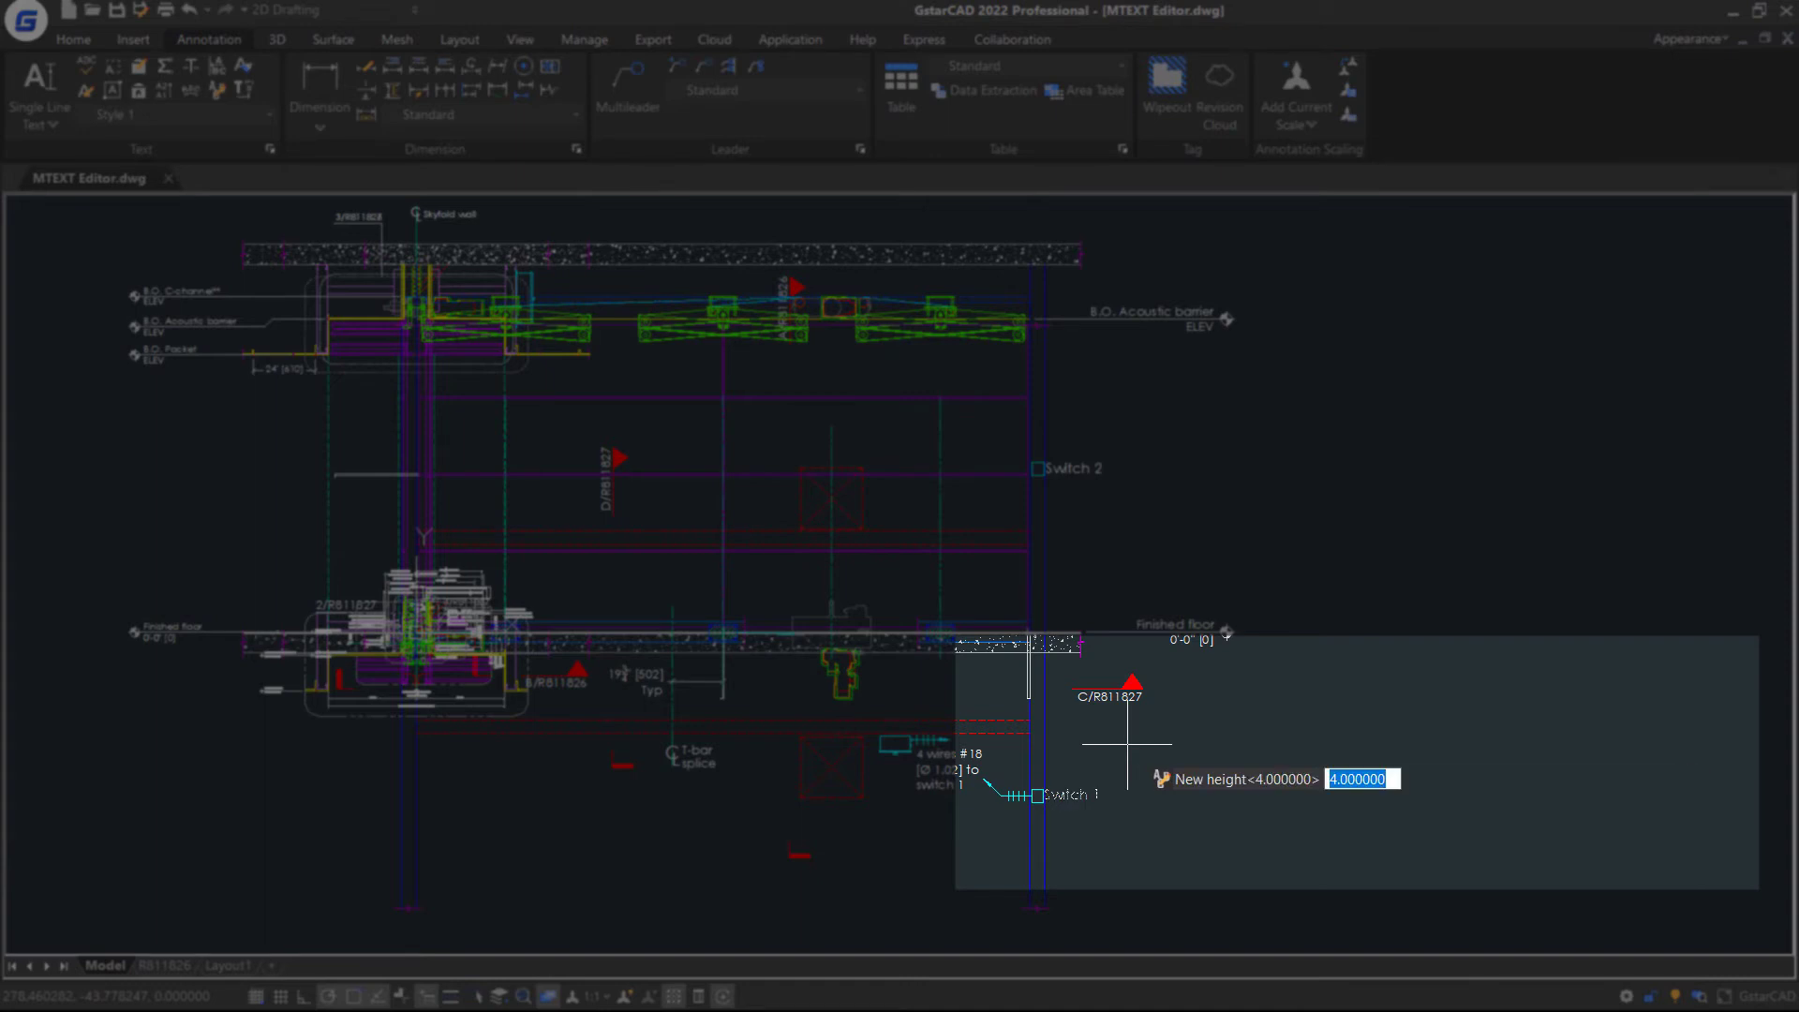
{"action": "type", "text": "1"}
{"action": "key", "text": "Return"}
{"action": "key", "text": "Return"}
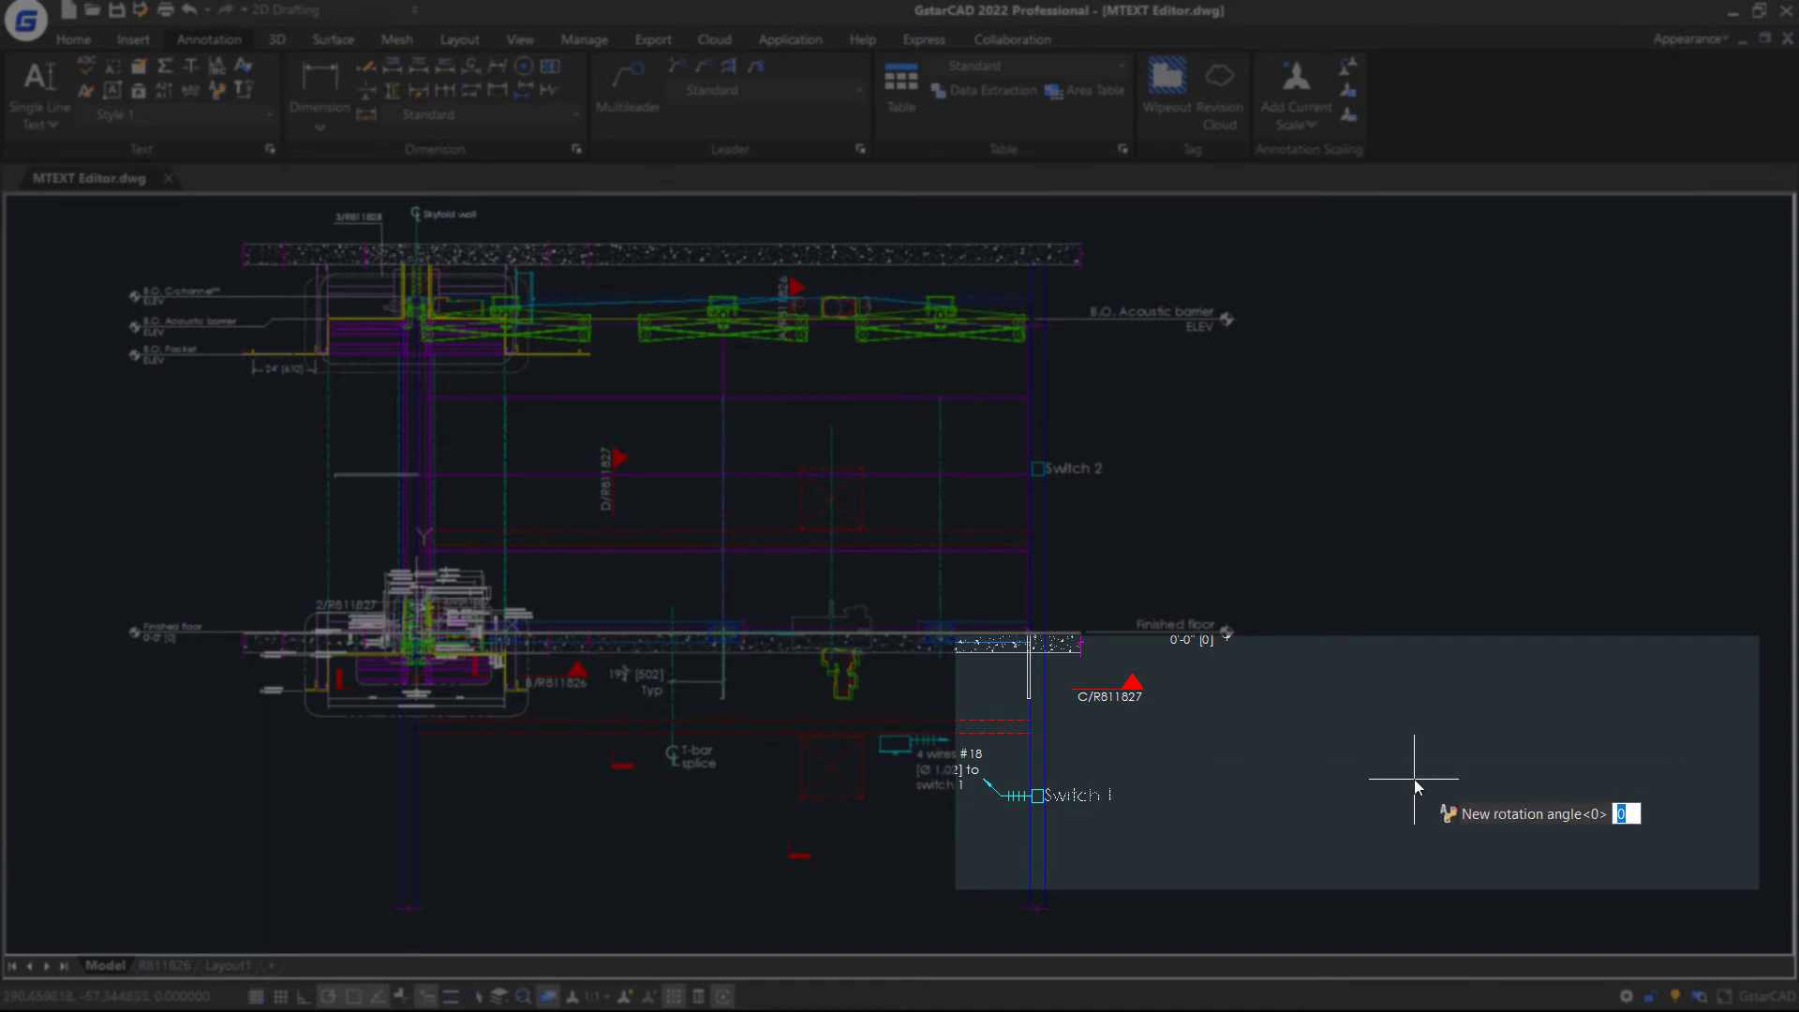
{"action": "type", "text": "15"}
{"action": "key", "text": "Return"}
{"action": "key", "text": "Return"}
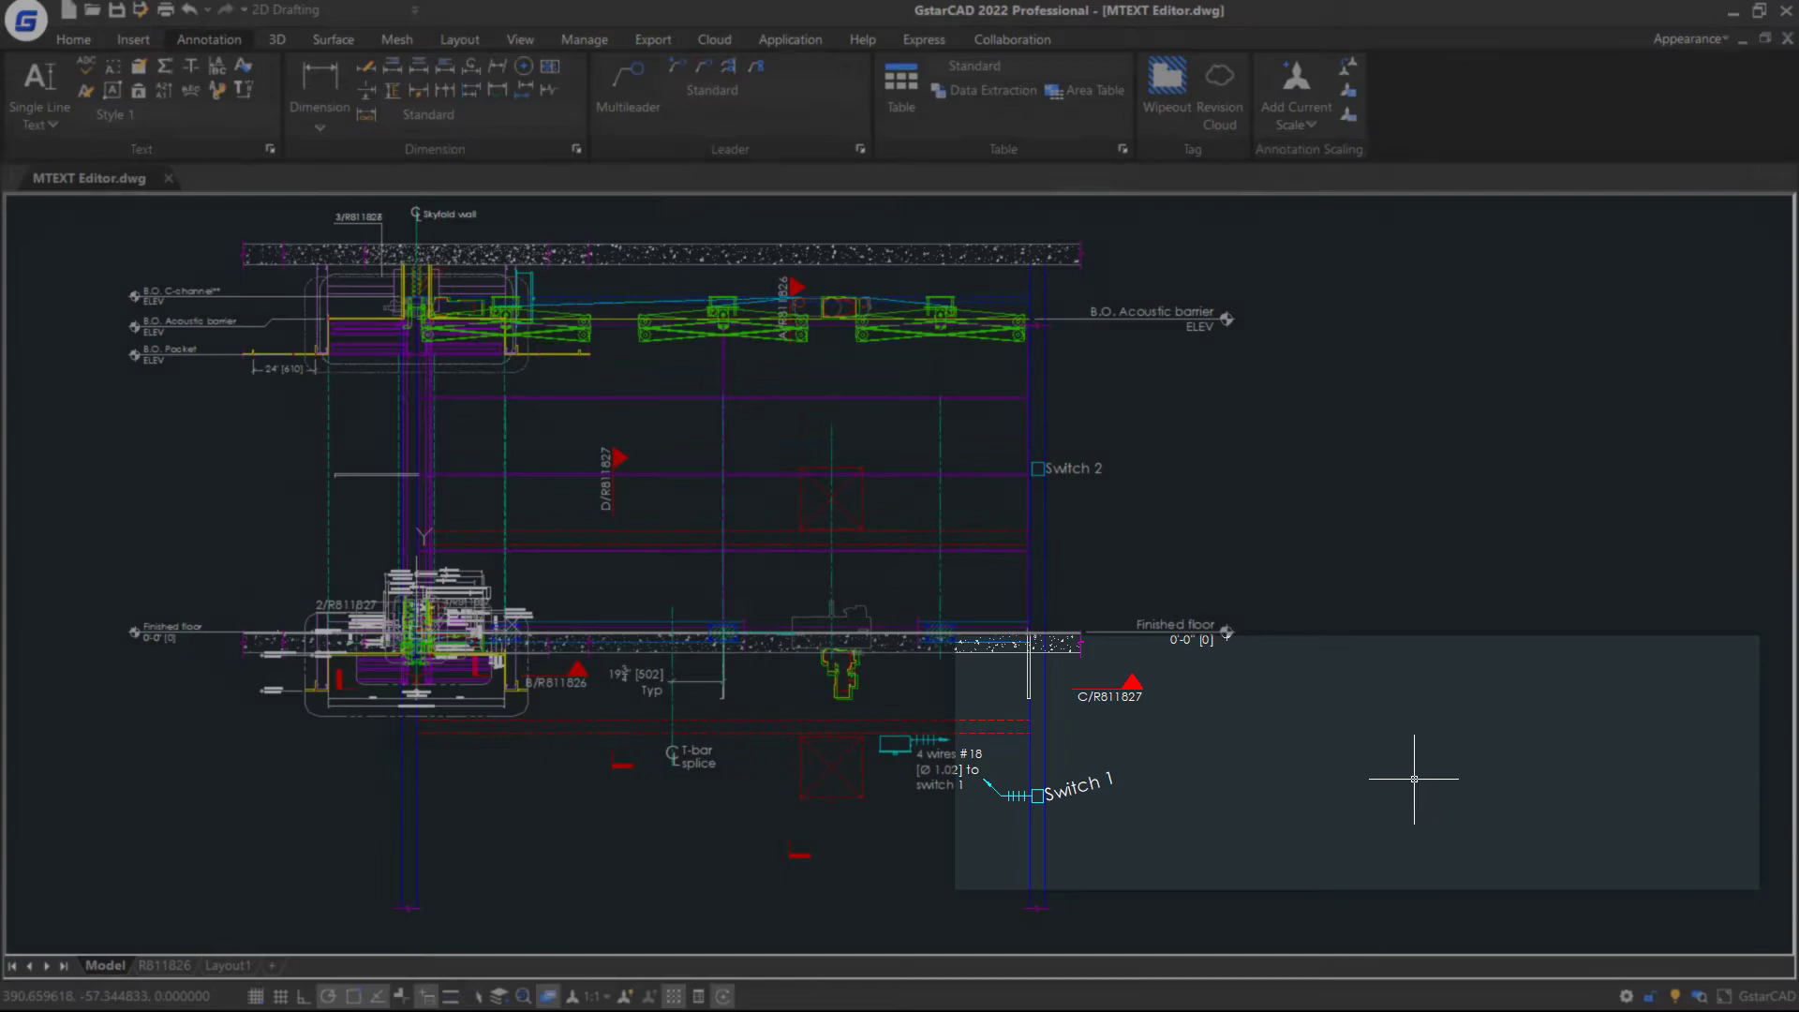
- Set the Switch 1 label's colour to Yellow from the Home tab Color list
{"action": "left_click", "coordinate": [1095, 787]}
{"action": "left_click", "coordinate": [73, 40]}
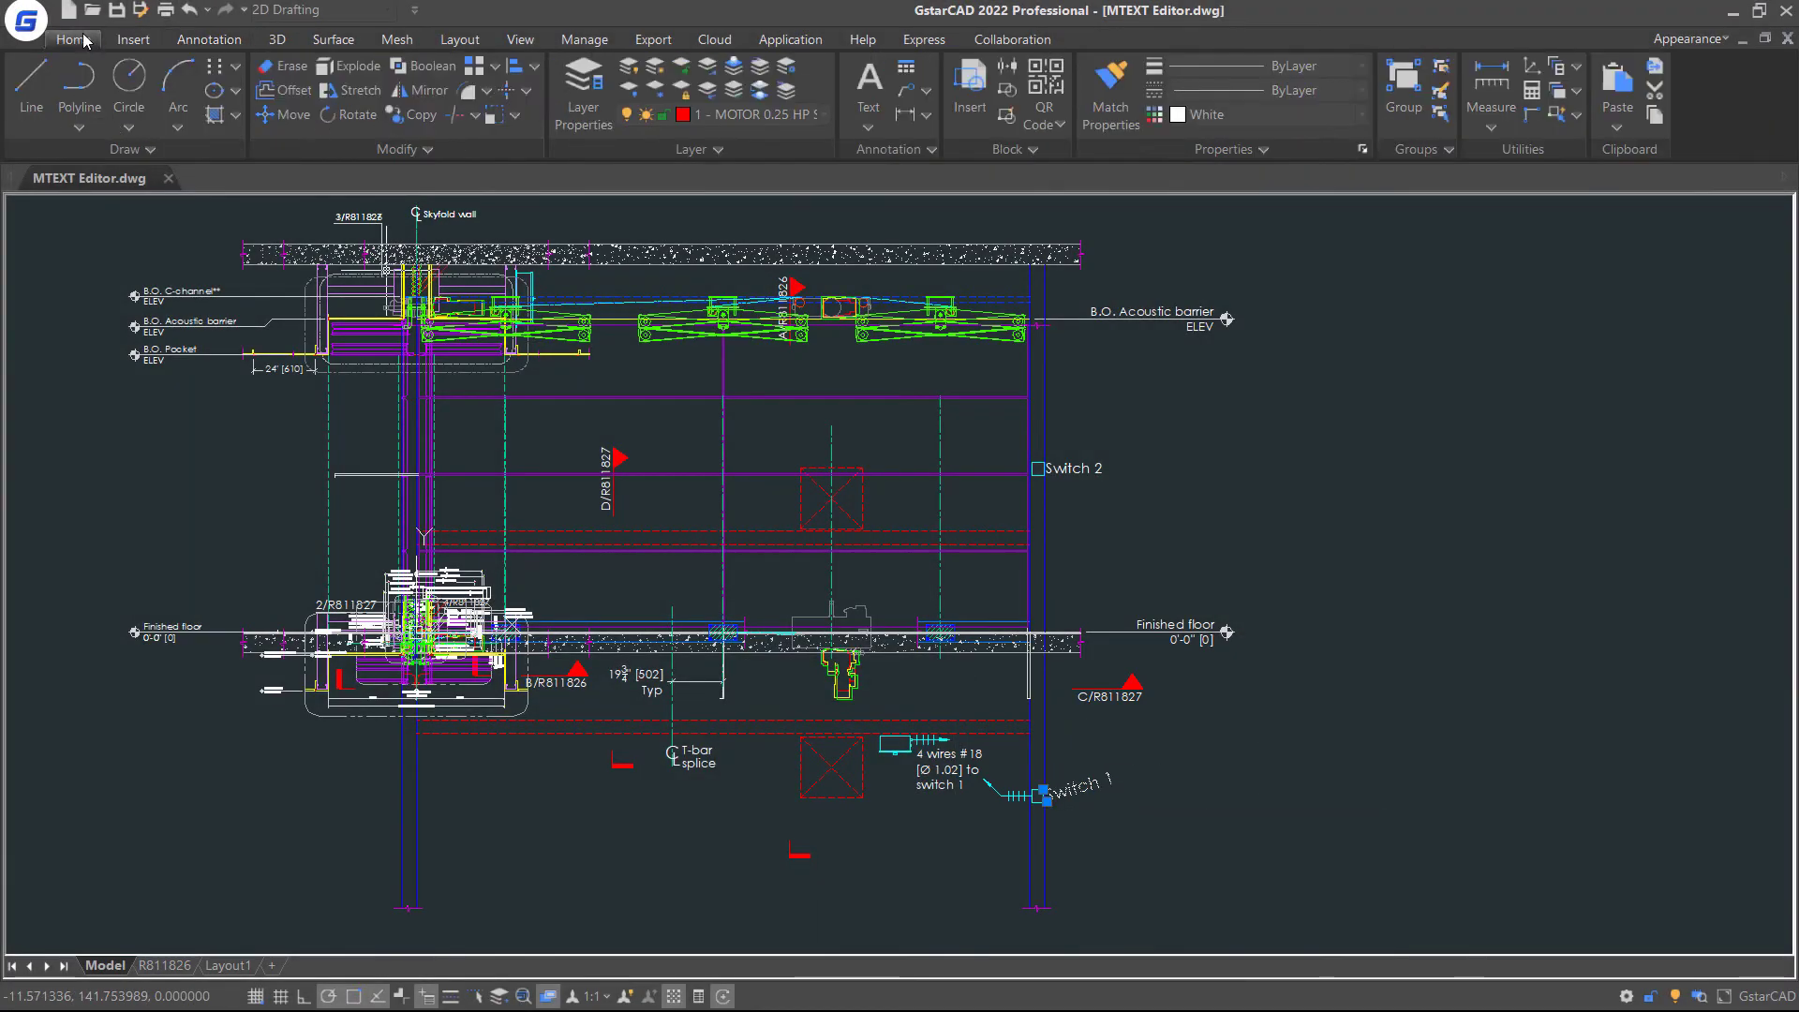
{"action": "left_click", "coordinate": [1265, 114]}
{"action": "left_click", "coordinate": [1265, 209]}
{"action": "key", "text": "Escape"}
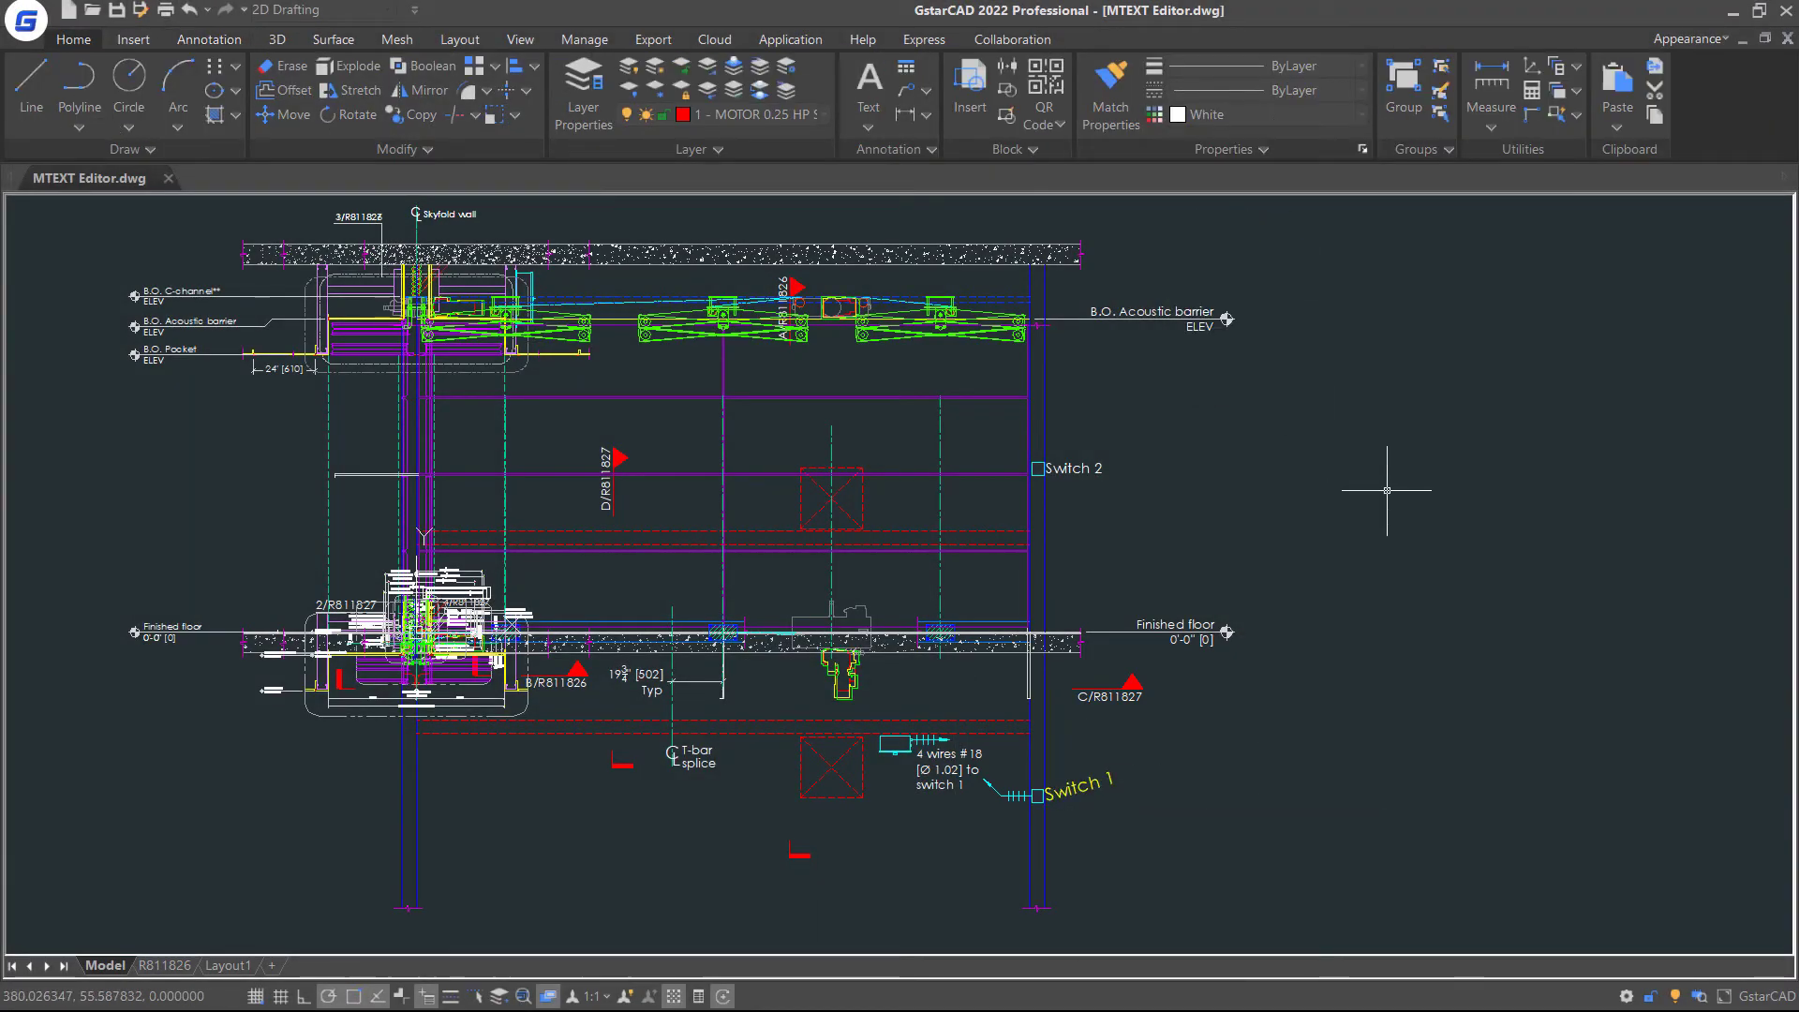
{"action": "left_click", "coordinate": [211, 39]}
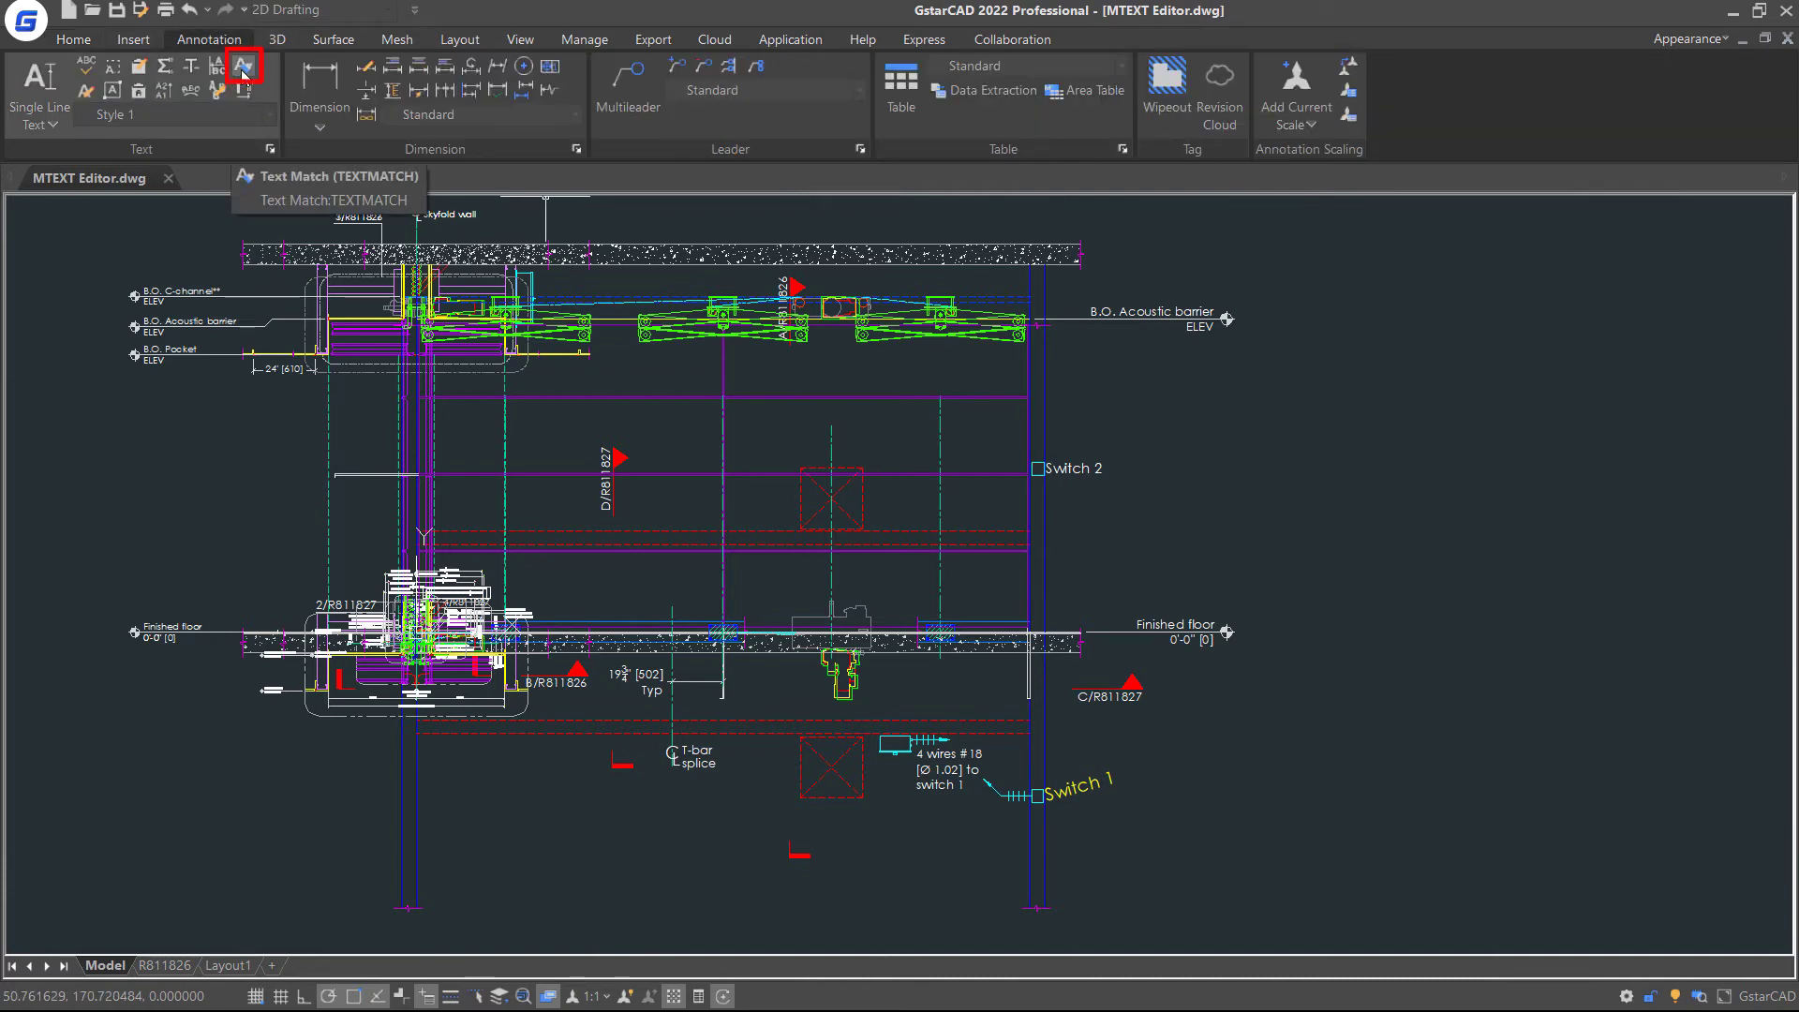
- Start Text Match with Color, Height, Angle and Style enabled in its settings
{"action": "left_click", "coordinate": [242, 68]}
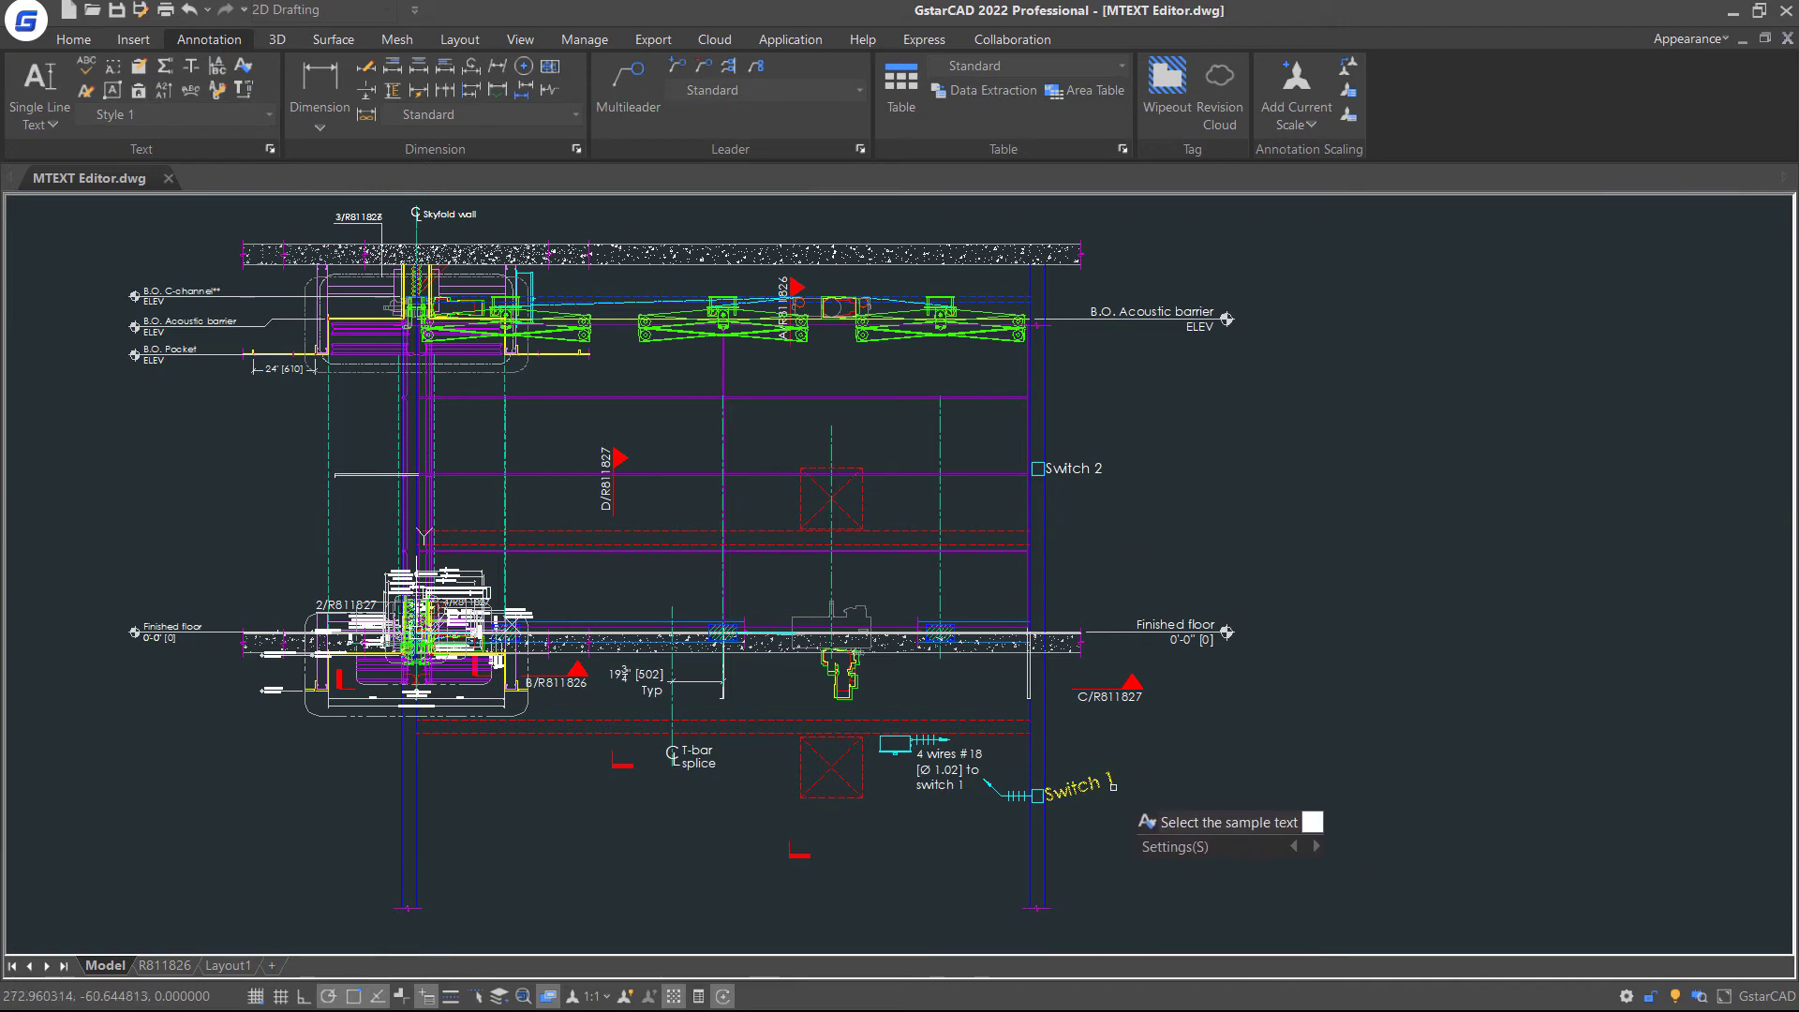
{"action": "type", "text": "s"}
{"action": "left_click", "coordinate": [1183, 851]}
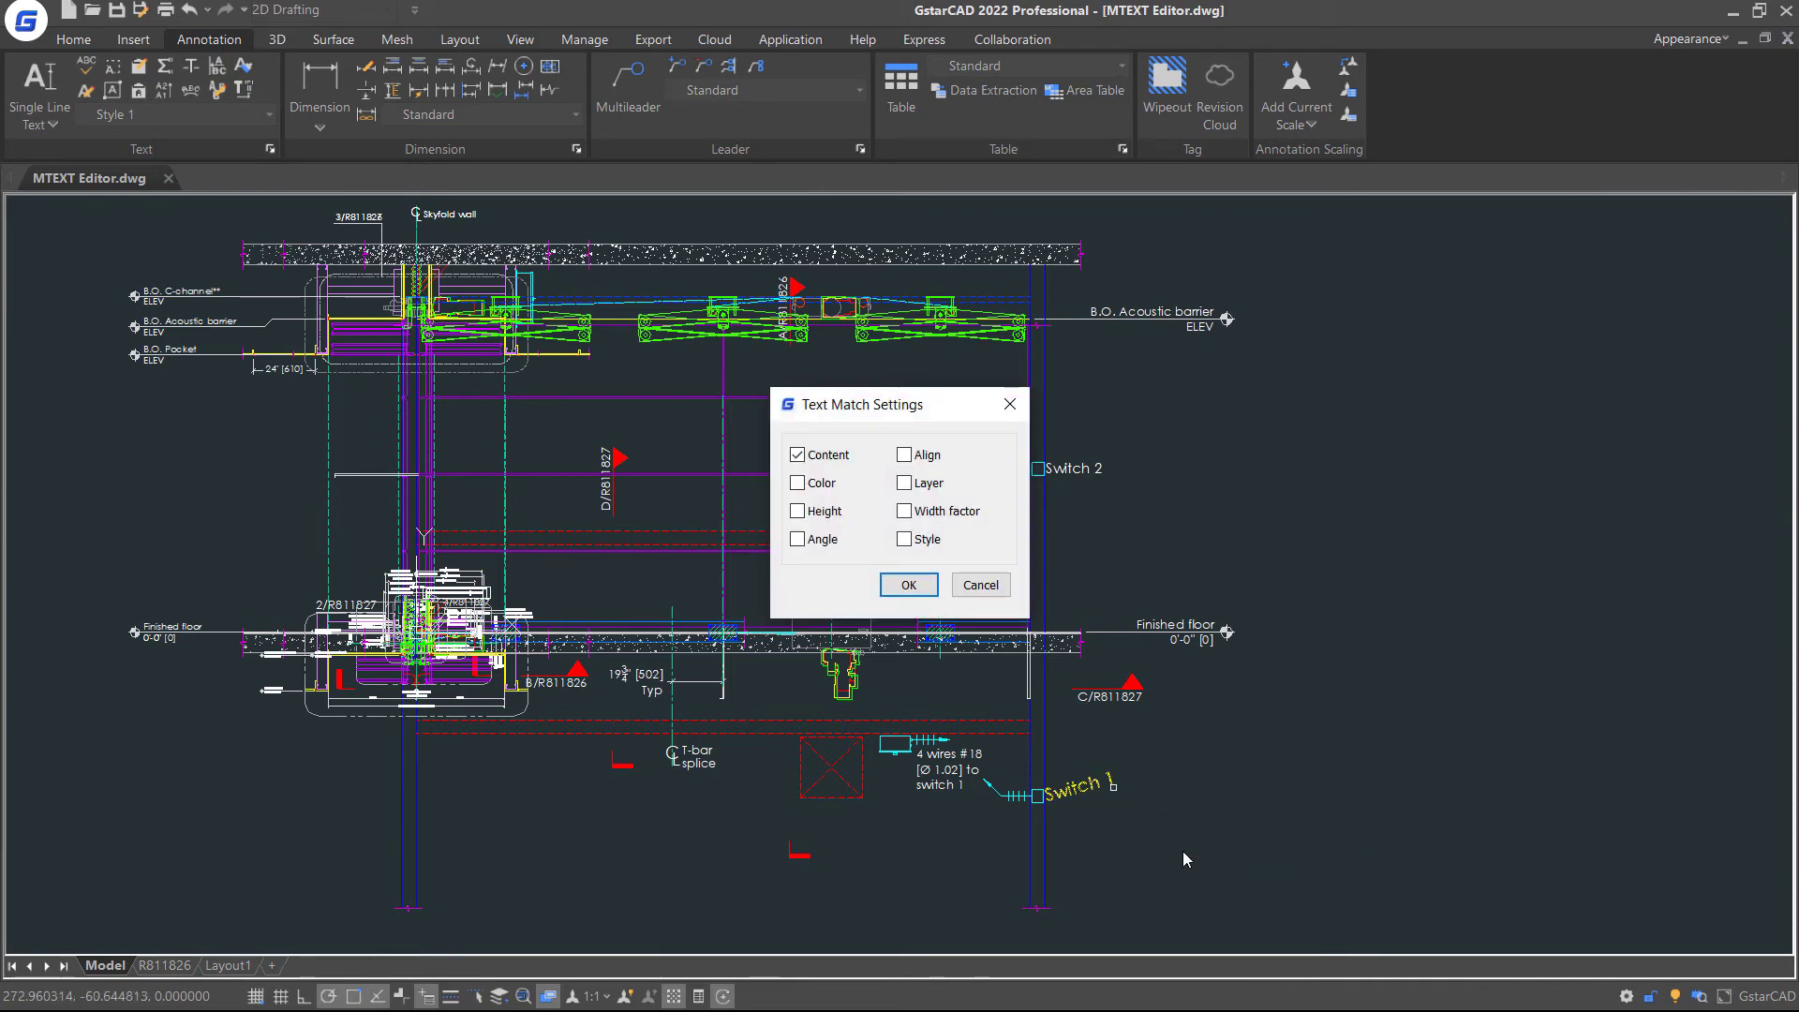
{"action": "left_click", "coordinate": [797, 483]}
{"action": "left_click", "coordinate": [798, 510]}
{"action": "left_click", "coordinate": [797, 539]}
{"action": "left_click", "coordinate": [904, 538]}
{"action": "left_click", "coordinate": [932, 586]}
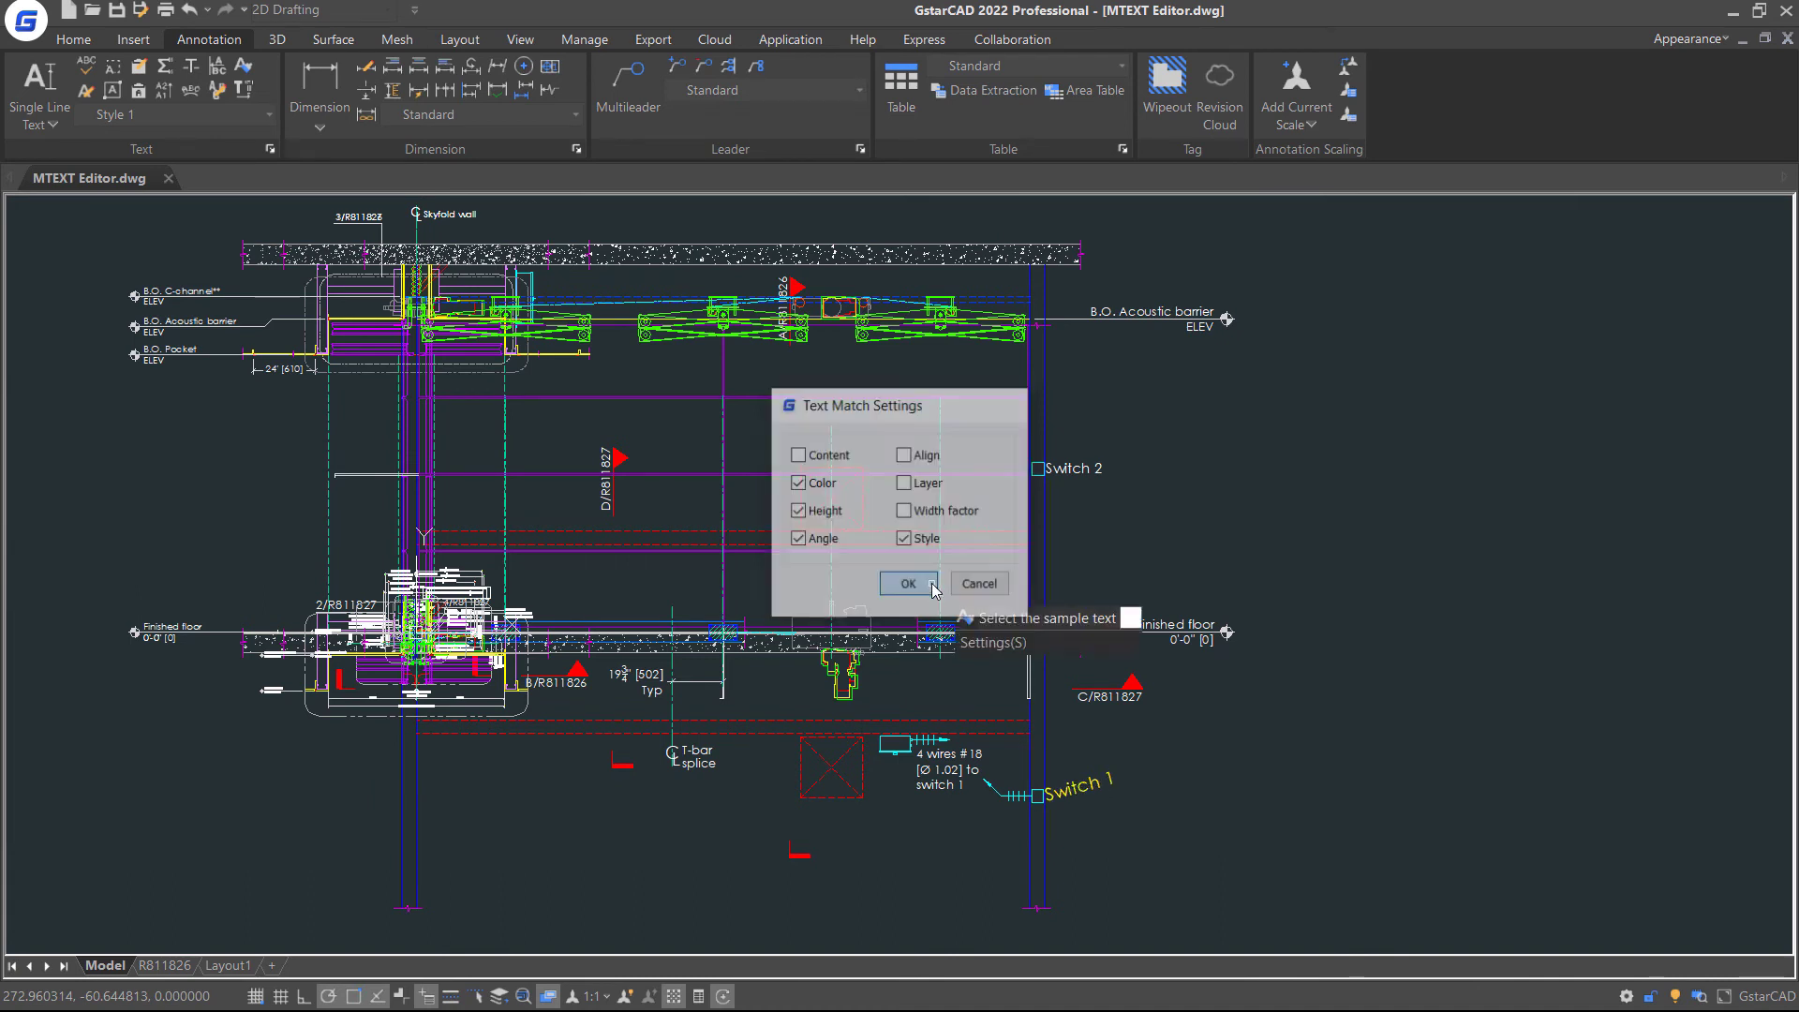
- Apply the Switch 1 sample's formatting to the Switch 2 label
{"action": "left_click", "coordinate": [1078, 789]}
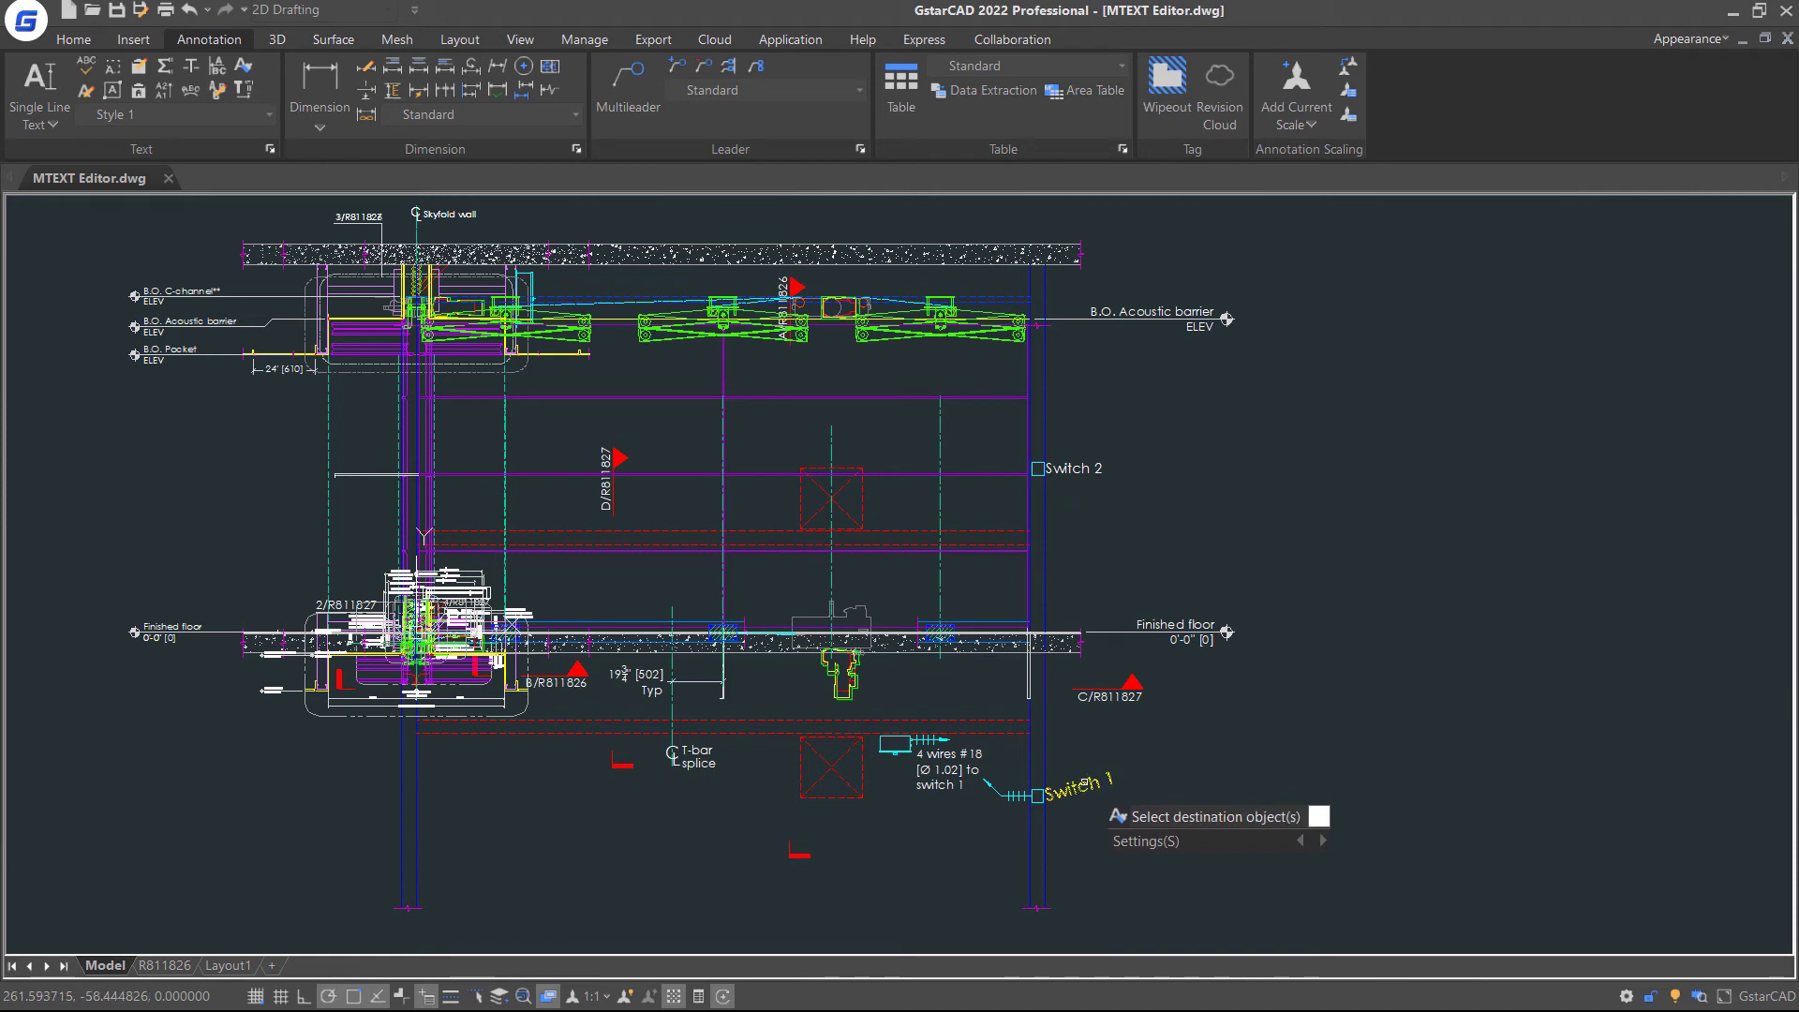
{"action": "left_click", "coordinate": [1071, 466]}
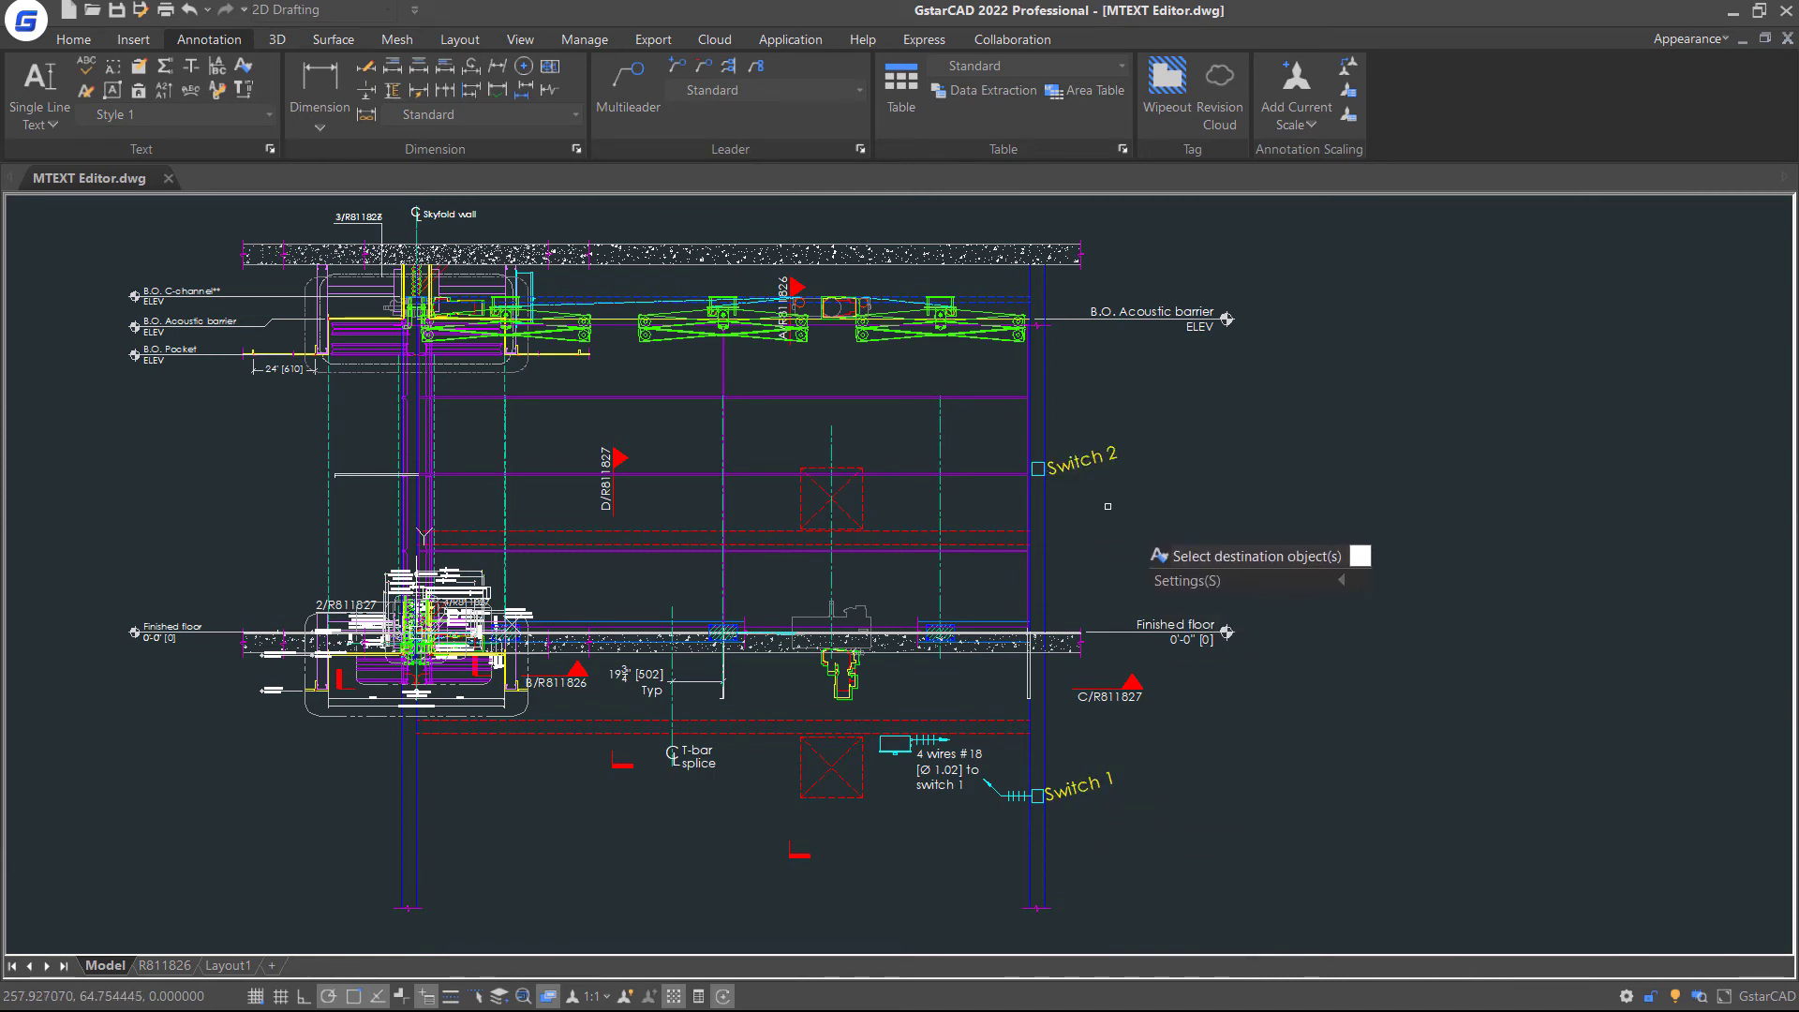
{"action": "key", "text": "Return"}
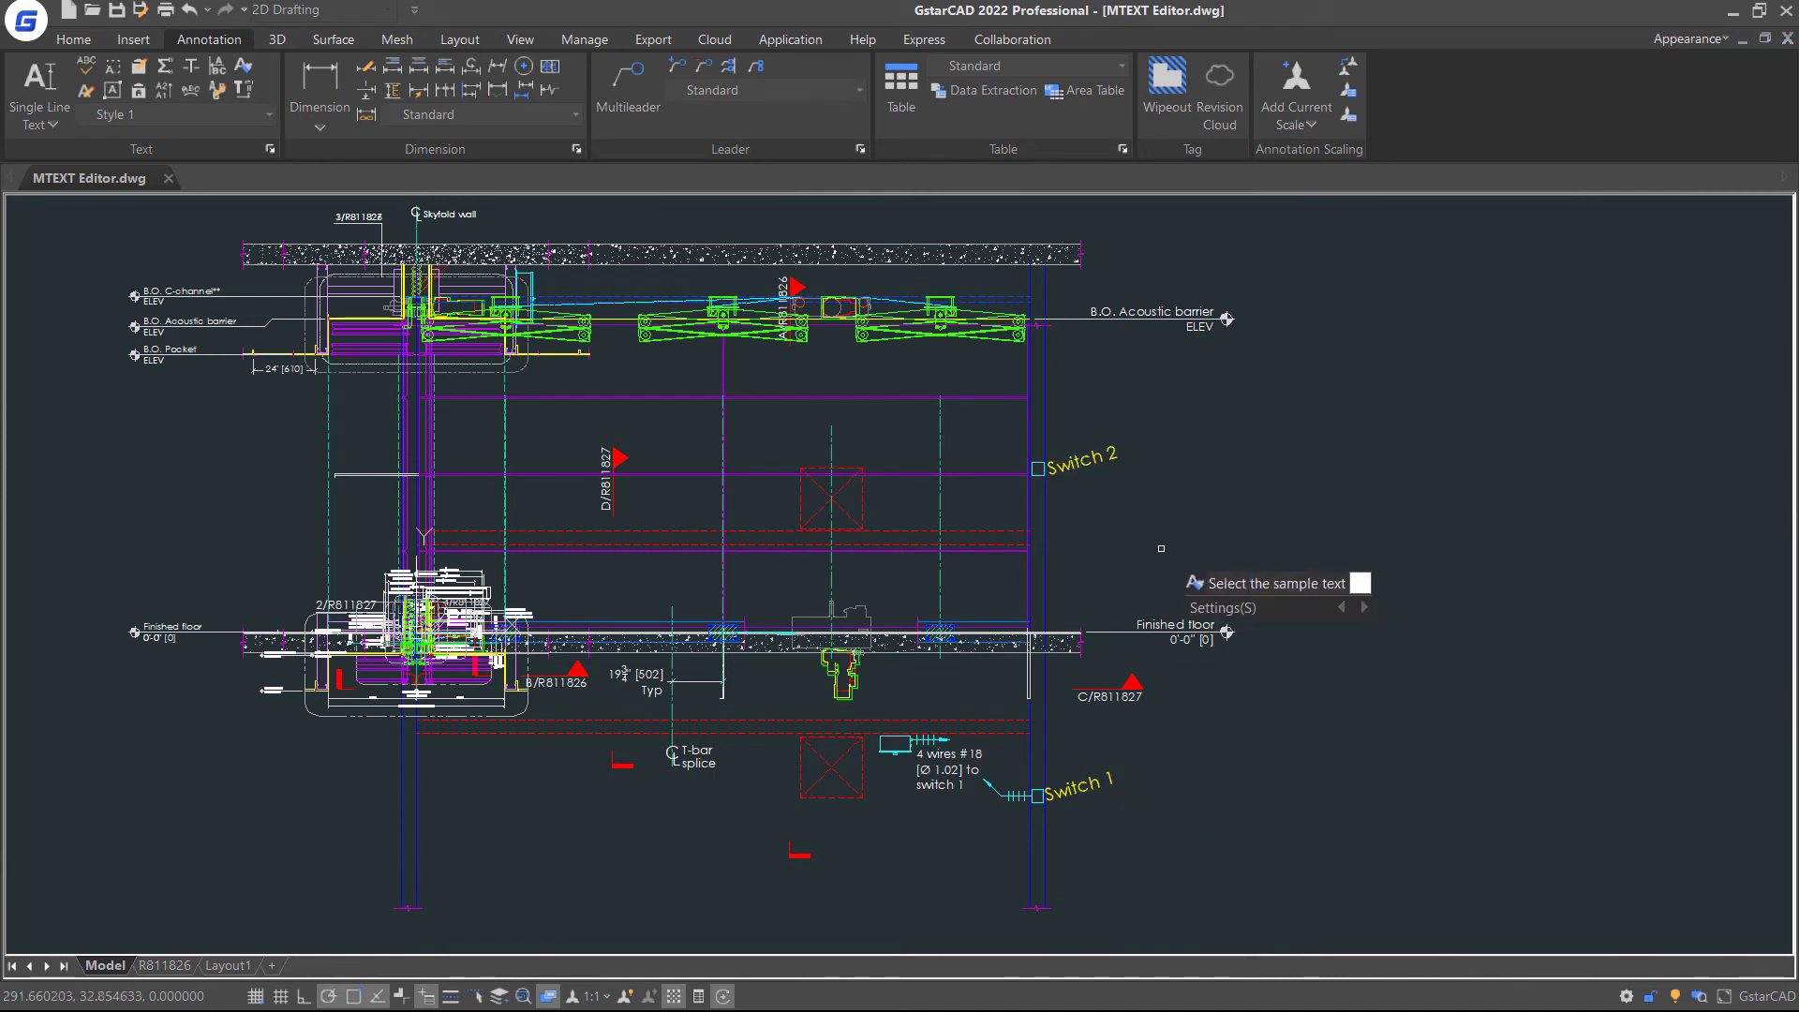
{"action": "key", "text": "Escape"}
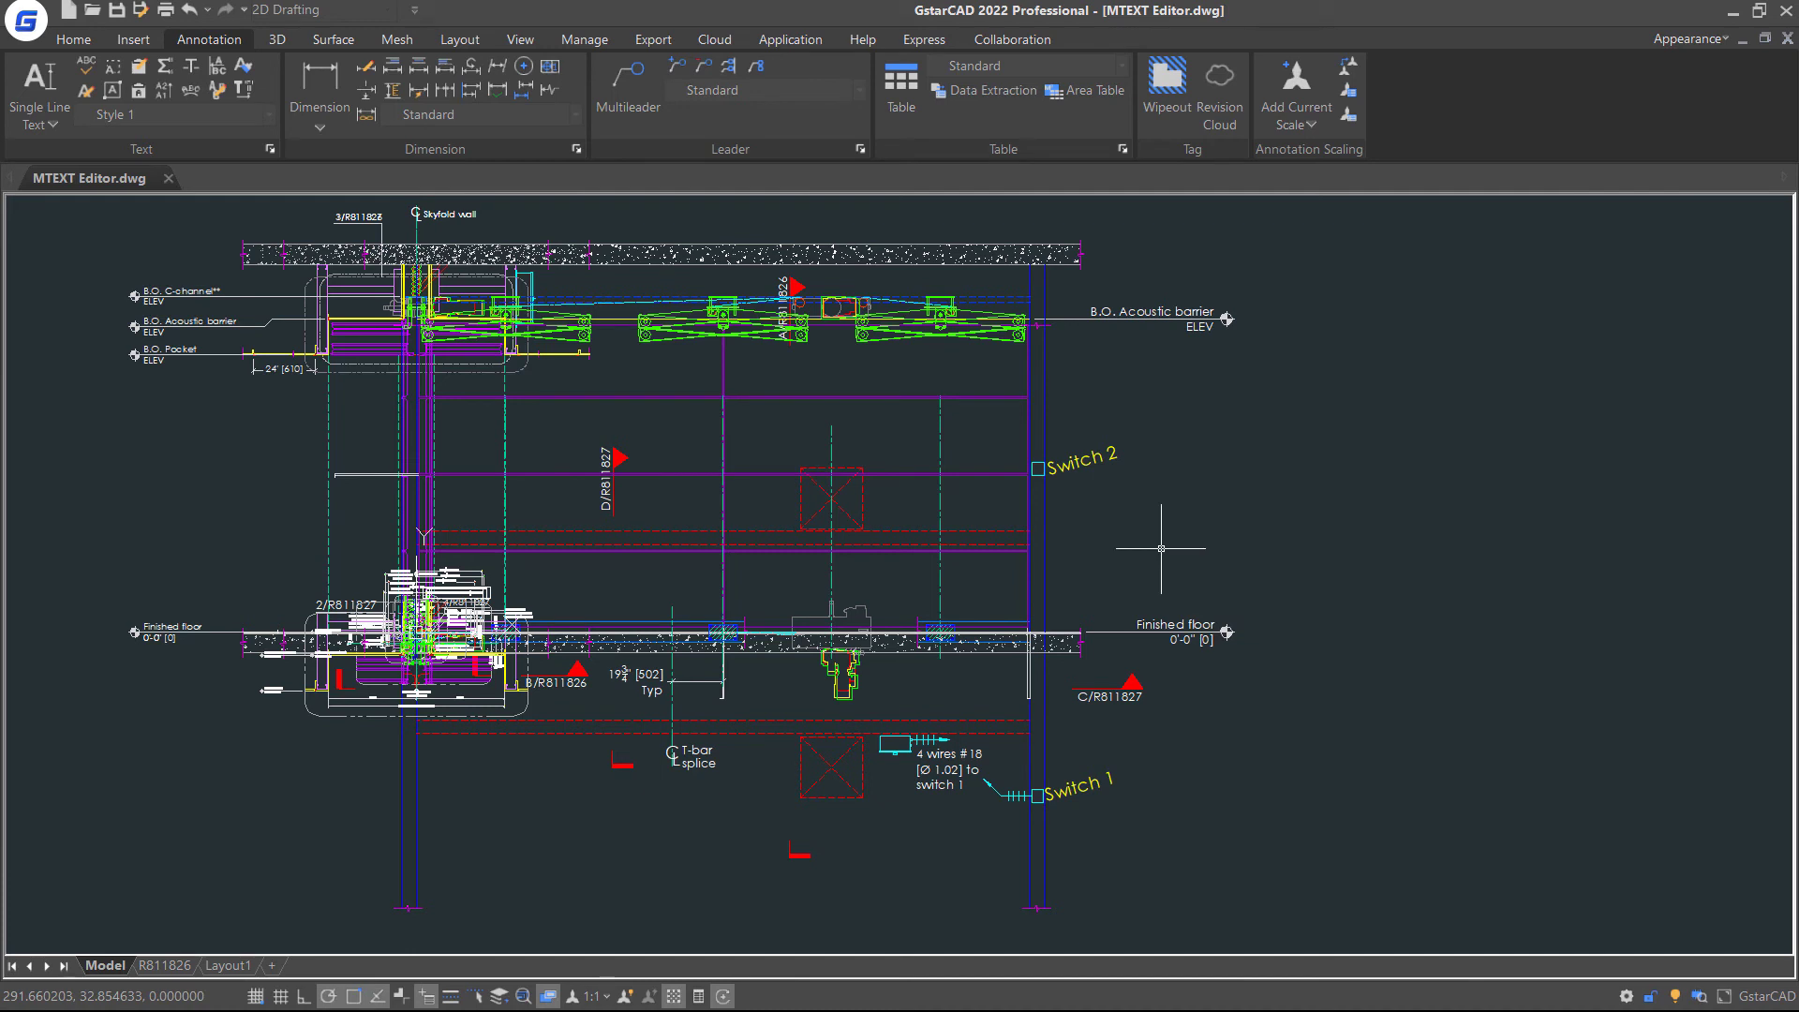
- Run Spell Check on the current space using the English dictionary
{"action": "left_click", "coordinate": [87, 68]}
{"action": "left_click", "coordinate": [938, 376]}
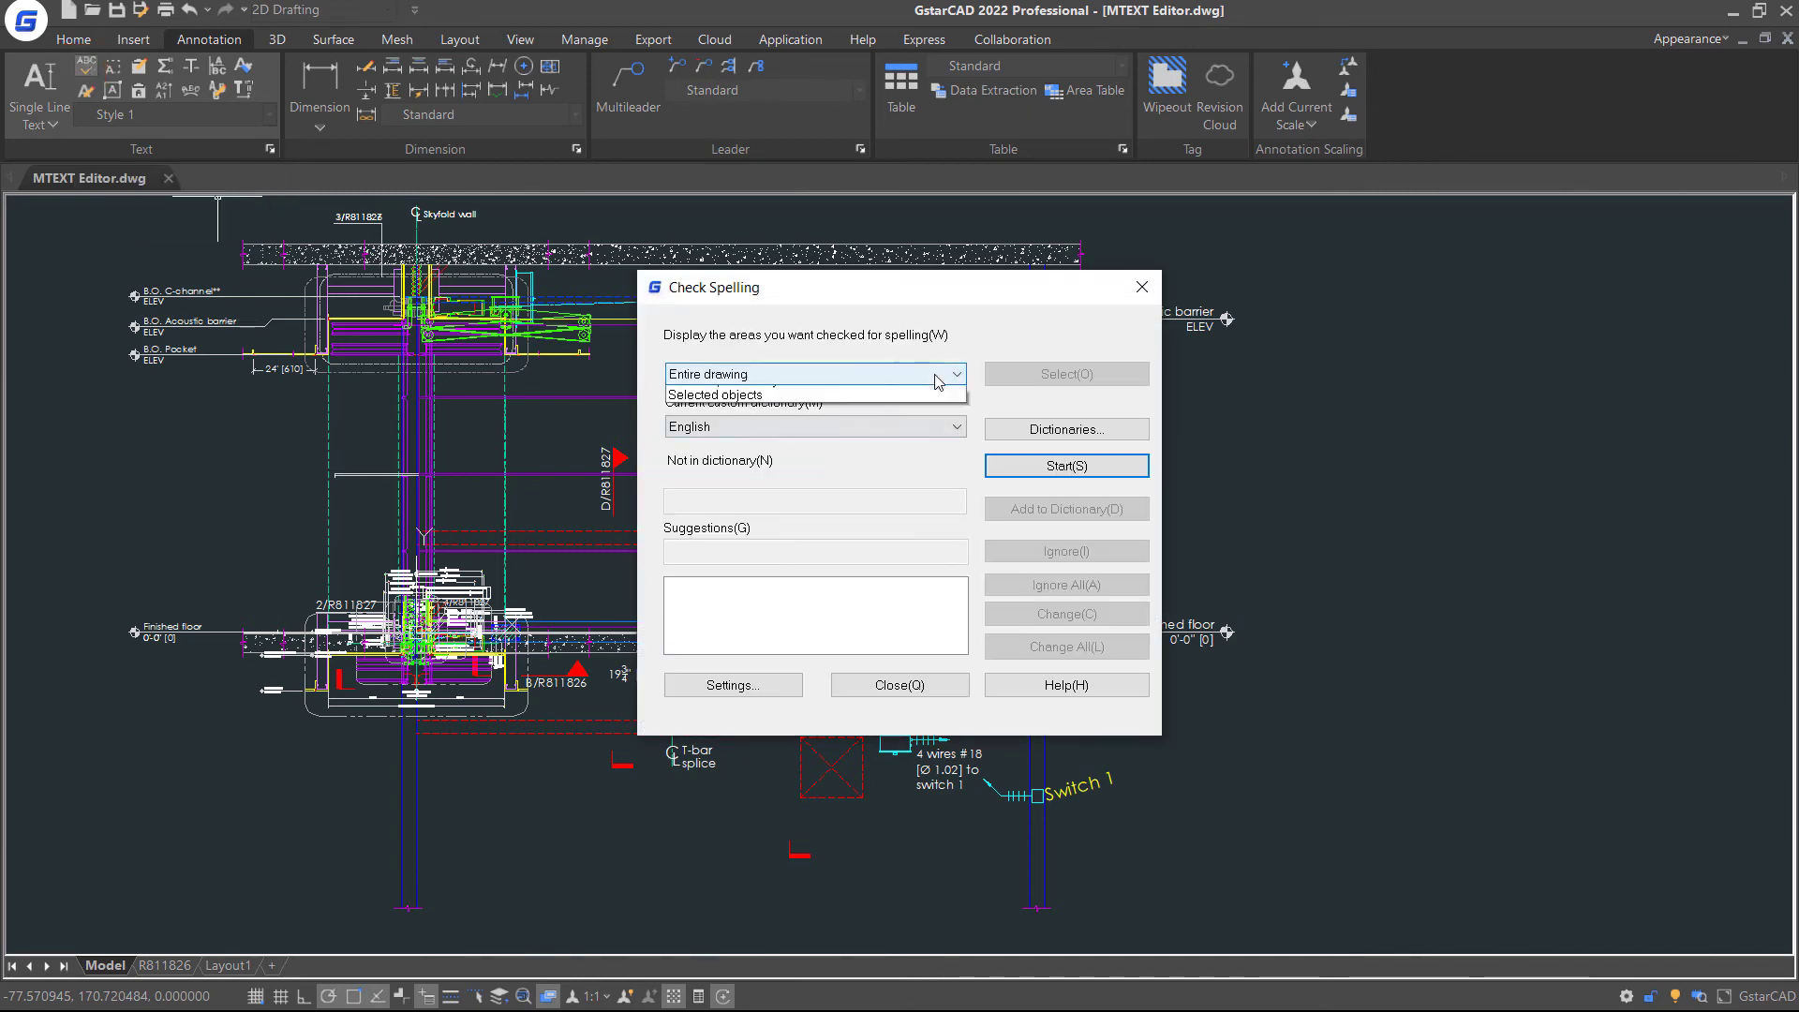
{"action": "left_click", "coordinate": [934, 407]}
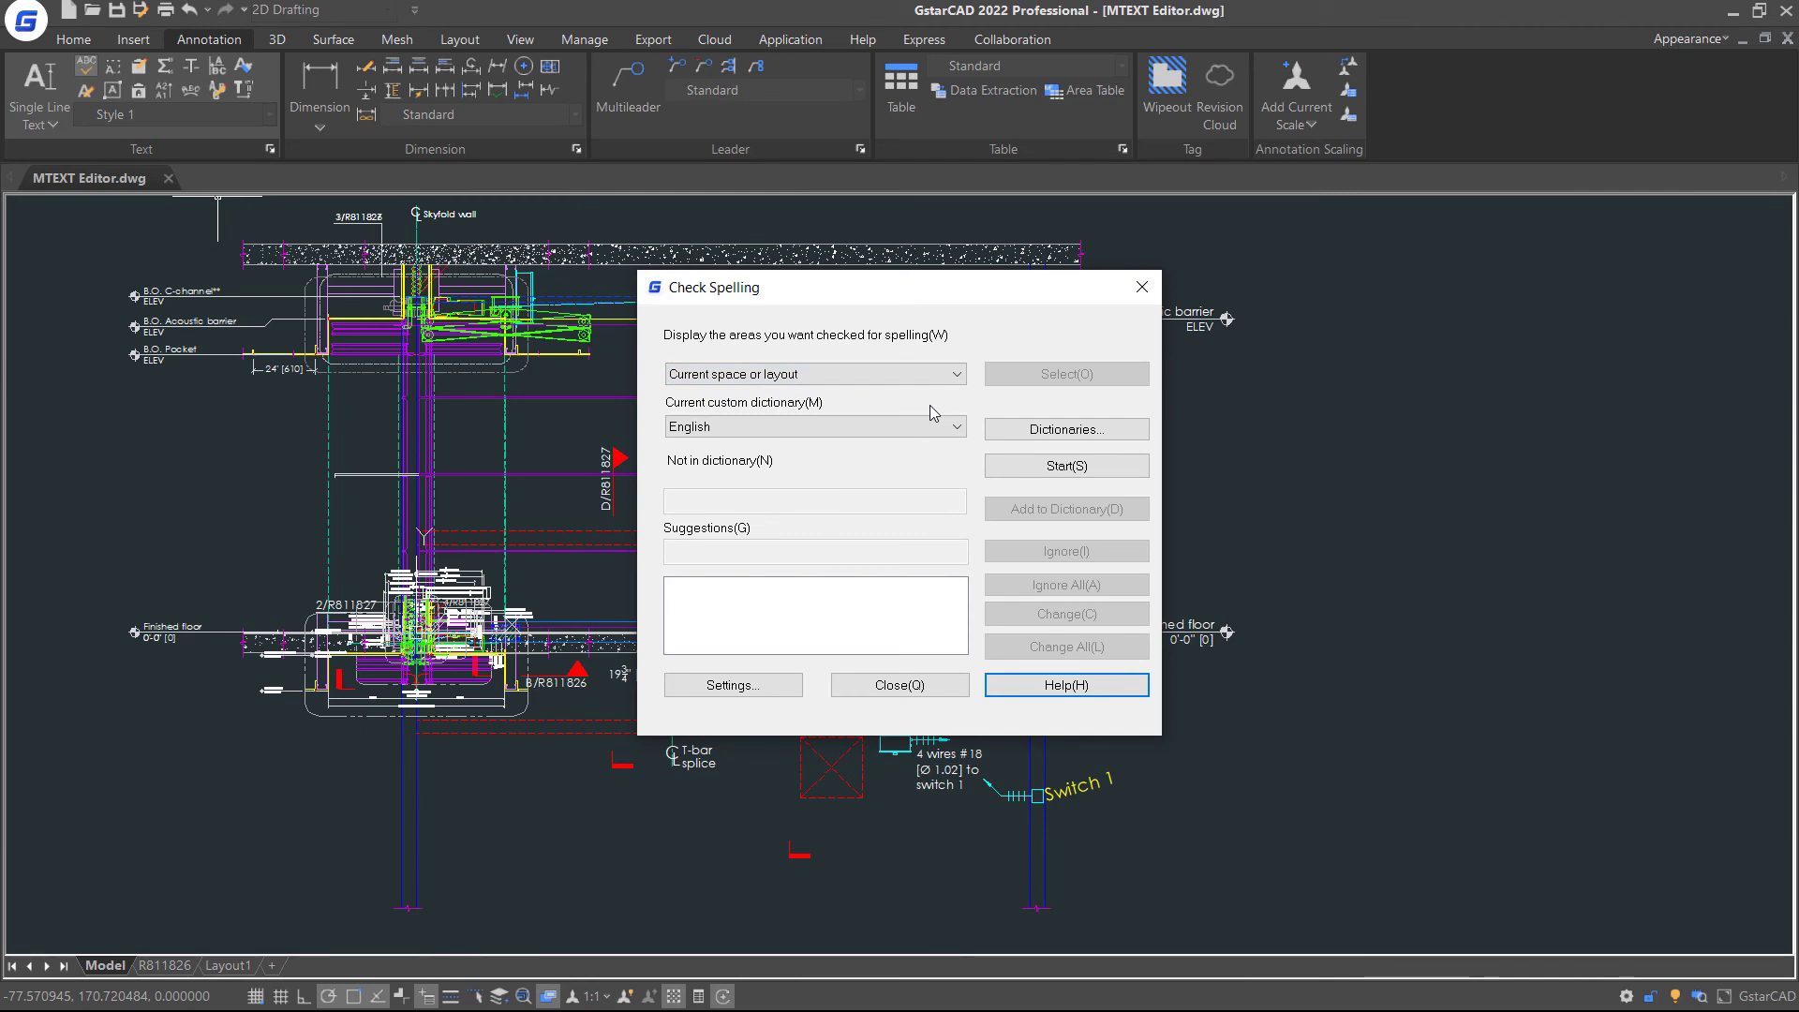
{"action": "left_click", "coordinate": [934, 424]}
{"action": "left_click", "coordinate": [913, 469]}
{"action": "left_click", "coordinate": [1063, 466]}
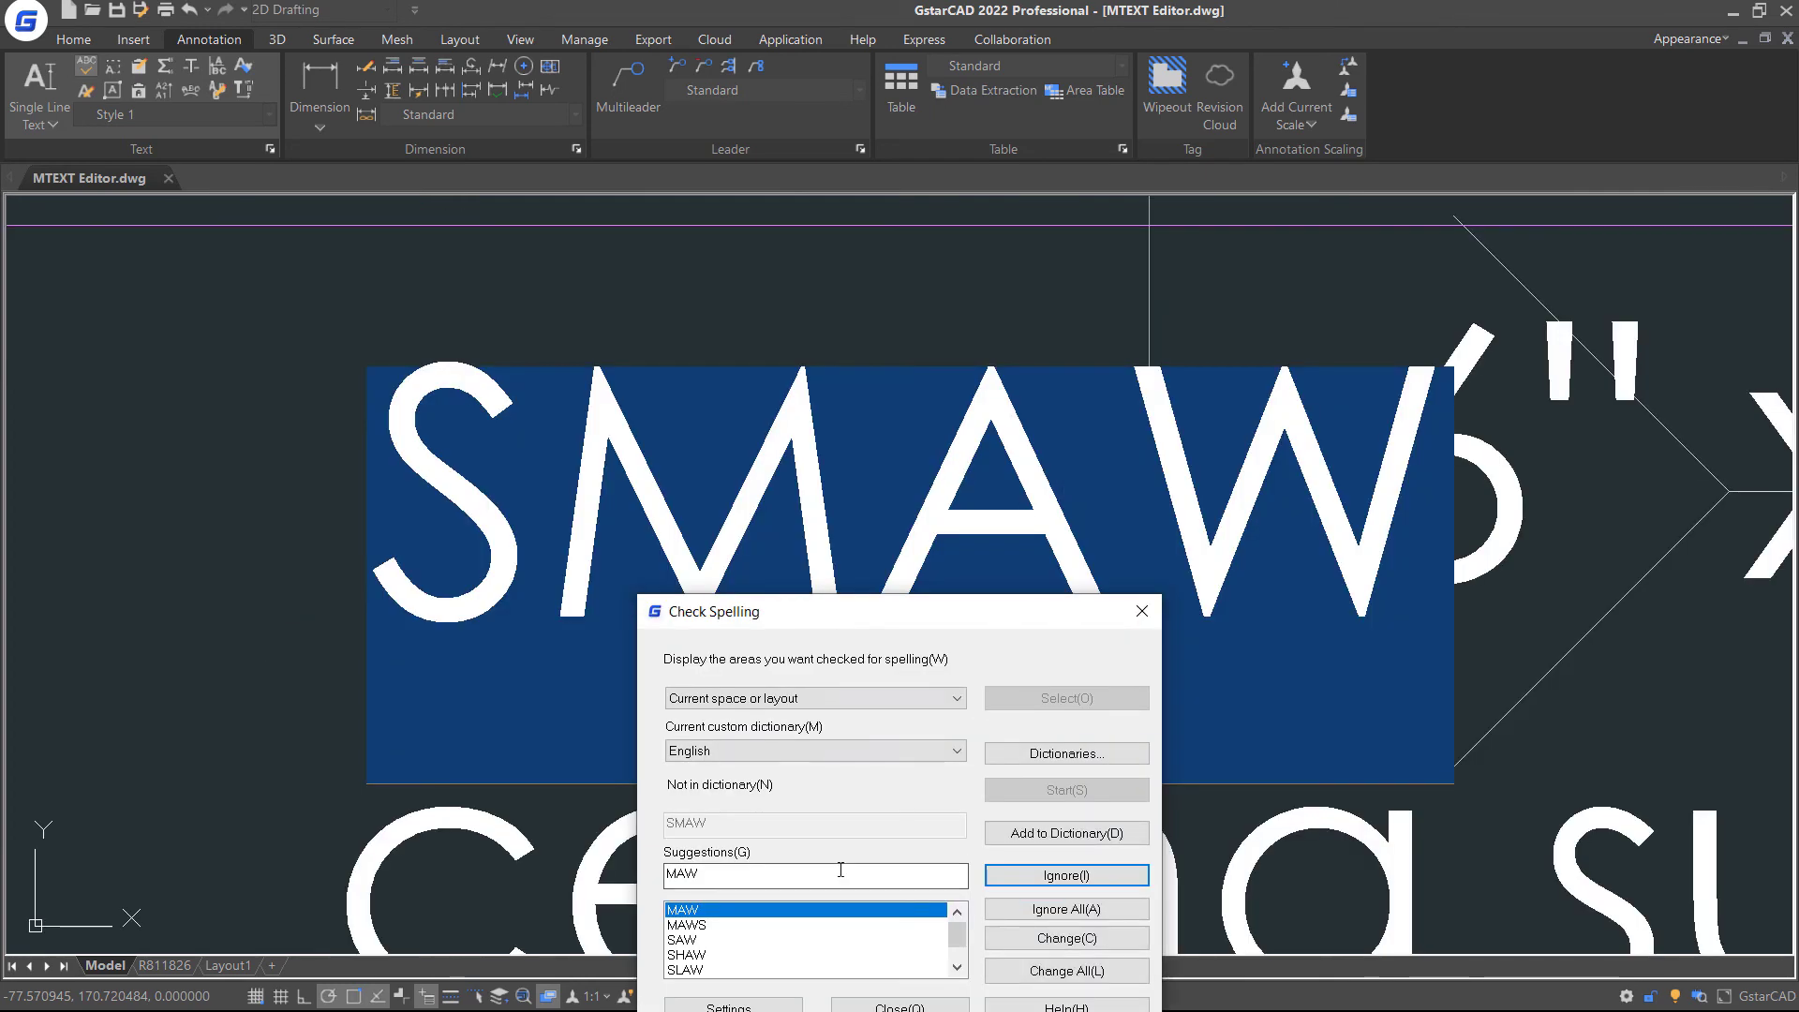
- Ignore SMAW and Typ, and change every Equl to Equal
{"action": "left_click", "coordinate": [1015, 875]}
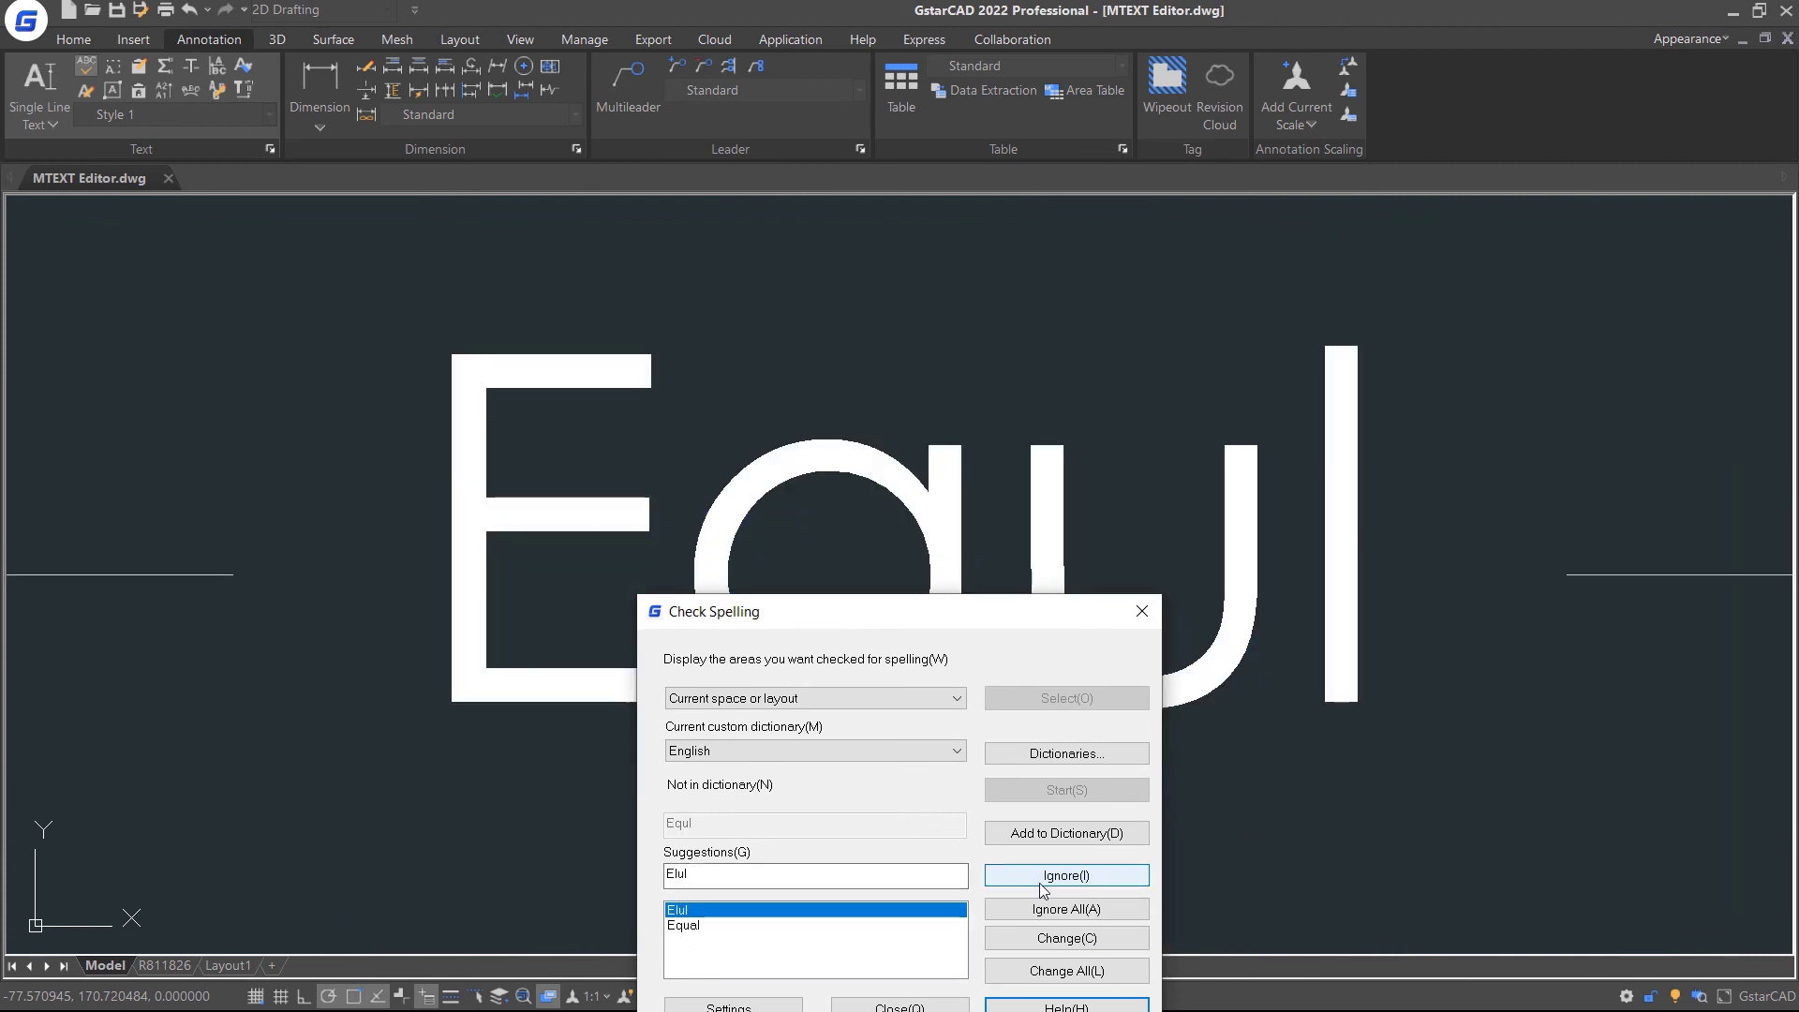
{"action": "left_click", "coordinate": [698, 925]}
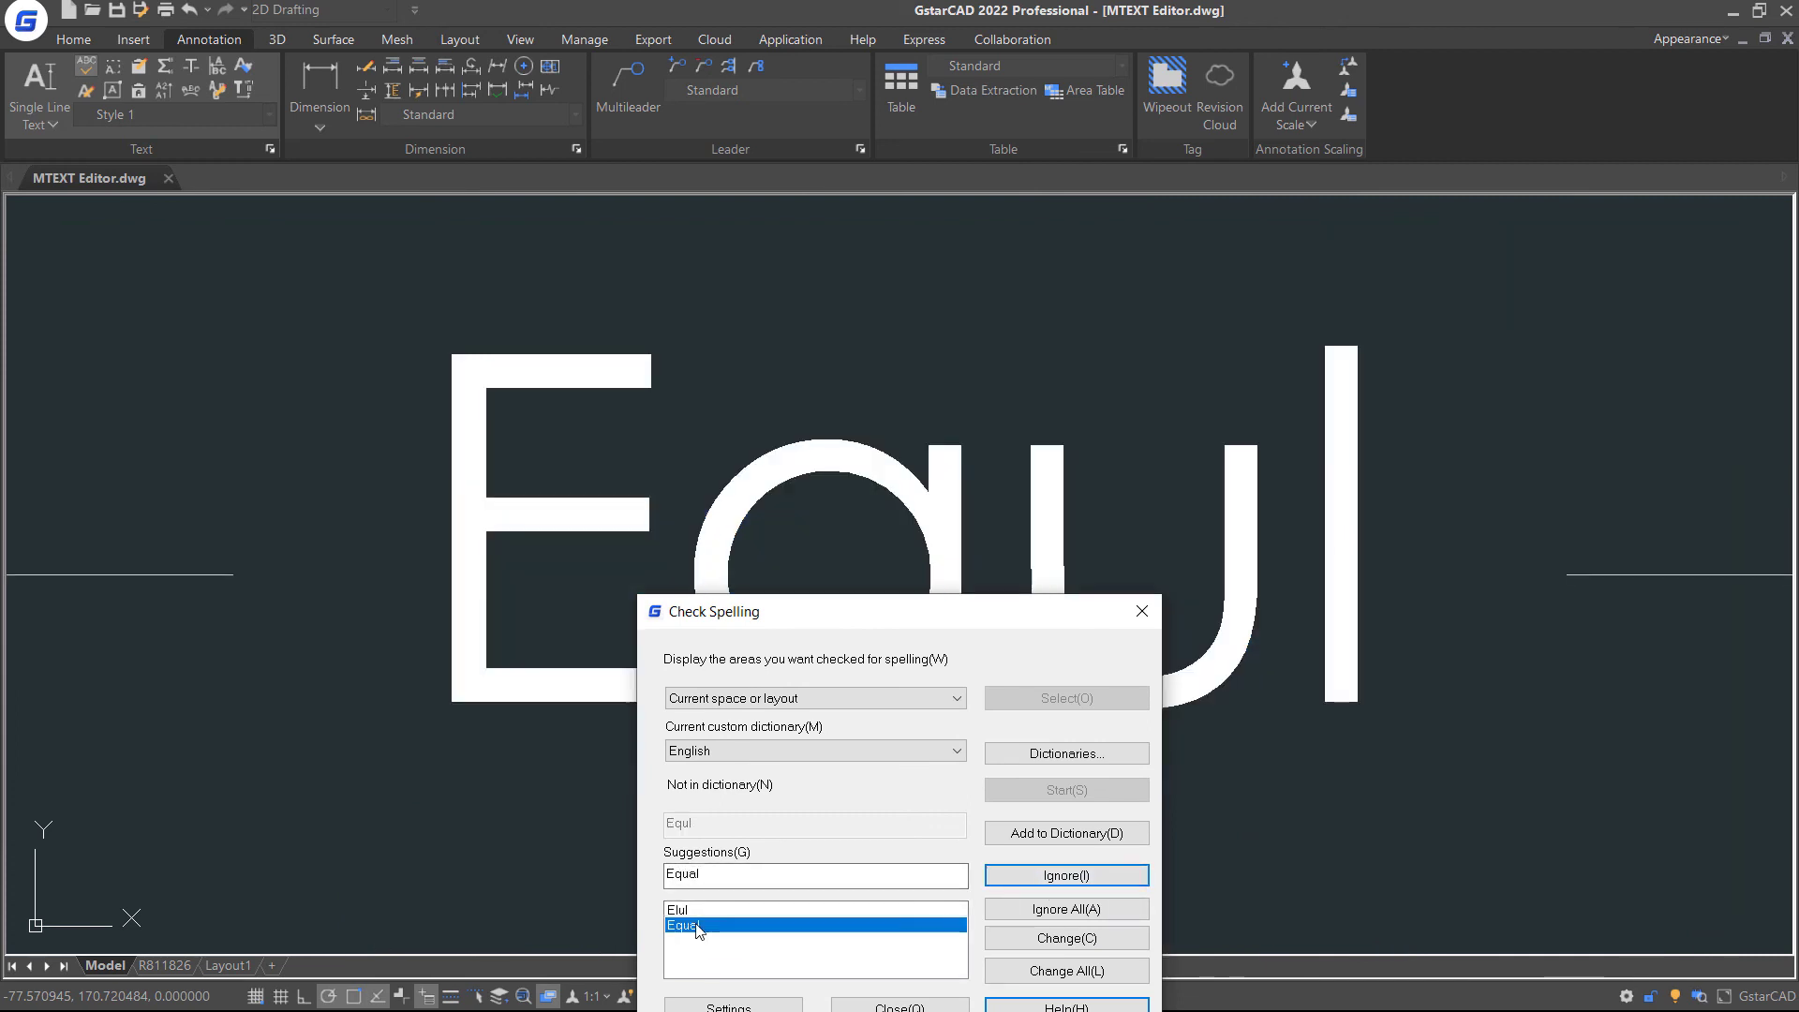
{"action": "left_click", "coordinate": [1066, 970]}
{"action": "left_click", "coordinate": [1060, 909]}
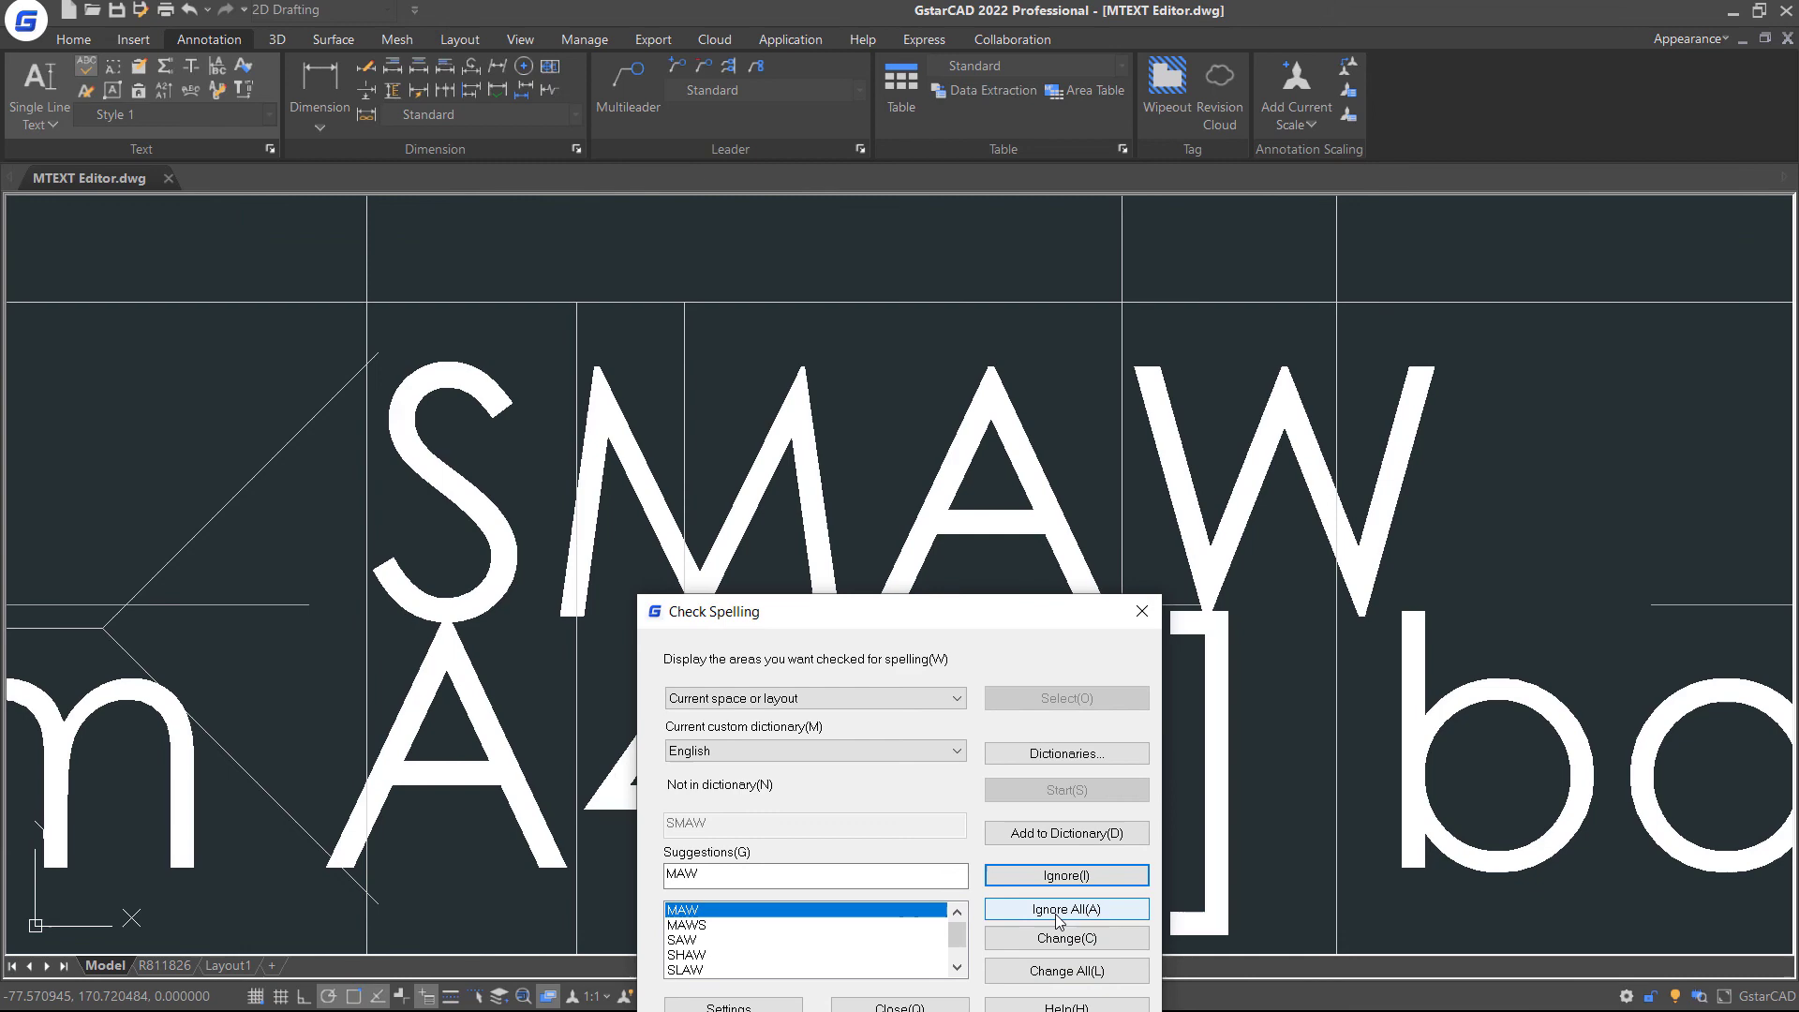